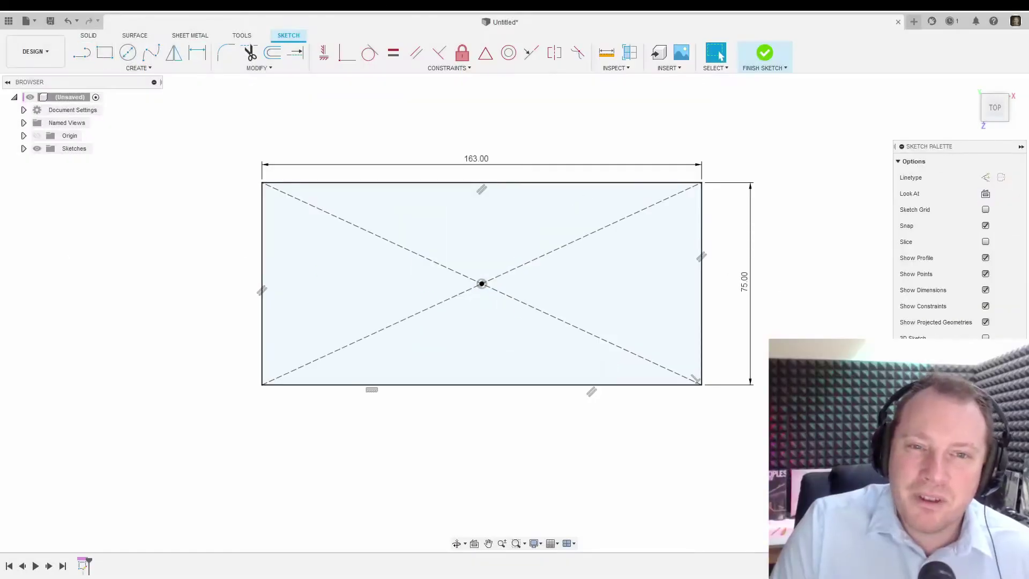
Draw a 4 mm circle and a concentric 10 mm square in the left half of the 163 x 75 rectangle.
key("c")
left_click(349, 279)
type("4")
key("Return")
scroll(353, 292, "up", 4)
type("10")
Dimension the circle's centre 37.5 mm from the rectangle's upper edge and 20 mm from its left edge.
scroll(291, 296, "down", 2)
left_click(219, 353)
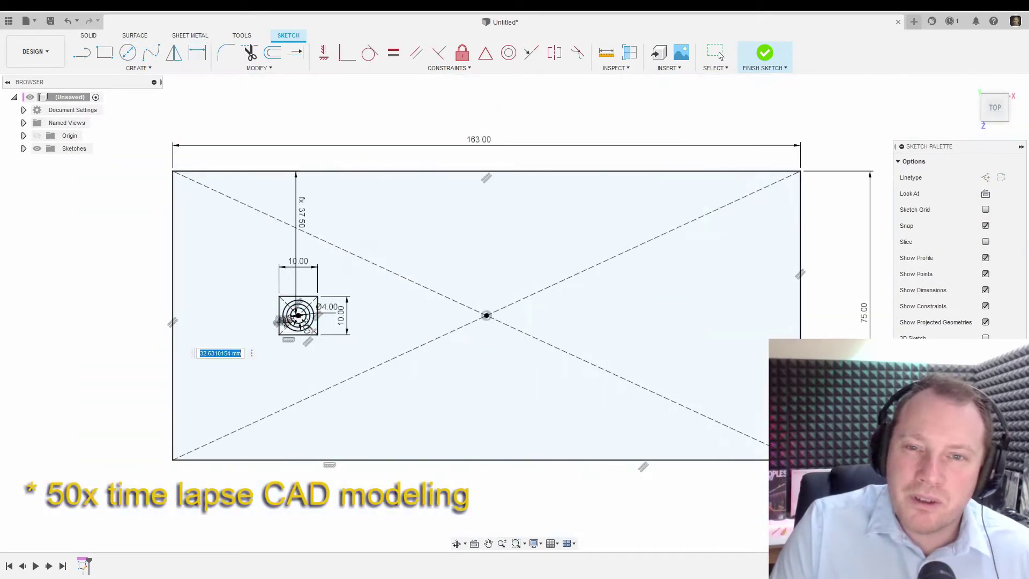
type("20")
key("Return")
Split the large rectangle with a vertical line through its middle and draw a 15 mm wide centre rectangle around the small square.
middle_click_drag(490, 255, 457, 259)
key("l")
left_click(453, 175)
left_click(453, 464)
key("r")
left_click(215, 319)
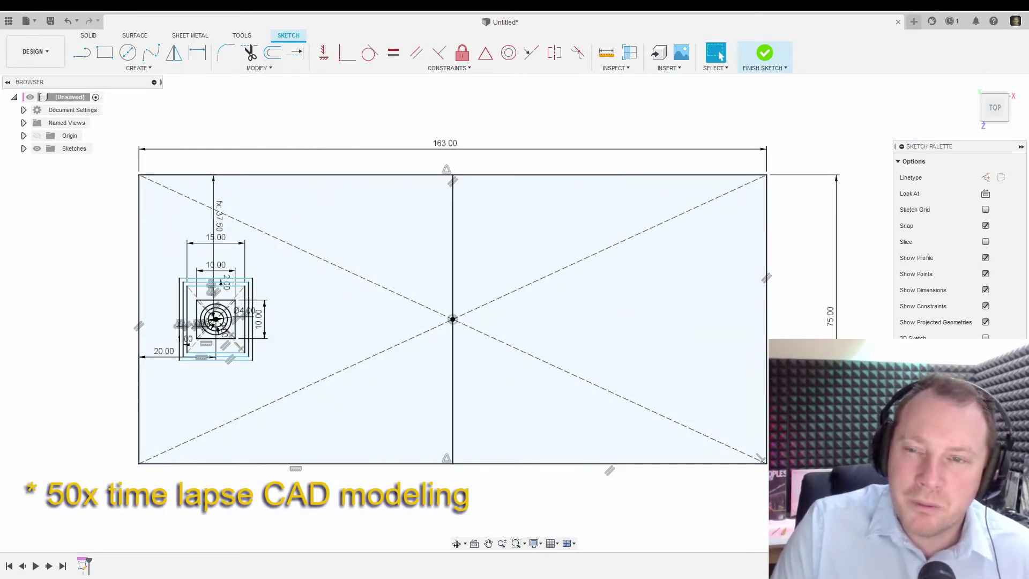
Extrude the phone body's profile by -3 mm.
key("e")
left_click(579, 364)
type("-3")
key("Return")
Show Sketch1 again and extrude its innermost circle 1 mm.
left_click(46, 174)
key("e")
left_click(408, 260)
type("1")
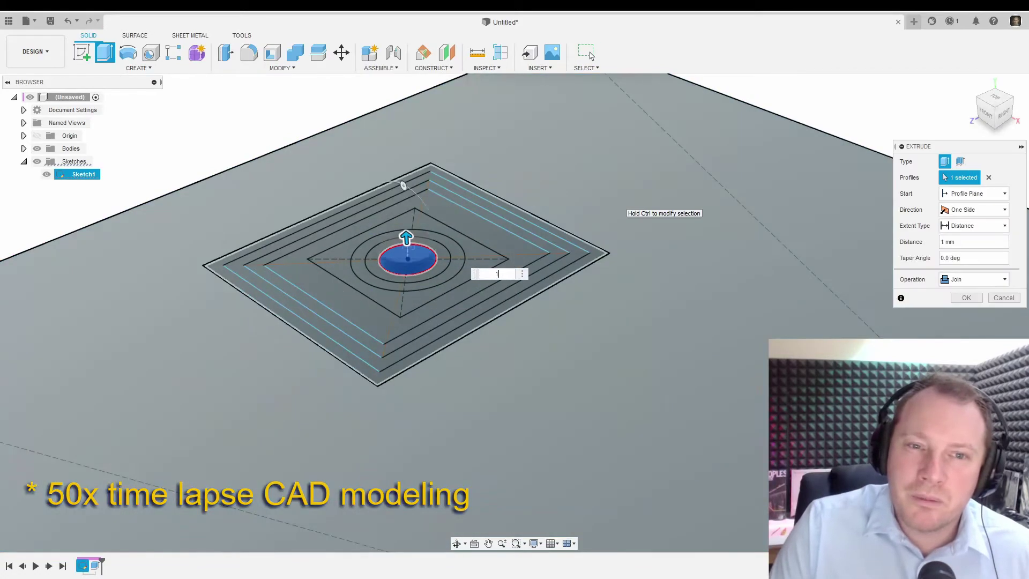
key("Return")
Extrude the surrounding rings and square plate as separate bodies, naming the first three bodies lense, lense edge and lense outer edge.
left_click(23, 148)
type("lense")
left_click(443, 260)
type("lense edge")
left_click(457, 260)
type("lense outer edge")
left_click(485, 260)
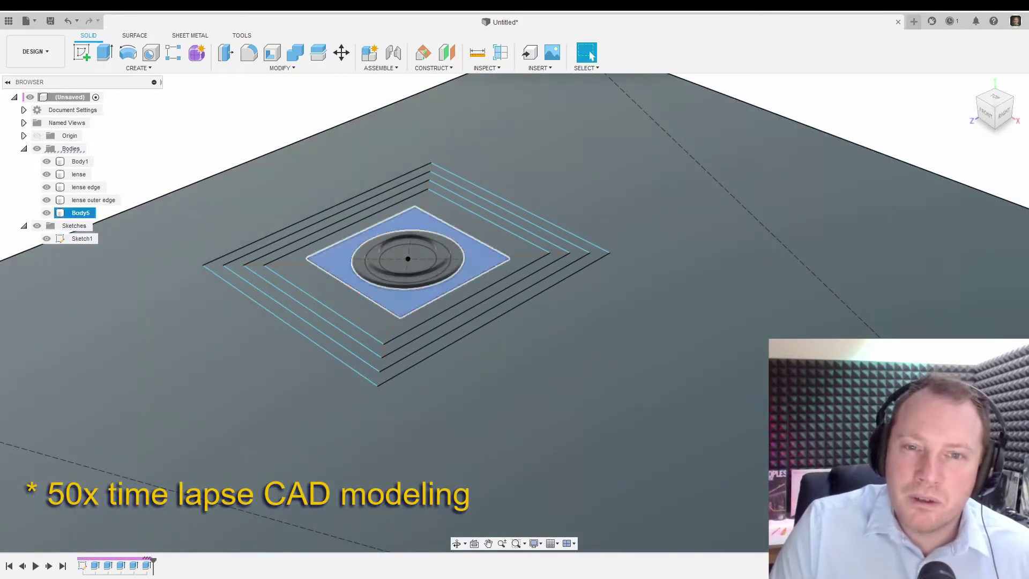
Edit Sketch1 to fillet the corners of the nested rectangles around the lens with a 5 mm radius.
double_click(82, 565)
left_click(225, 53)
left_click(184, 122)
left_click(448, 427)
left_click(765, 52)
Hide Body1 and fillet the corners of the lens plate.
left_click(249, 52)
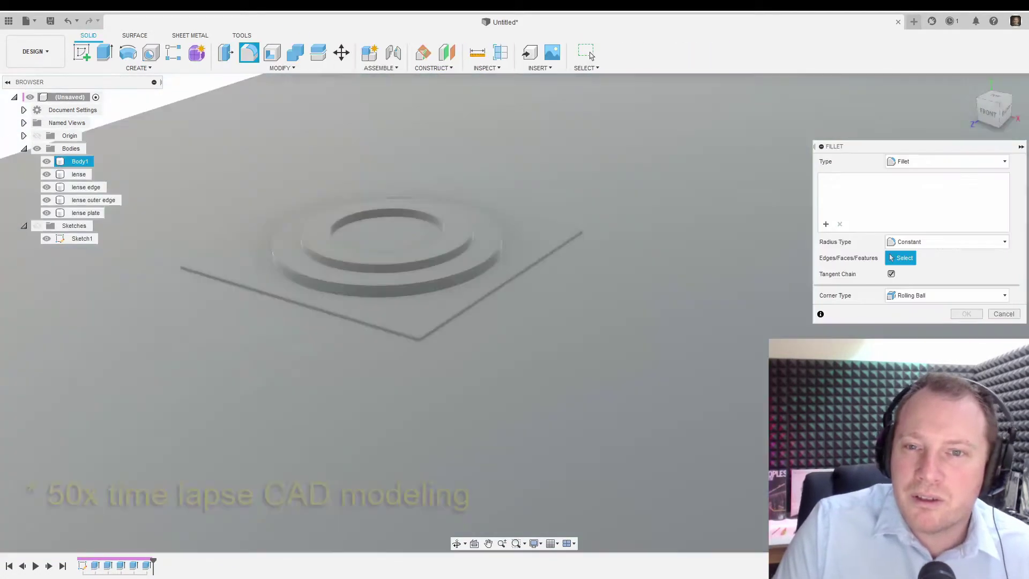
left_click(46, 161)
mouse_move(407, 260)
middle_mouse_down("shift")
mouse_move(459, 321)
mouse_move(407, 348)
mouse_move(407, 262)
middle_mouse_up("shift")
key("Return")
Add an equal-distance chamfer of 0.3 mm to the upper edge of the outer lens ring.
left_click(282, 67)
left_click(335, 239)
key("Return")
double_click(172, 565)
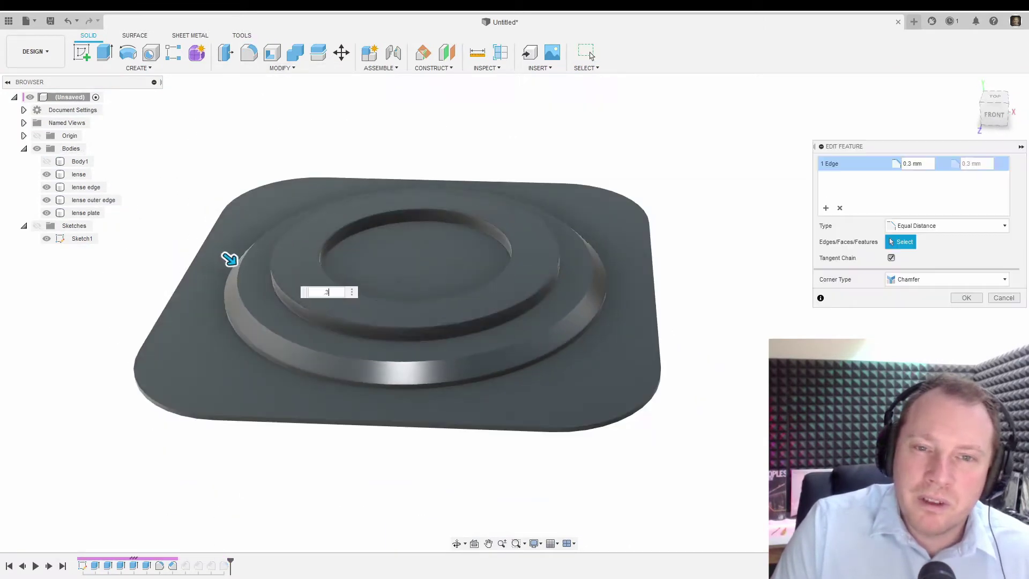
key("Return")
Revise the lens plate's extrusion and extrude the rounded frame rings around the plate as new bodies.
double_click(147, 564)
key("Return")
key("e")
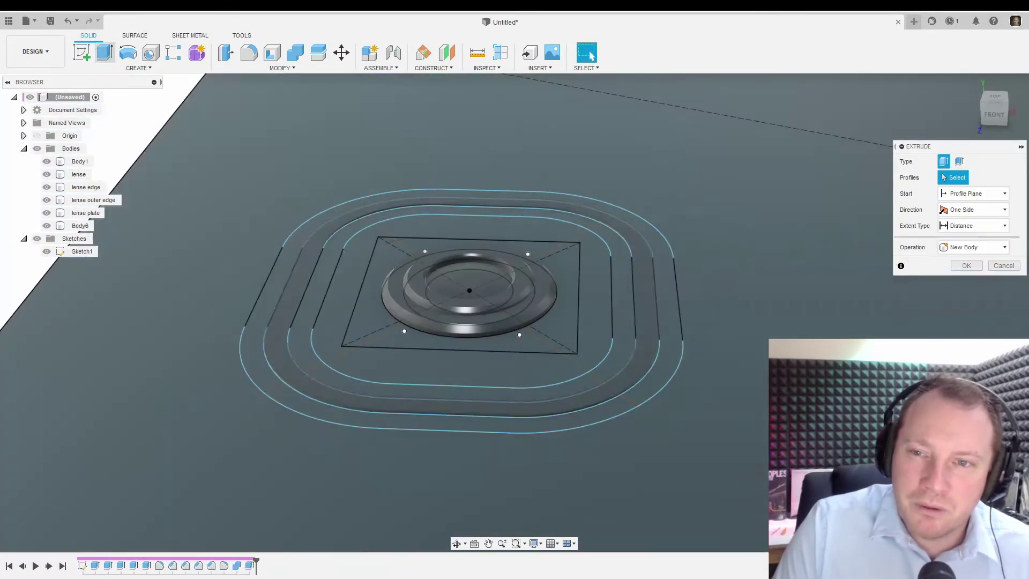
key("Return")
left_click(261, 371)
middle_click_drag(407, 300, 408, 273, "shift")
Set the frame rings' edge chamfer to 0.4 mm and edit the preceding ring extrusion.
scroll(469, 291, "up", 2)
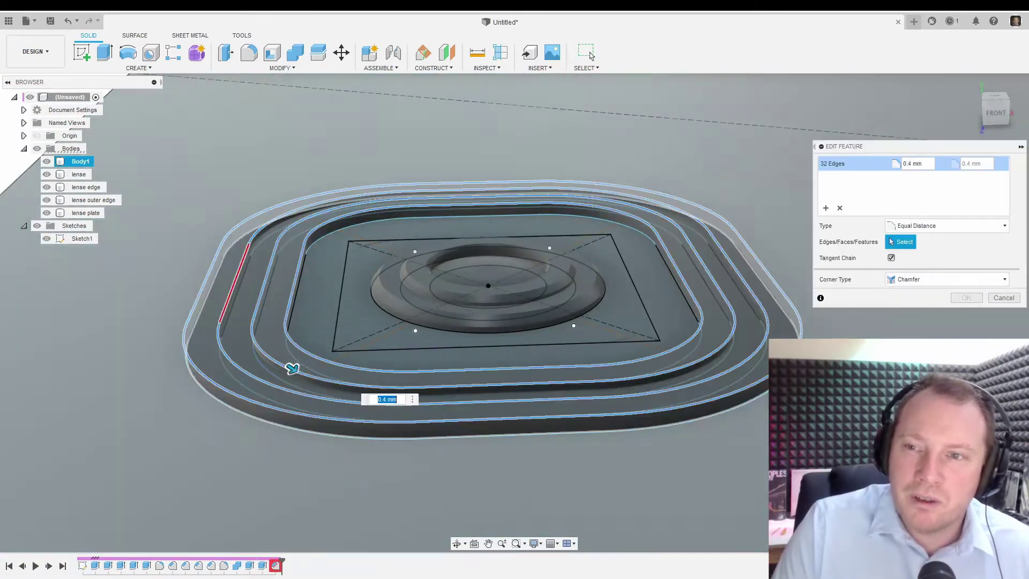
key("Return")
double_click(262, 565)
scroll(375, 300, "up", 2)
key("Return")
Fillet the edges of the frame rings with radii of 0.2 mm and 0.1 mm.
key("f")
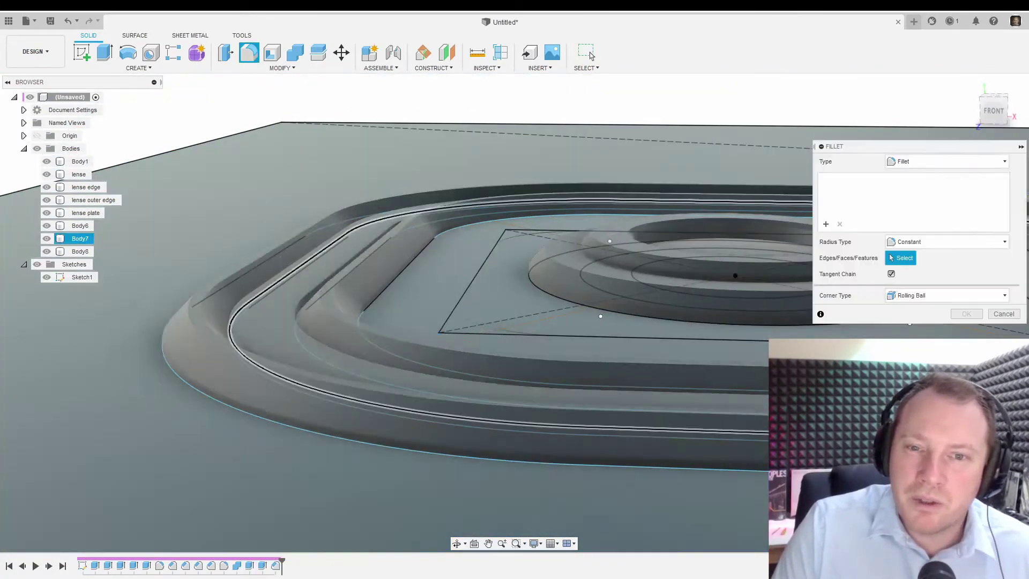
scroll(268, 300, "up", 2)
left_click(298, 348)
type(".2")
key("Return")
type("f.1")
key("Return")
Hide Sketch1 and edit the last fillet on the frame rings.
left_click(47, 277)
scroll(514, 311, "down", 3)
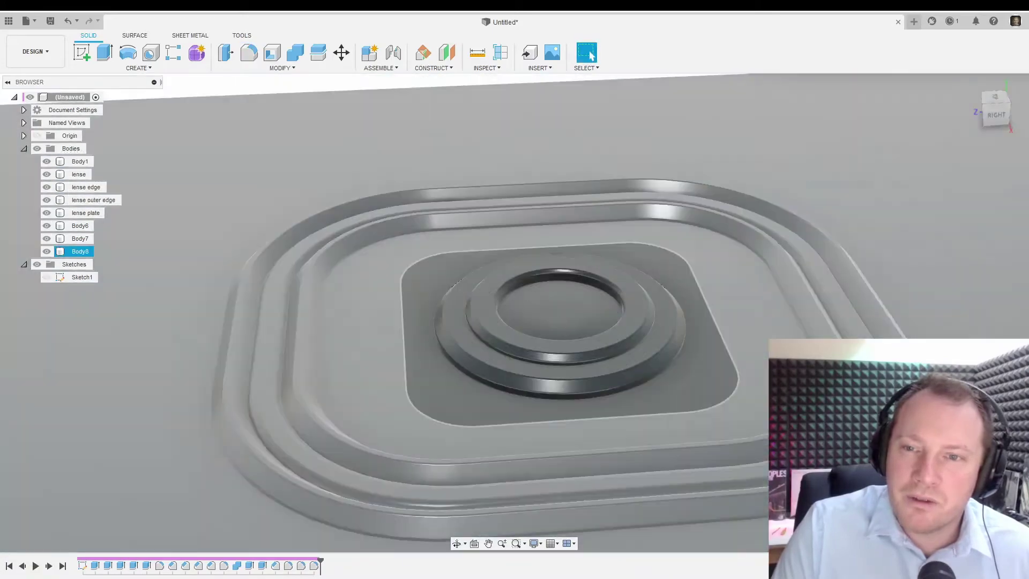
double_click(314, 565)
mouse_move(515, 322)
middle_mouse_down("shift")
mouse_move(407, 300)
mouse_move(514, 279)
middle_mouse_up("shift")
key("Return")
Fillet the outer edges of the phone body, Body1, with a 3 mm radius.
scroll(375, 348, "down", 4)
key("f")
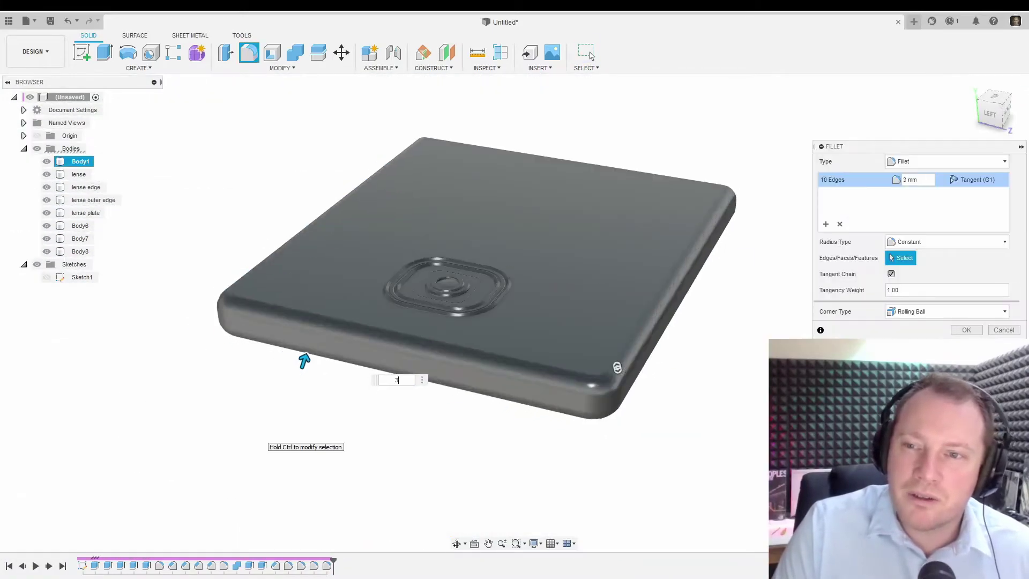
key("Return")
In Sketch1, draw a 2 mm line straight outward from the midpoint of the rectangle's lower long edge.
double_click(83, 565)
left_click(139, 67)
mouse_move(120, 115)
key("l")
scroll(216, 299, "up", 2)
left_click(254, 294)
left_click(484, 434)
type("2")
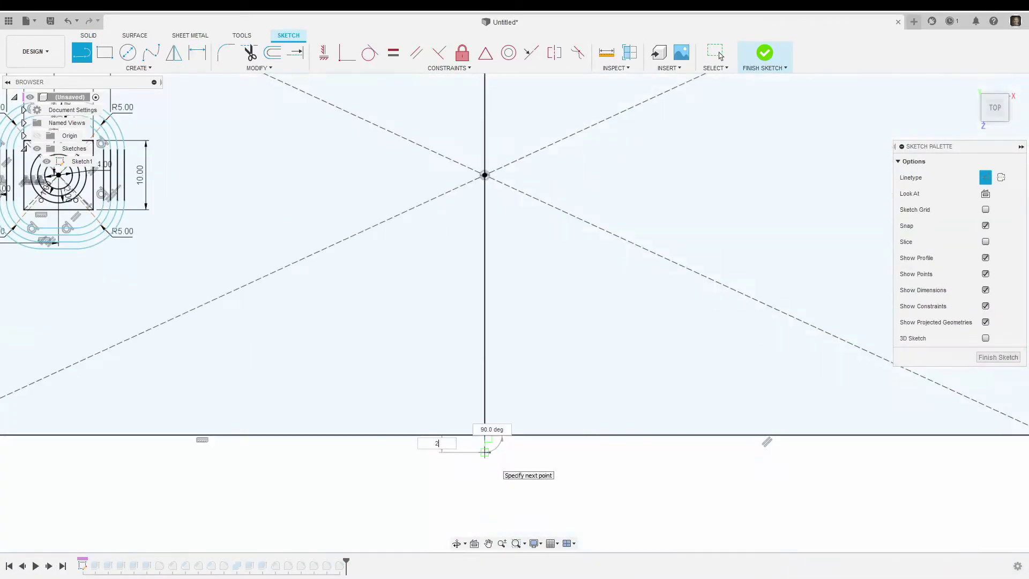
key("Return")
Draw an arc bulging 2 mm beyond the lower long edge and edit the phone body's edge fillet.
scroll(528, 431, "down", 3)
left_click(771, 432)
left_click(507, 438)
left_click(765, 52)
double_click(327, 565)
key("Return")
Convert the 2 mm helper line in Sketch1 to construction geometry and finish the sketch.
double_click(83, 565)
left_click(473, 328)
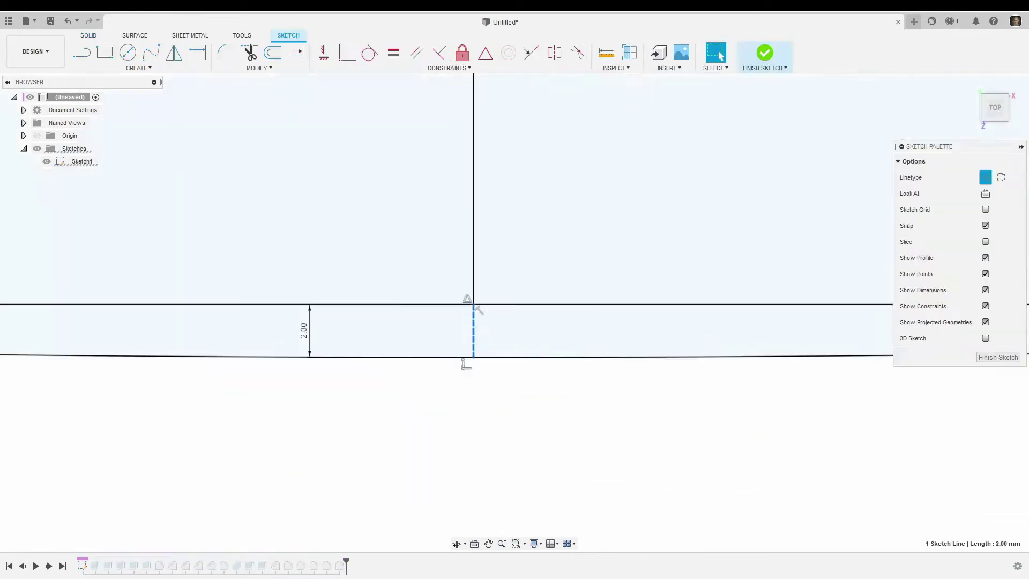
left_click(765, 52)
Start a sketch on the phone's underside and draw a rectangle that surrounds the screen area.
mouse_move(514, 322)
middle_mouse_down("shift")
mouse_move(590, 300)
mouse_move(515, 177)
middle_mouse_up("shift")
left_click(82, 53)
left_click(482, 322)
scroll(696, 498, "up", 3)
key("l")
key("Escape")
middle_click_drag(215, 375, 804, 391)
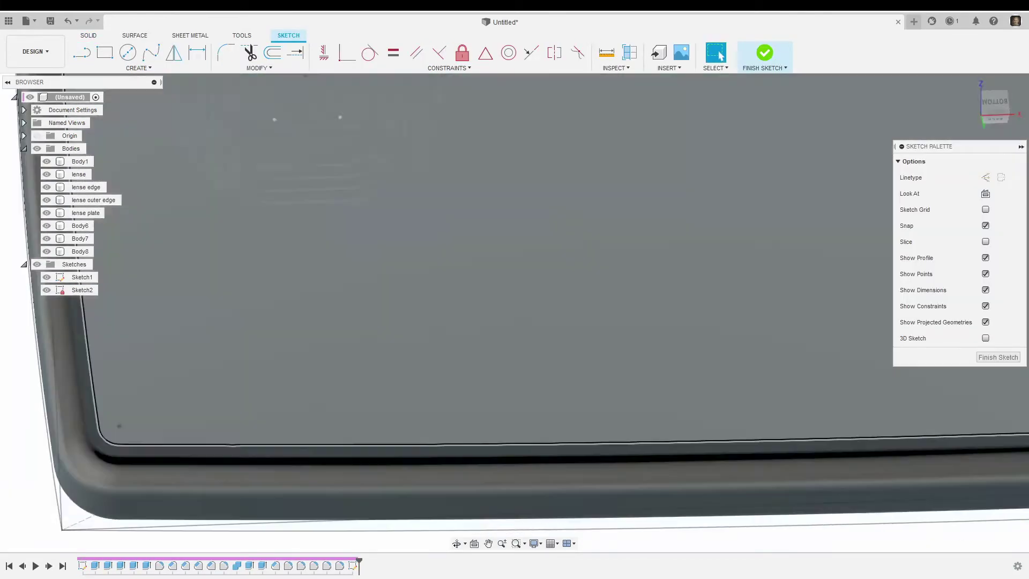
scroll(646, 267, "down", 3)
key("l")
key("r")
left_click(126, 188)
left_click(691, 450)
Offset the underside rectangle inward by about 3 mm and extrude the enclosed profile.
key("o")
left_click(494, 188)
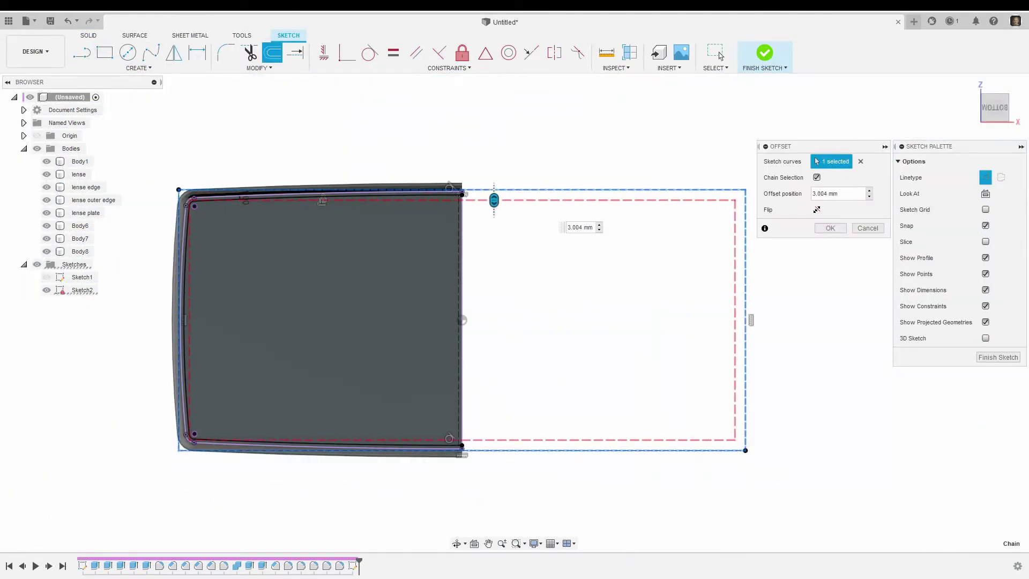
key("e")
left_click(469, 265)
key("Return")
Mirror all bodies about the phone's middle face to create the second half with its camera.
key("Return")
middle_click_drag(514, 321, 616, 290, "shift")
left_click_drag(854, 158, 110, 448)
key("Return")
scroll(515, 322, "up", 3)
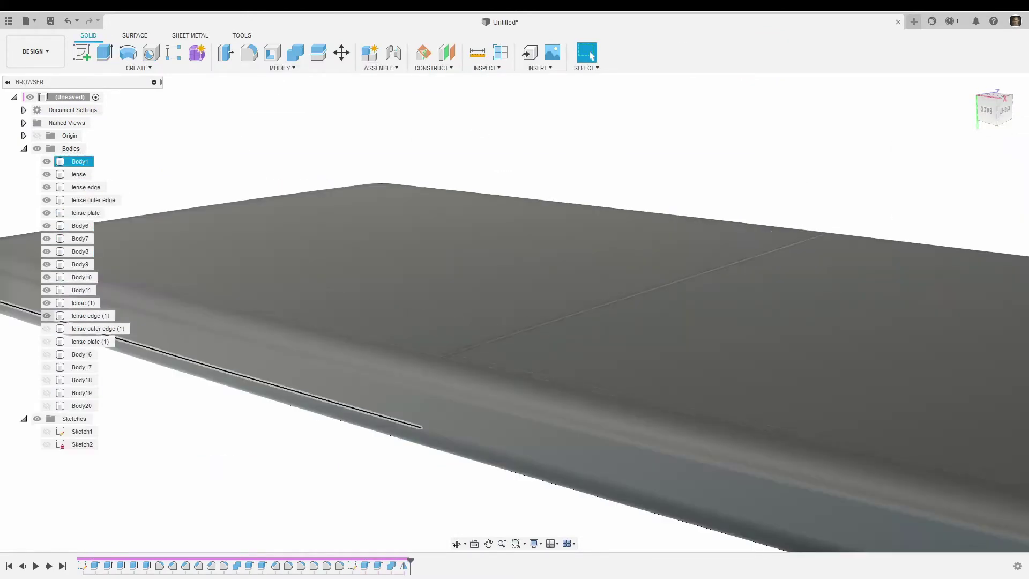
middle_click_drag(515, 321, 643, 343, "shift")
left_click(81, 405)
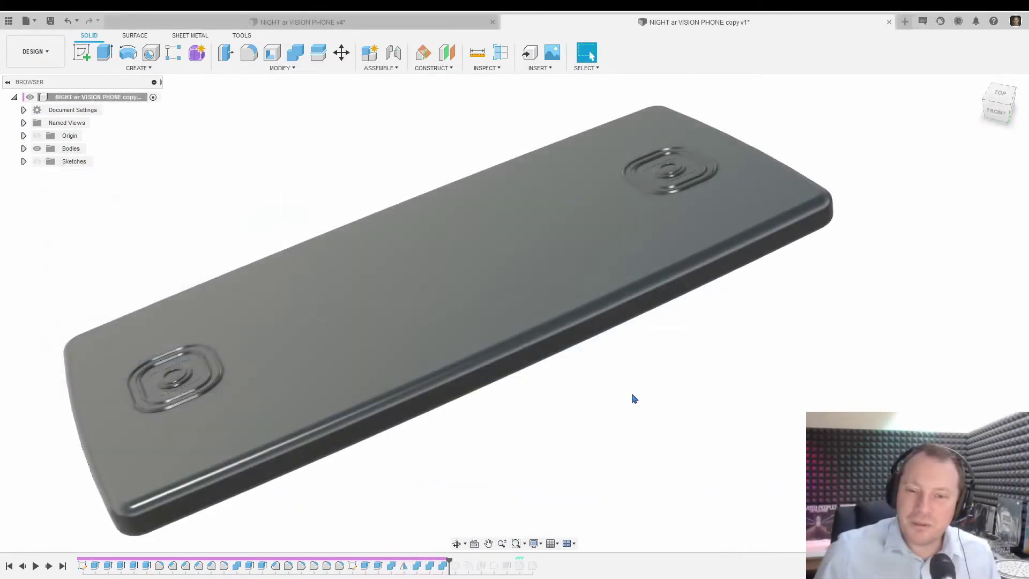
Switch the finished phone model to the Render workspace.
mouse_move(639, 386)
middle_mouse_down("shift")
mouse_move(647, 367)
mouse_move(608, 397)
mouse_move(635, 396)
middle_mouse_up("shift")
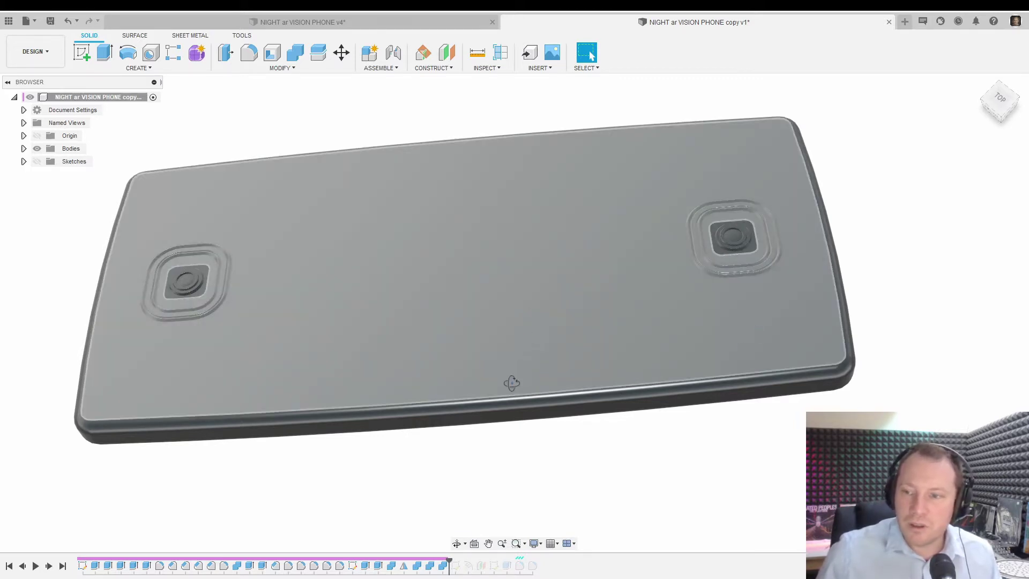
middle_click_drag(512, 382, 568, 377, "shift")
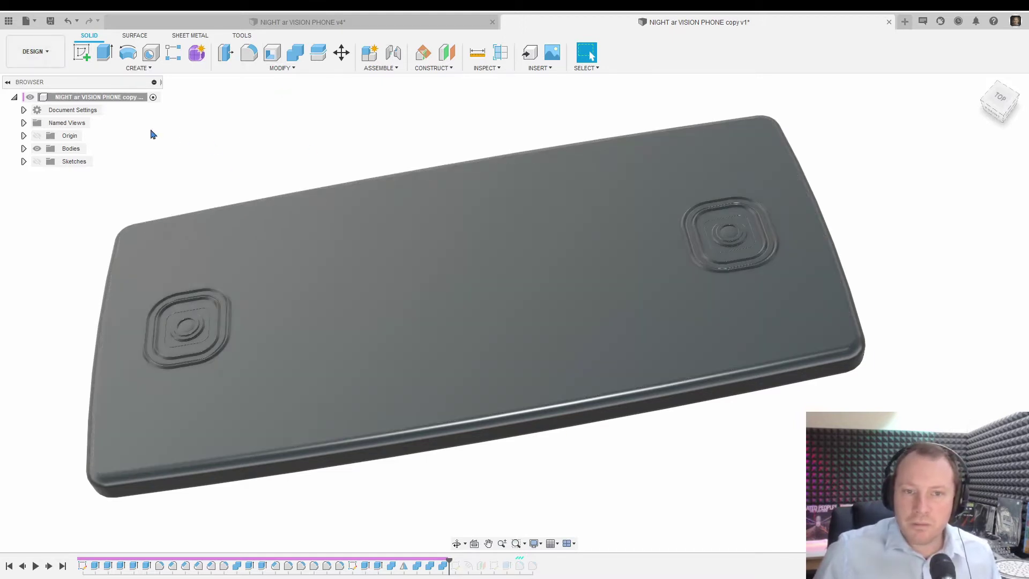
left_click(39, 51)
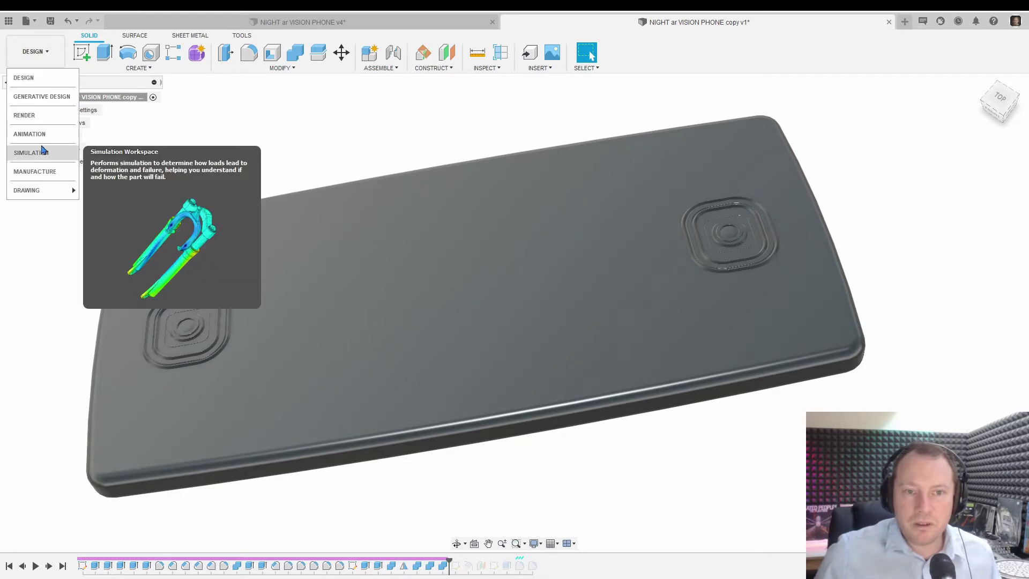
left_click(37, 117)
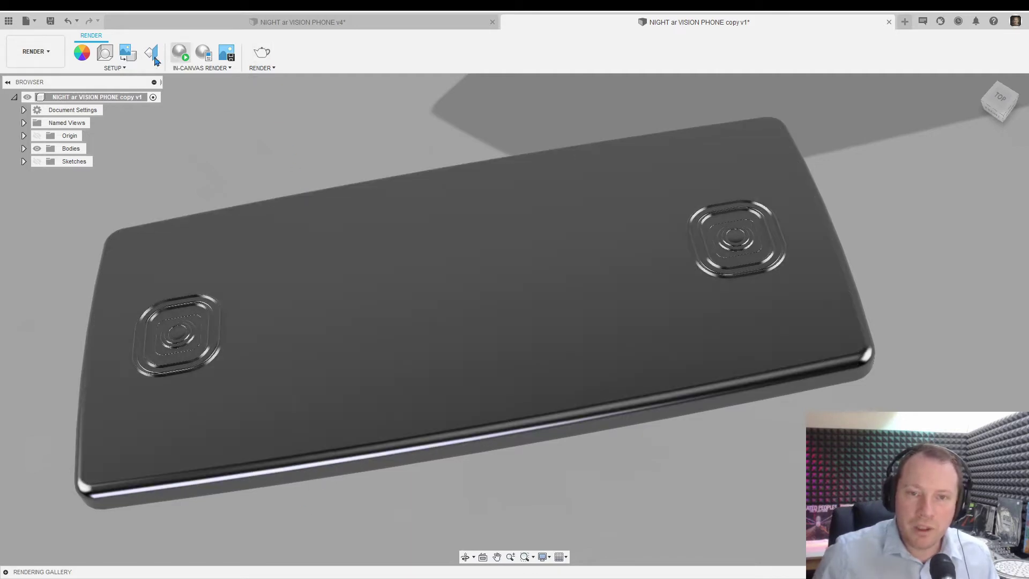
Apply the metal appearance Aluminum - Anodized Glossy (Grey) to the phone body.
left_click(82, 53)
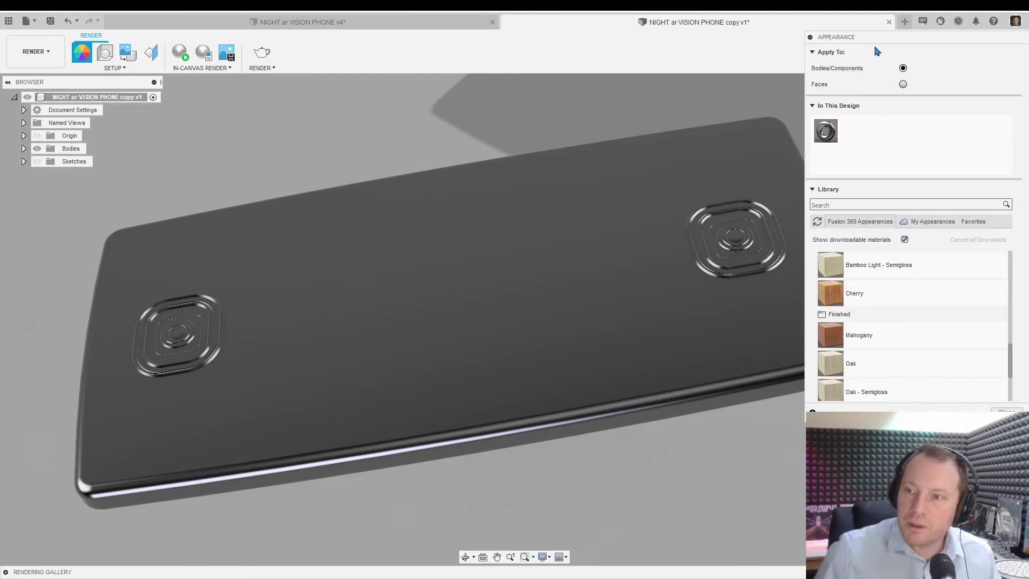
left_click_drag(882, 41, 869, 31)
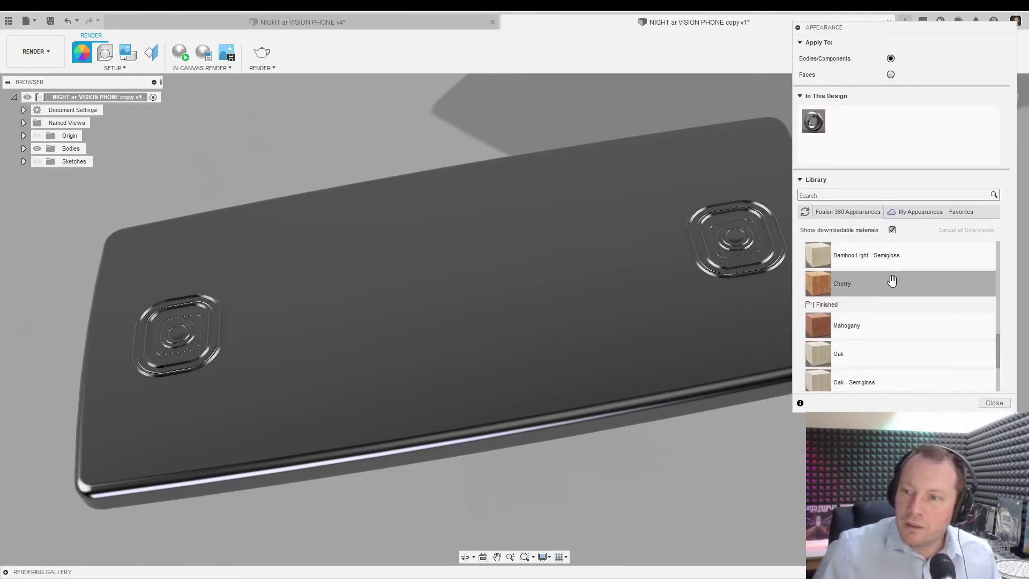
scroll(835, 282, "up", 2)
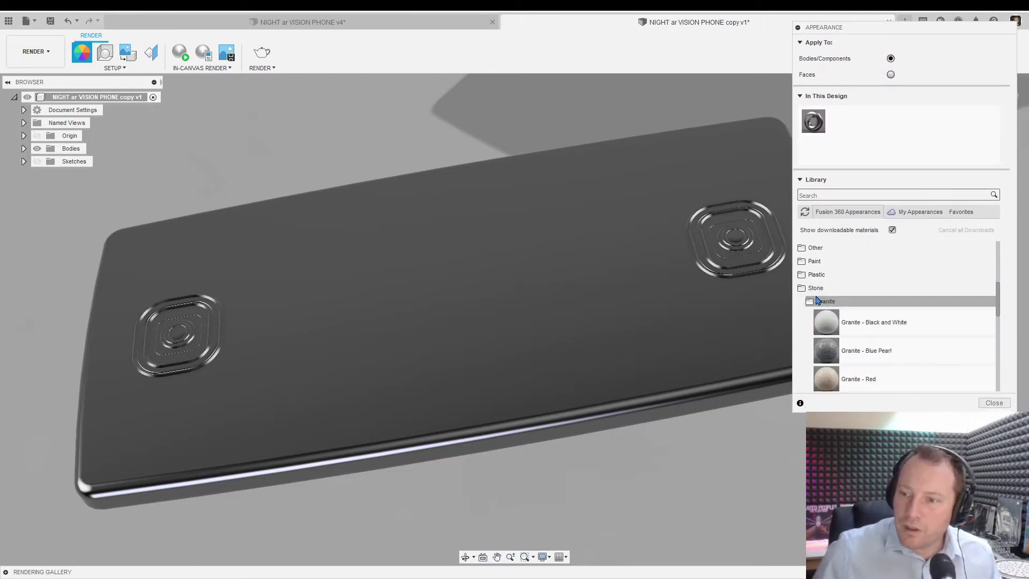
scroll(836, 301, "up", 4)
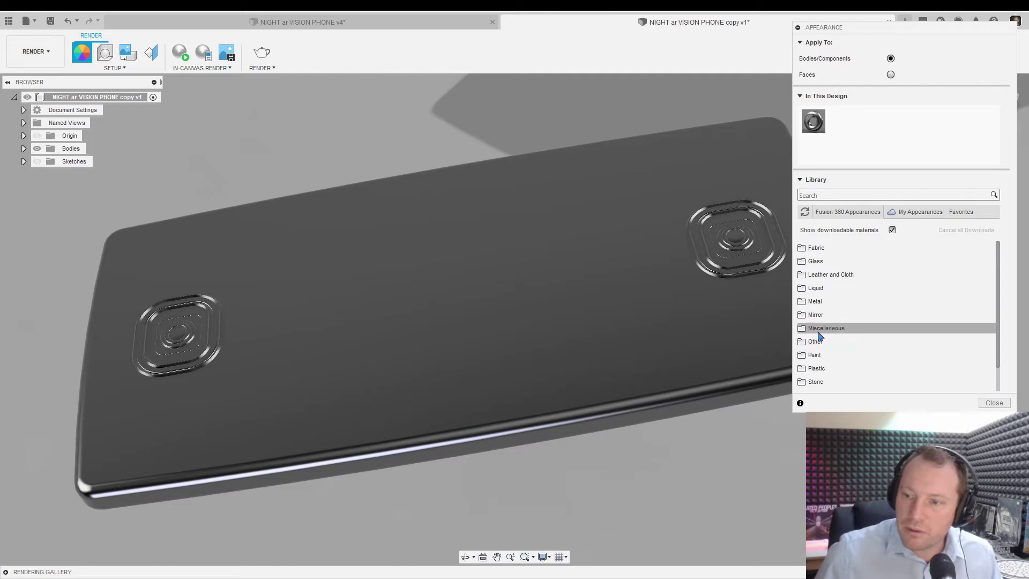
left_click(832, 302)
left_click(840, 315)
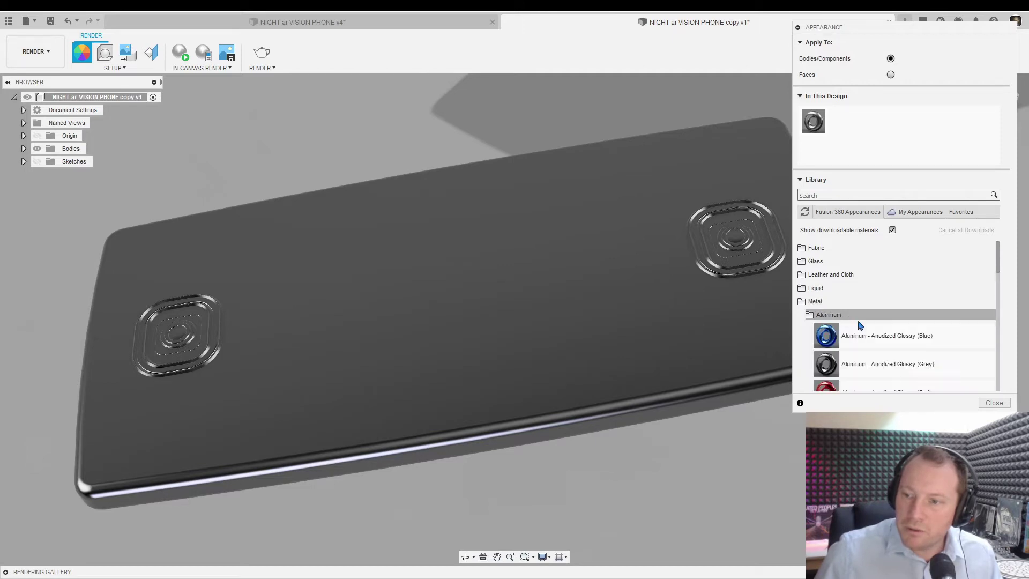
scroll(879, 328, "down", 3)
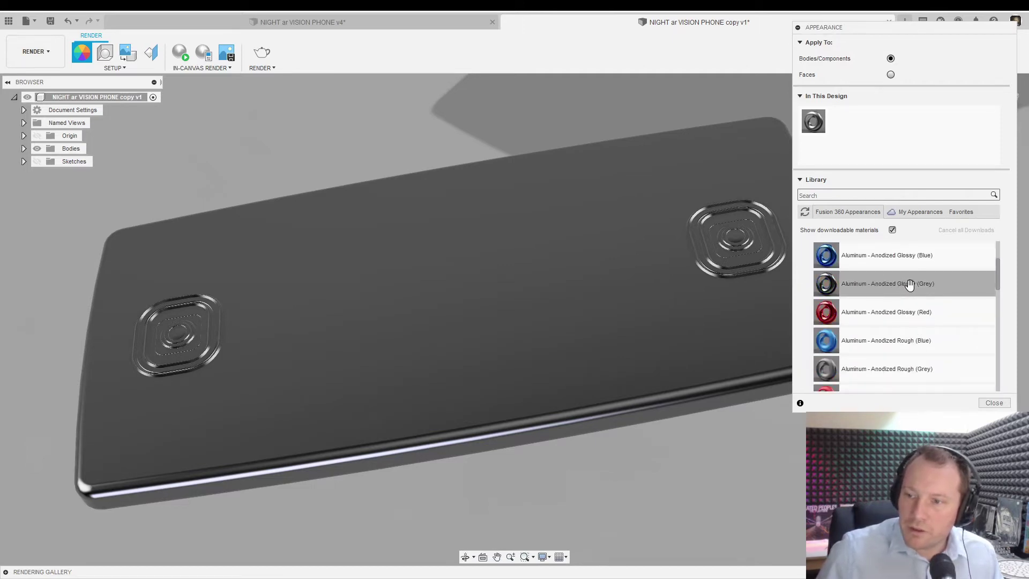
left_click_drag(910, 284, 587, 292)
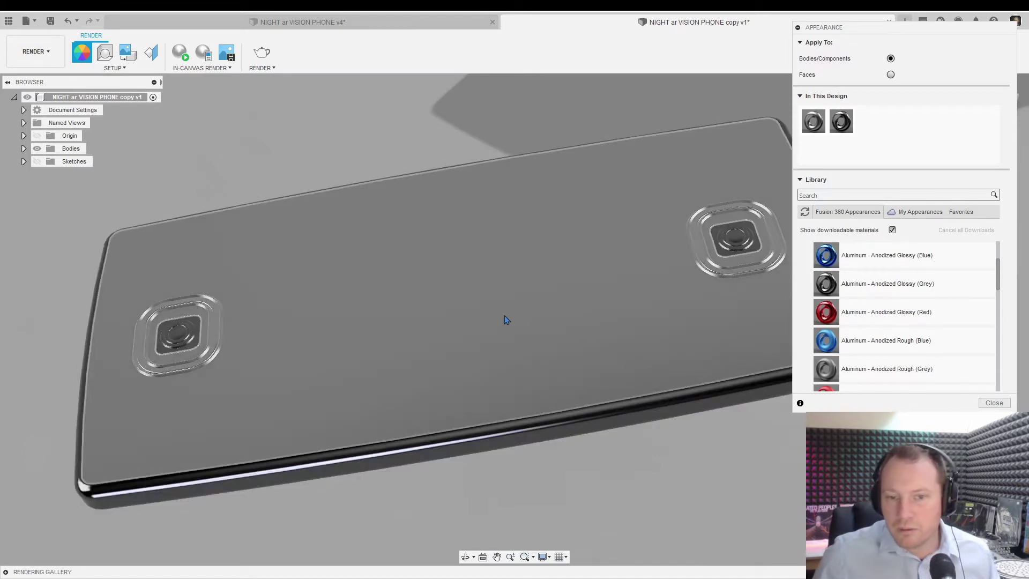
Examine the nested rings and frames of one camera module up close.
middle_click_drag(497, 316, 439, 293)
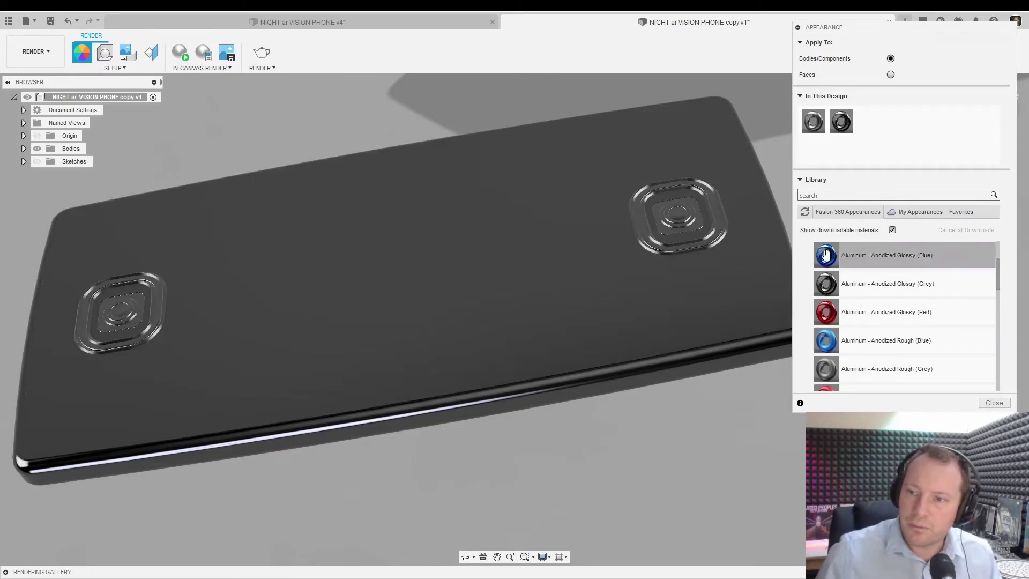
left_click_drag(825, 255, 725, 228)
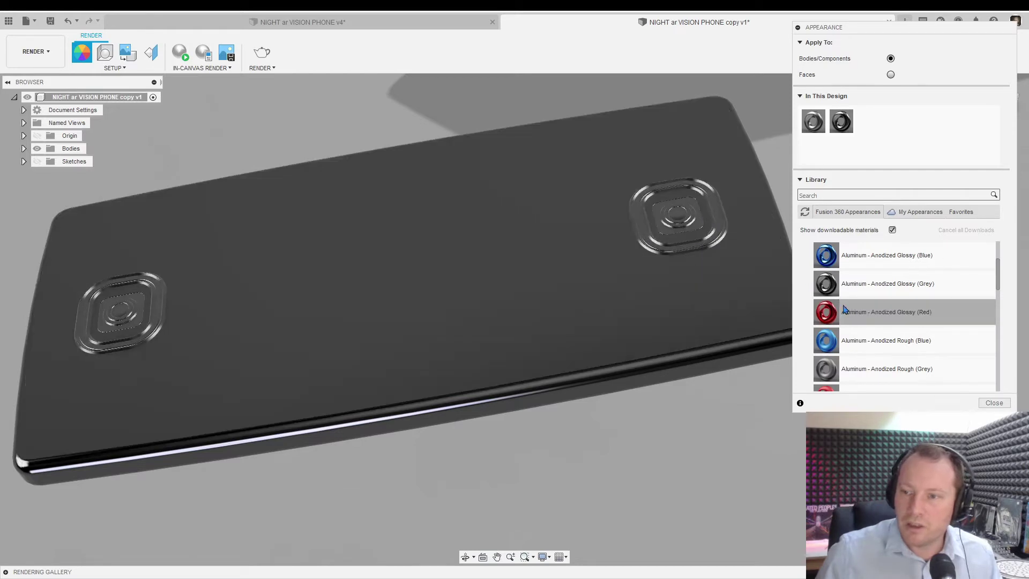
left_click_drag(825, 283, 763, 304)
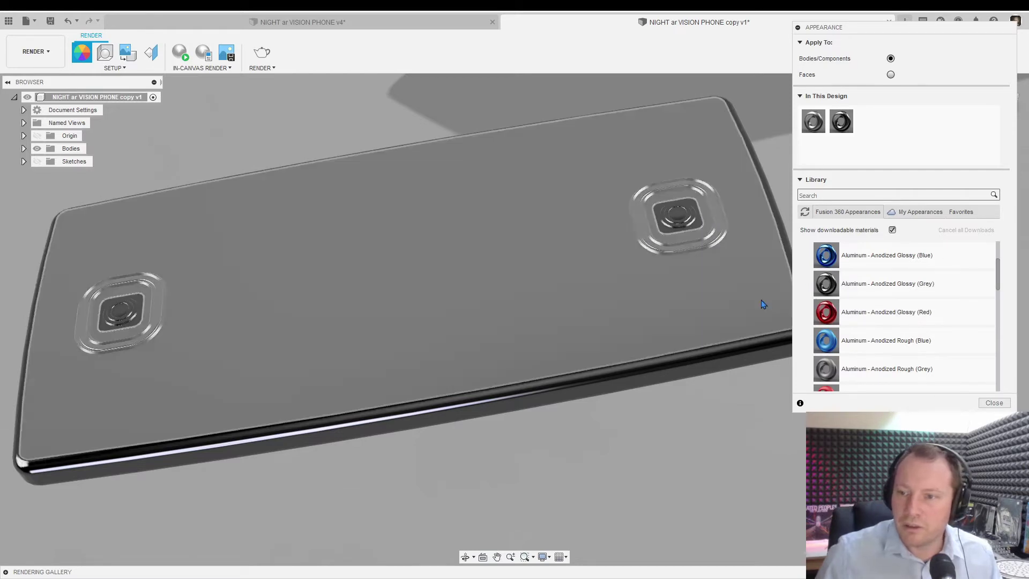
scroll(735, 236, "up", 2)
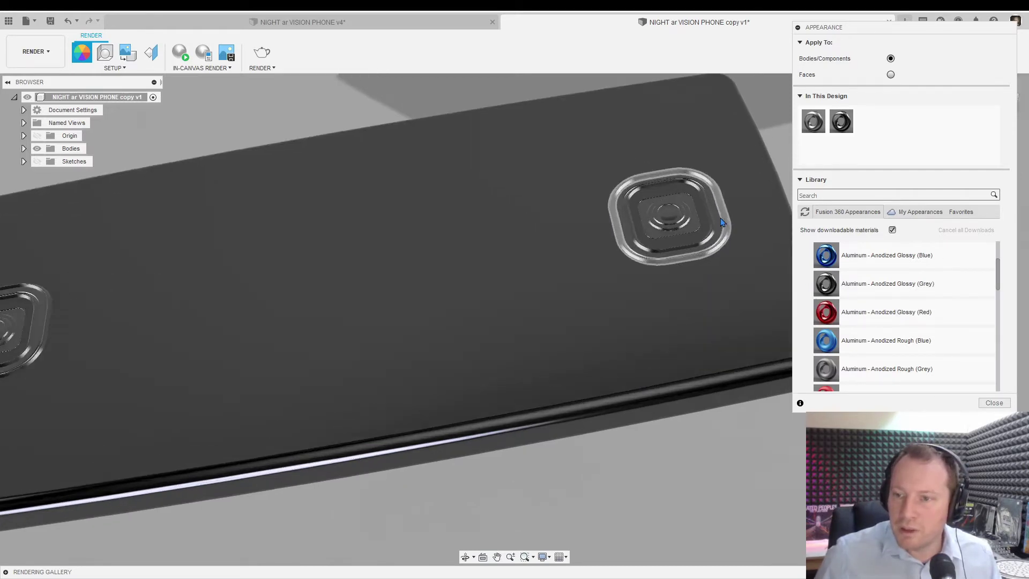
scroll(728, 230, "up", 5)
scroll(721, 224, "up", 2)
middle_click_drag(709, 211, 521, 243)
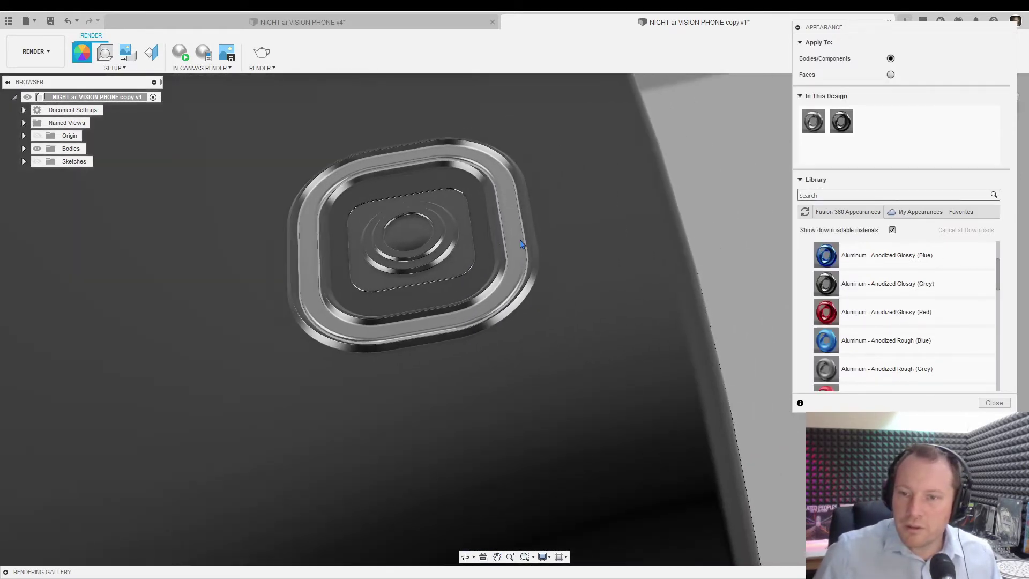
scroll(520, 243, "up", 2)
scroll(520, 243, "up", 1)
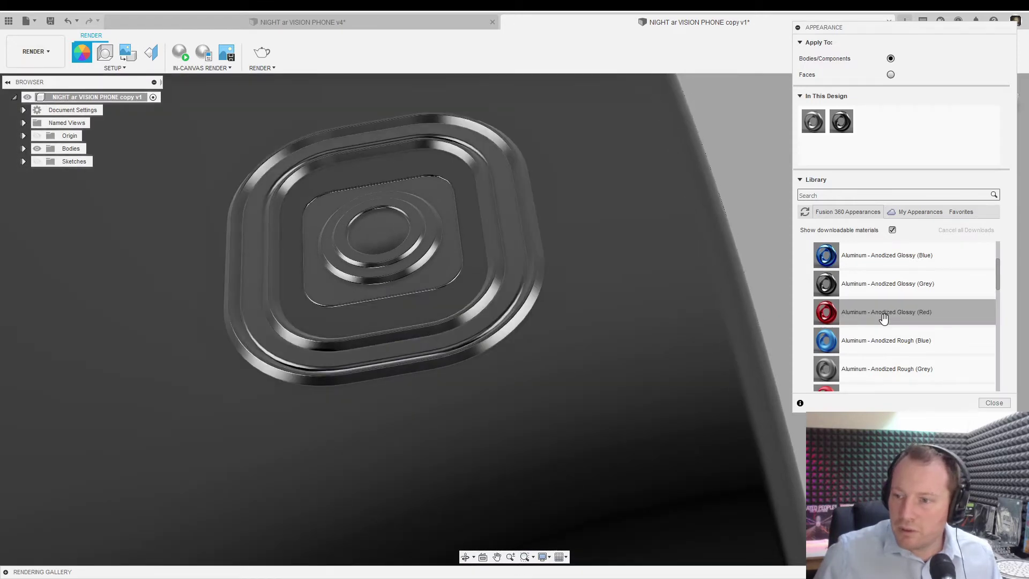
Duplicate the Aluminum - Anodized Glossy (Grey) appearance, rename the copy "Aluminum - Anodized Glossy (black" and darken its color.
scroll(883, 317, "up", 3)
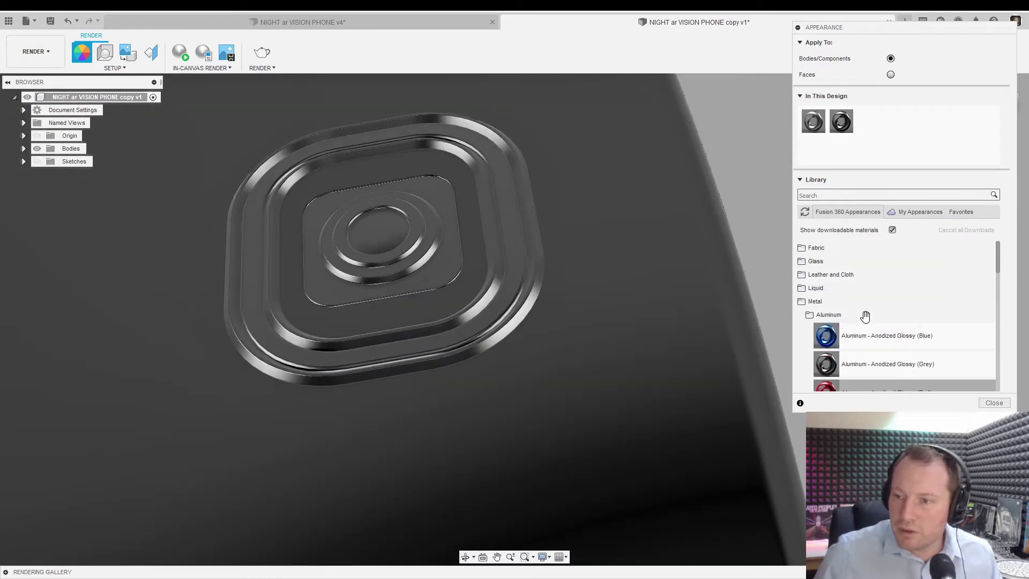
left_click(809, 302)
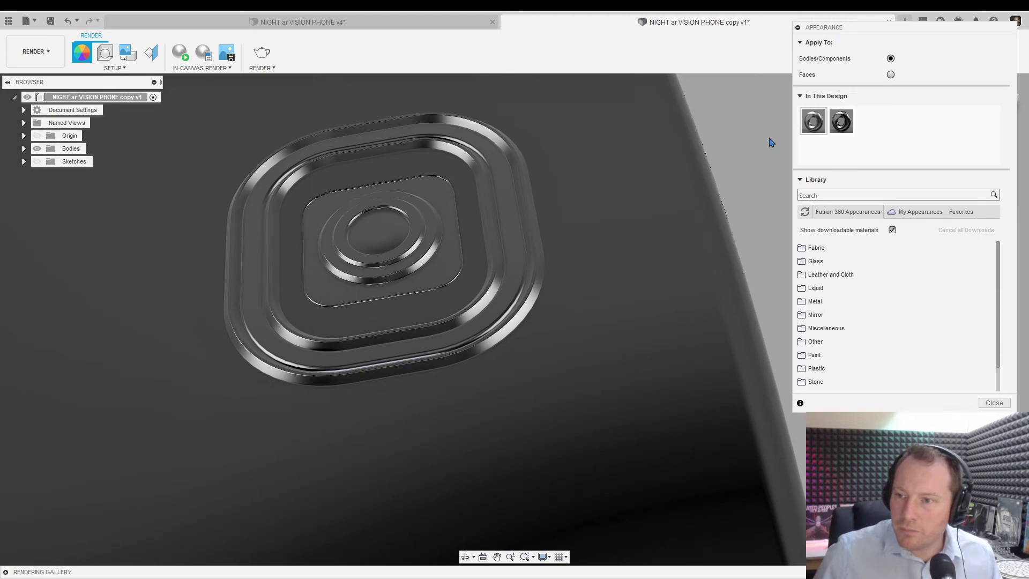
left_click_drag(813, 121, 524, 194)
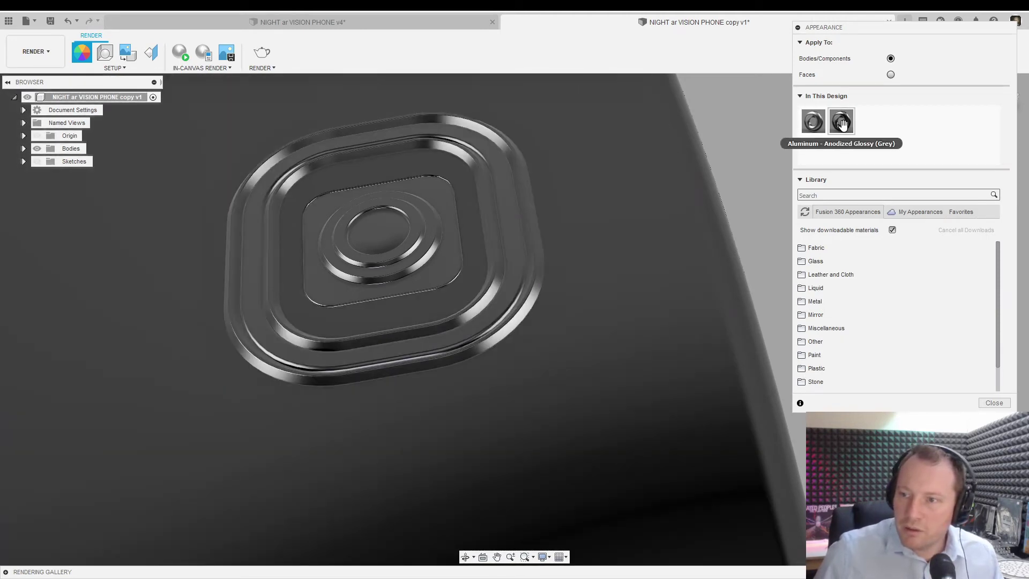
right_click(843, 124)
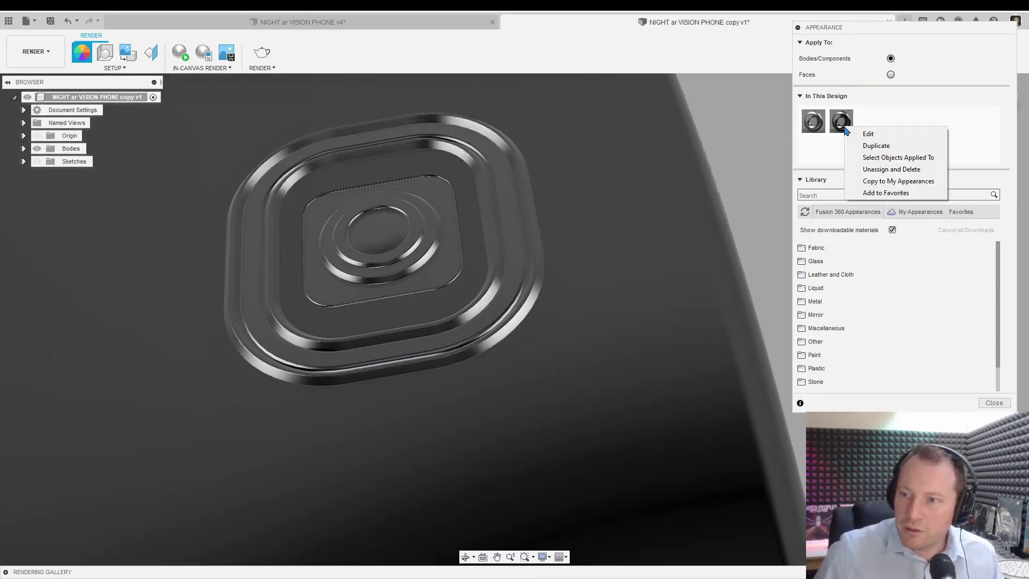
left_click(873, 135)
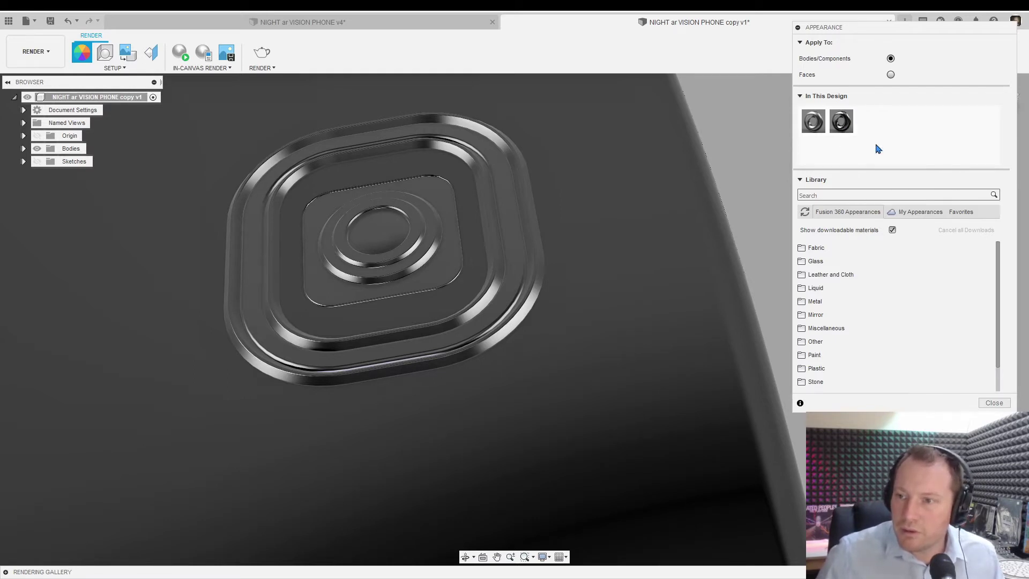
right_click(873, 122)
left_click(892, 134)
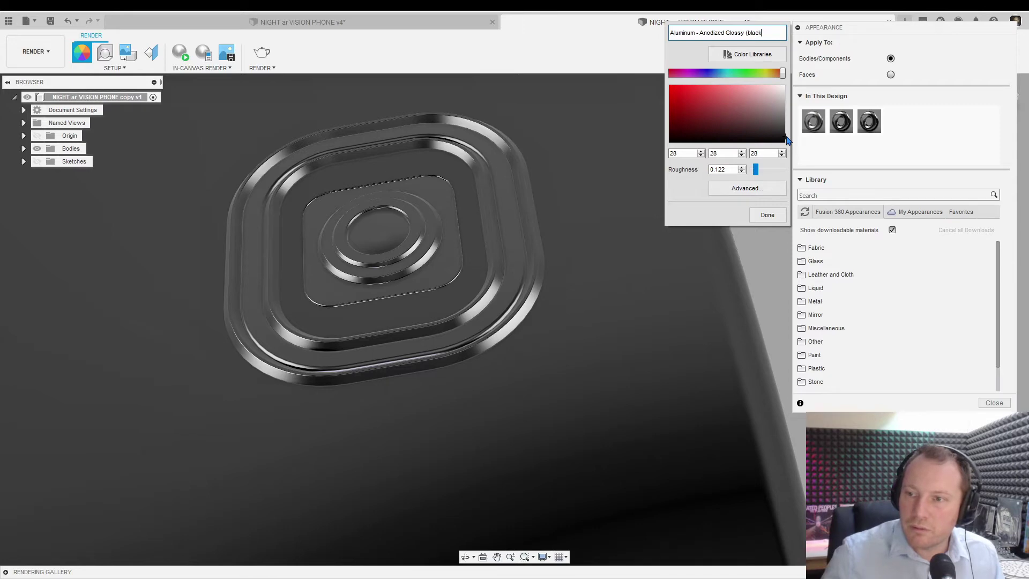
left_click(767, 215)
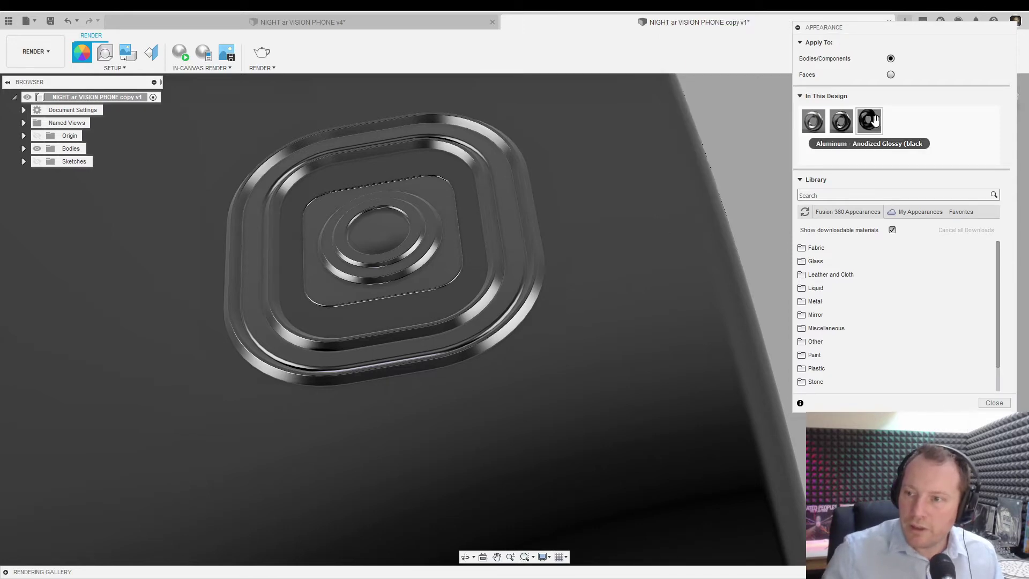
Apply the black anodized aluminum appearance to the camera module's outer frame, inner frame and the rings around the lens.
left_click_drag(875, 119, 528, 191)
left_click_drag(868, 122, 487, 214)
left_click_drag(869, 120, 417, 240)
left_click_drag(869, 121, 520, 258)
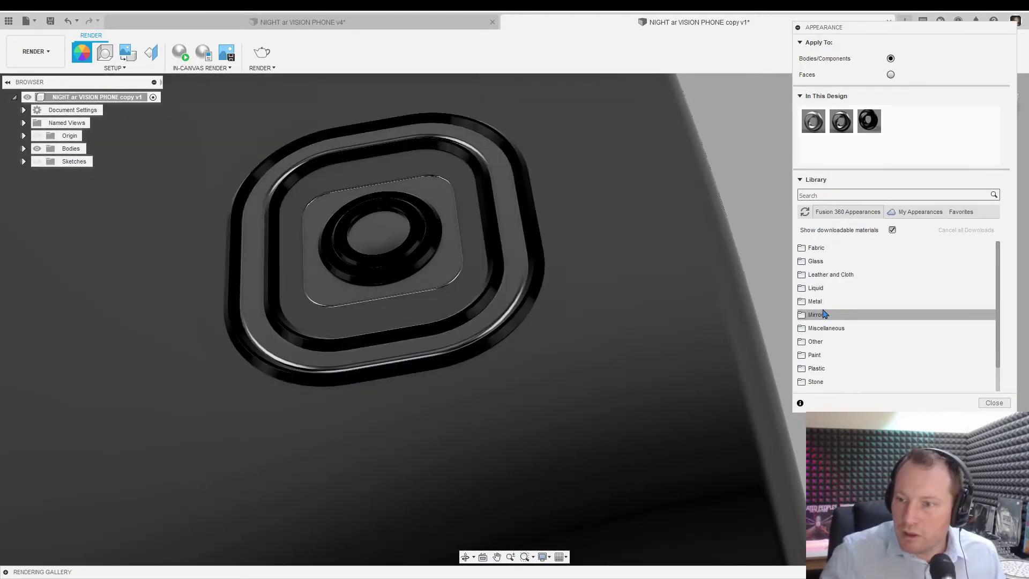
Apply the glossy paint appearance Paint - Enamel Glossy (Black) to the square plate around the lens.
scroll(824, 316, "down", 2)
left_click(815, 328)
scroll(857, 332, "down", 3)
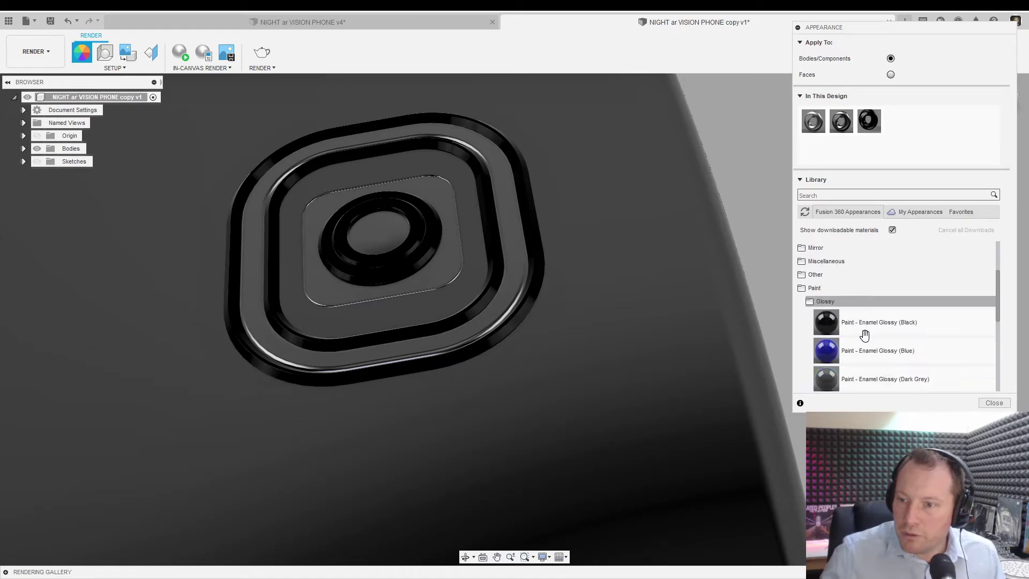
left_click_drag(905, 326, 448, 265)
left_click_drag(375, 215, 375, 215)
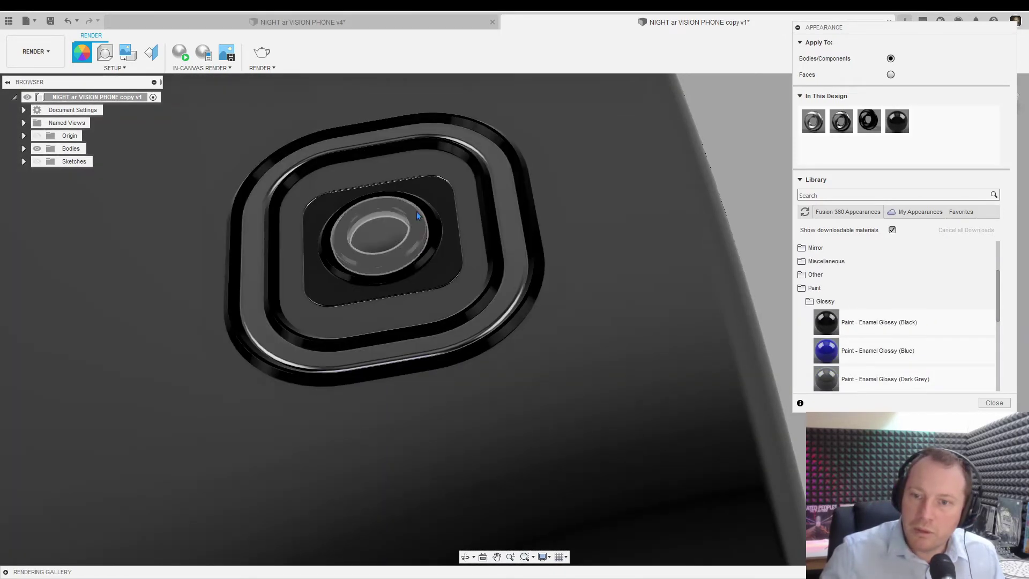
Apply the smooth glass appearance Glass (Clear) to the round lens cover at the camera's center.
left_click(820, 288)
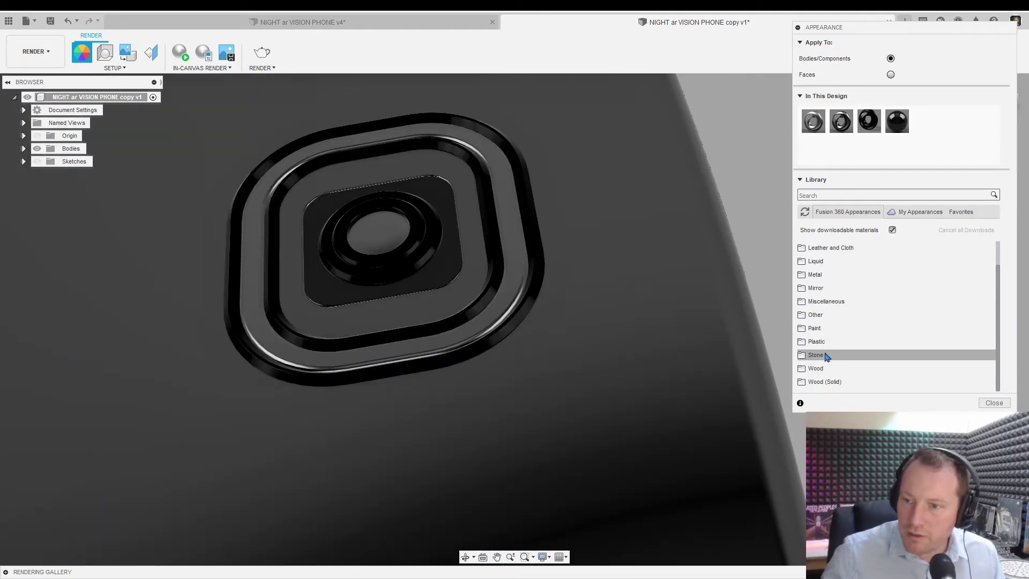
scroll(816, 299, "up", 1)
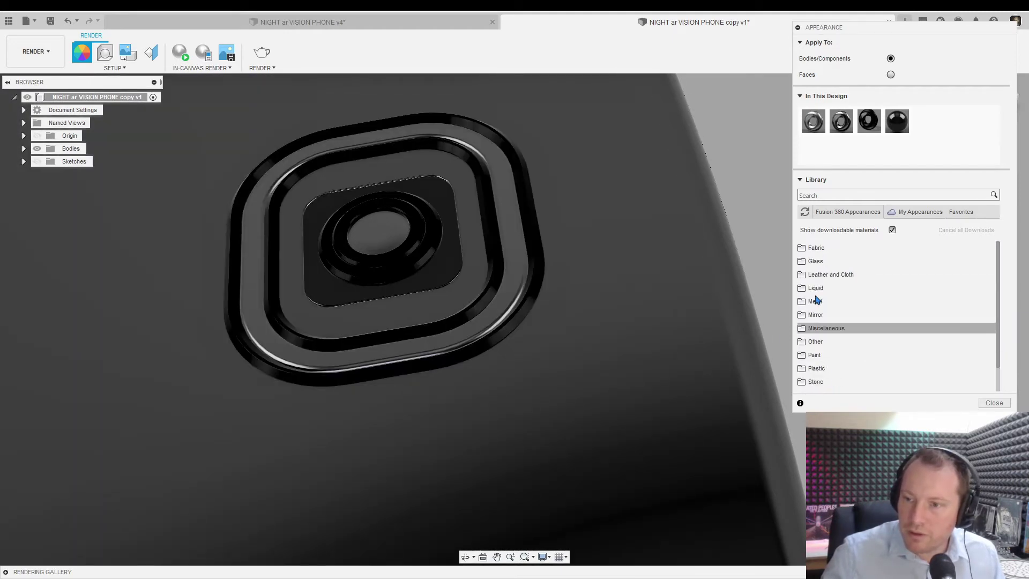
left_click(815, 263)
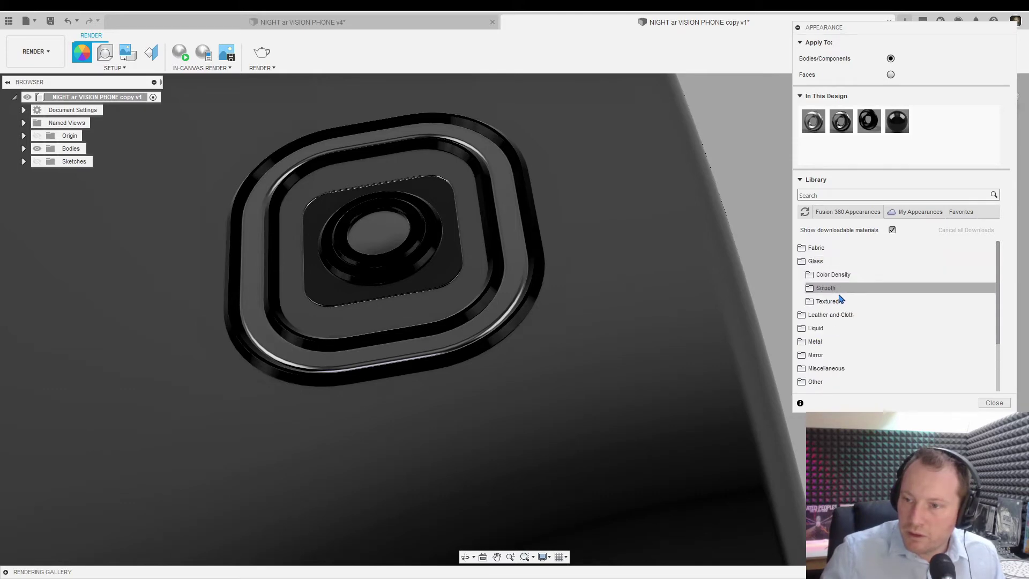
left_click(829, 290)
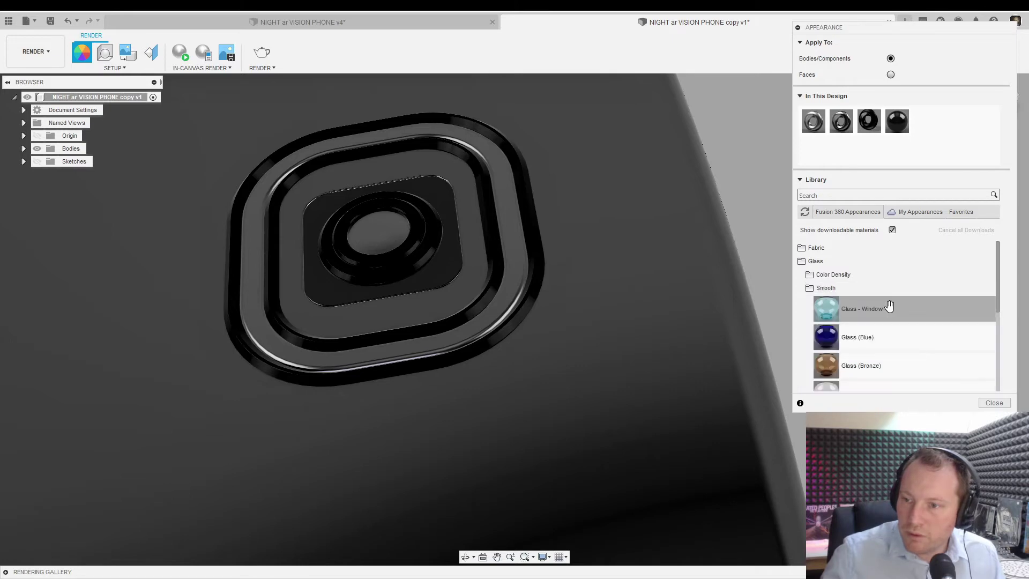
scroll(879, 306, "down", 3)
scroll(874, 307, "down", 3)
scroll(875, 308, "up", 3)
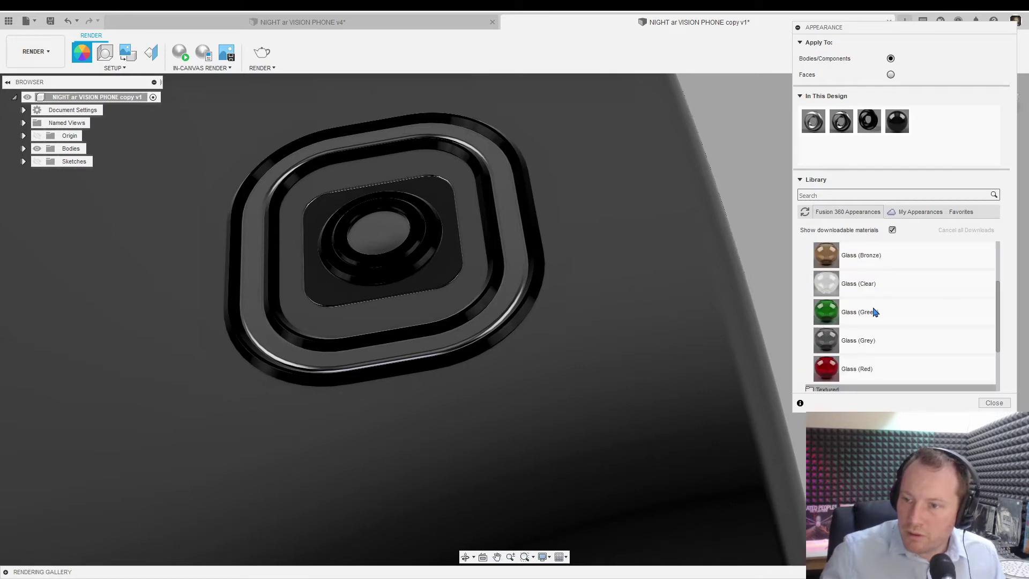
left_click_drag(873, 284, 386, 227)
Inspect the glass lens and its surrounding rings from several angles and distances.
mouse_move(456, 256)
middle_mouse_down("shift")
mouse_move(449, 272)
mouse_move(446, 246)
middle_mouse_up("shift")
scroll(400, 227, "up", 2)
scroll(400, 230, "up", 5)
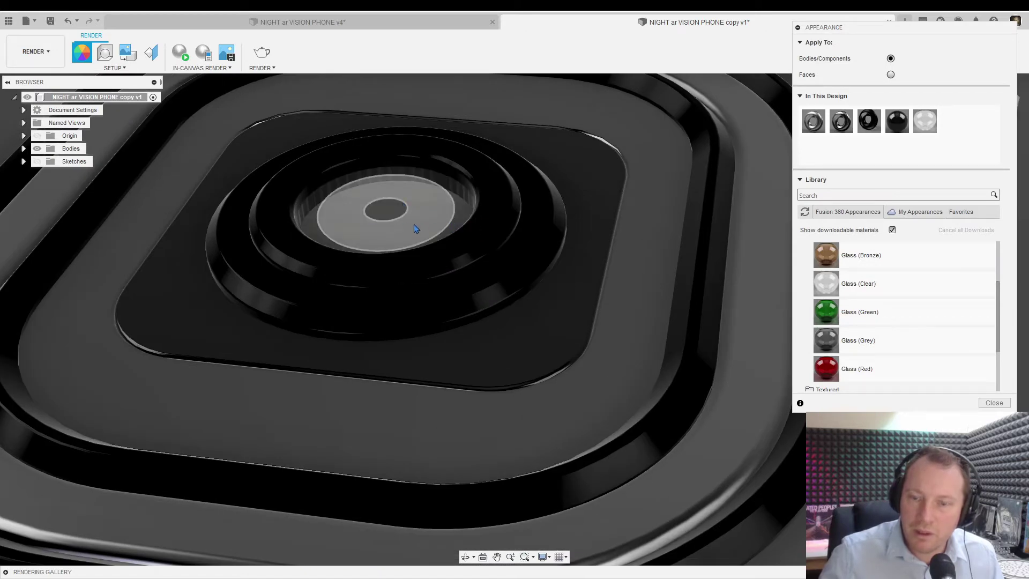
scroll(414, 224, "down", 5)
scroll(414, 232, "down", 3)
middle_click_drag(414, 231, 464, 332, "shift")
scroll(464, 332, "down", 2)
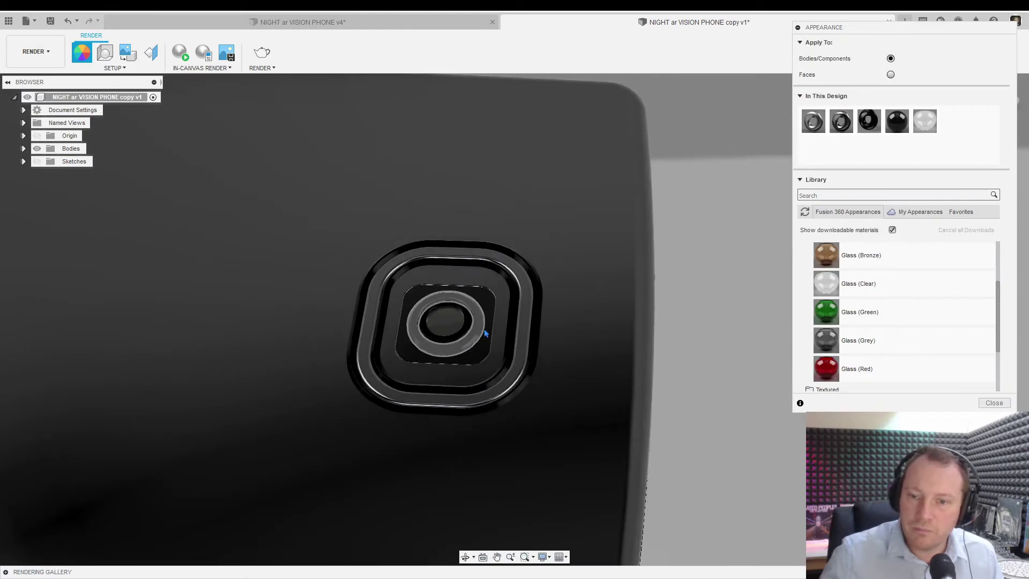
scroll(464, 332, "up", 4)
middle_click_drag(464, 333, 569, 372, "shift")
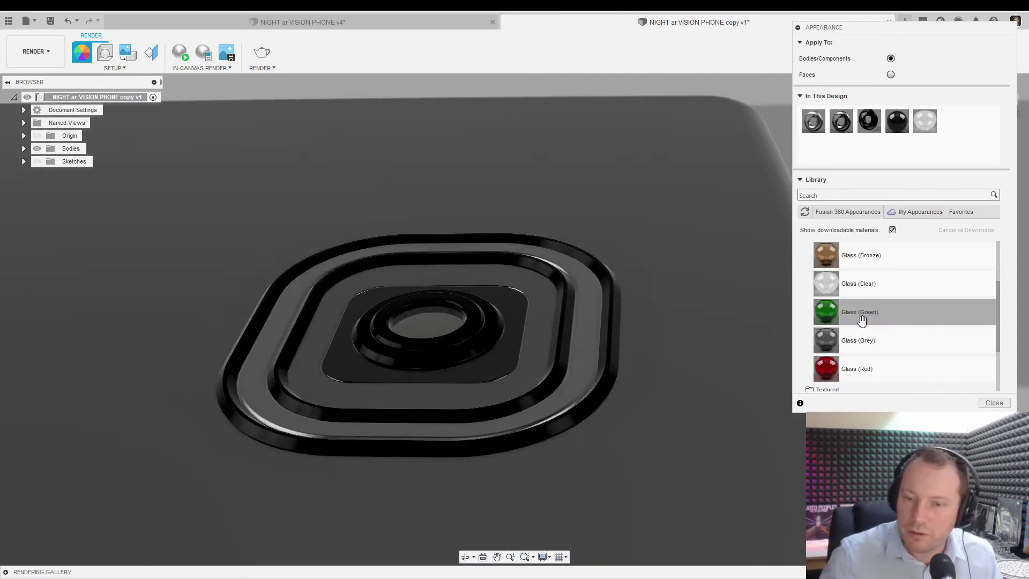
middle_click_drag(585, 327, 597, 351, "shift")
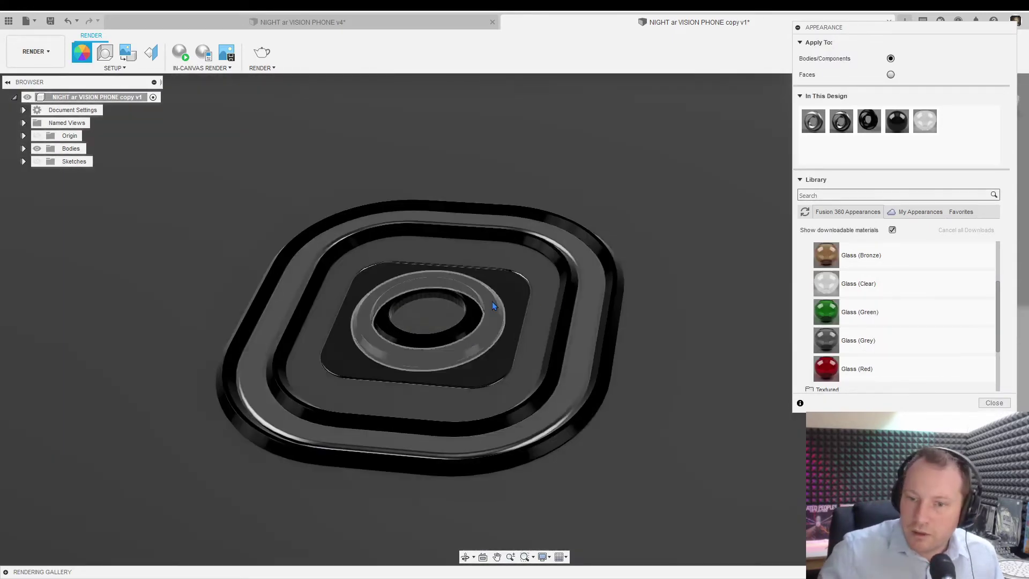
middle_click_drag(583, 295, 584, 308, "shift")
middle_click_drag(707, 285, 663, 271)
scroll(544, 298, "up", 6)
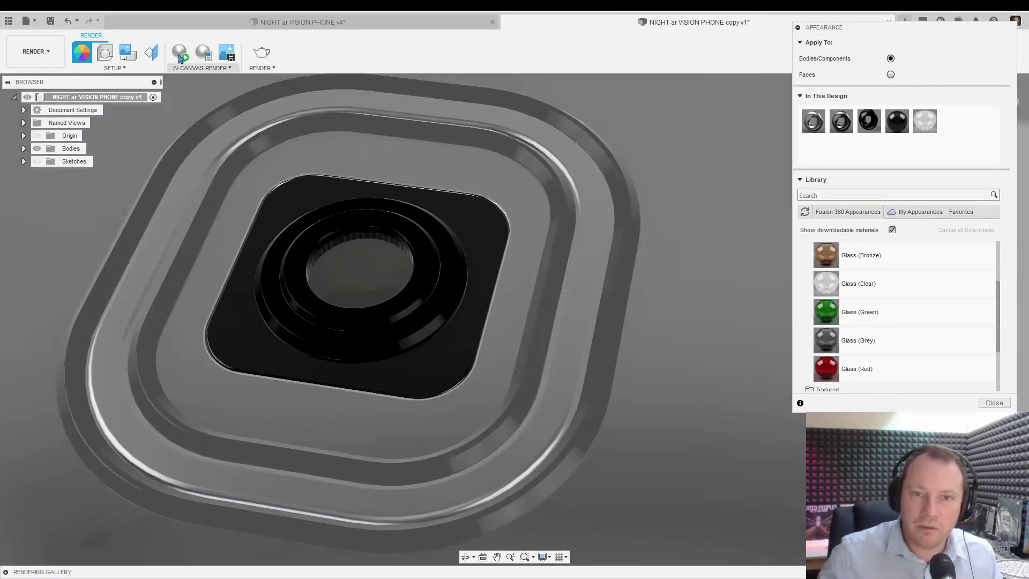
Preview the camera module with an in-canvas render and stop it.
left_click(181, 53)
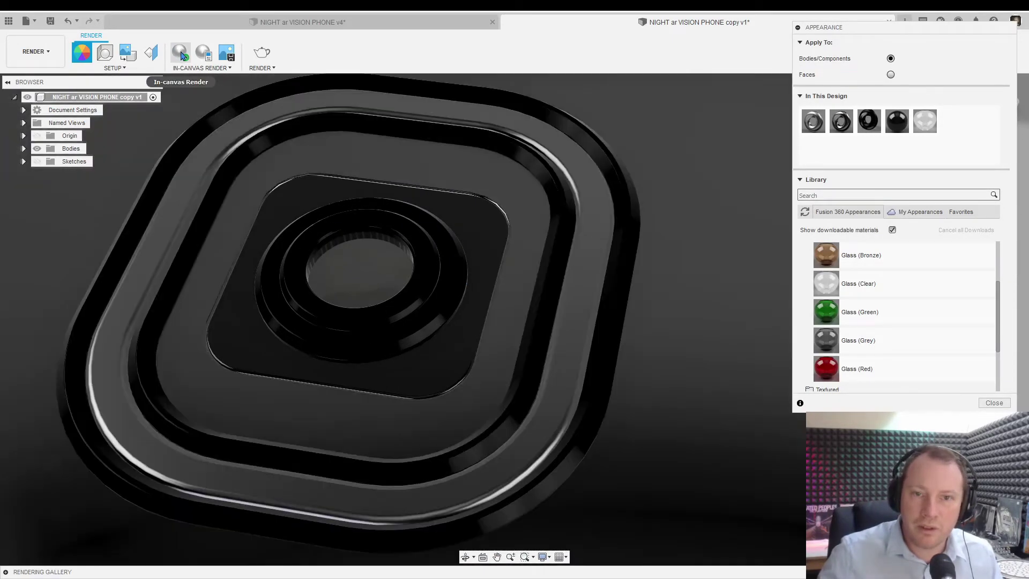
left_click(181, 53)
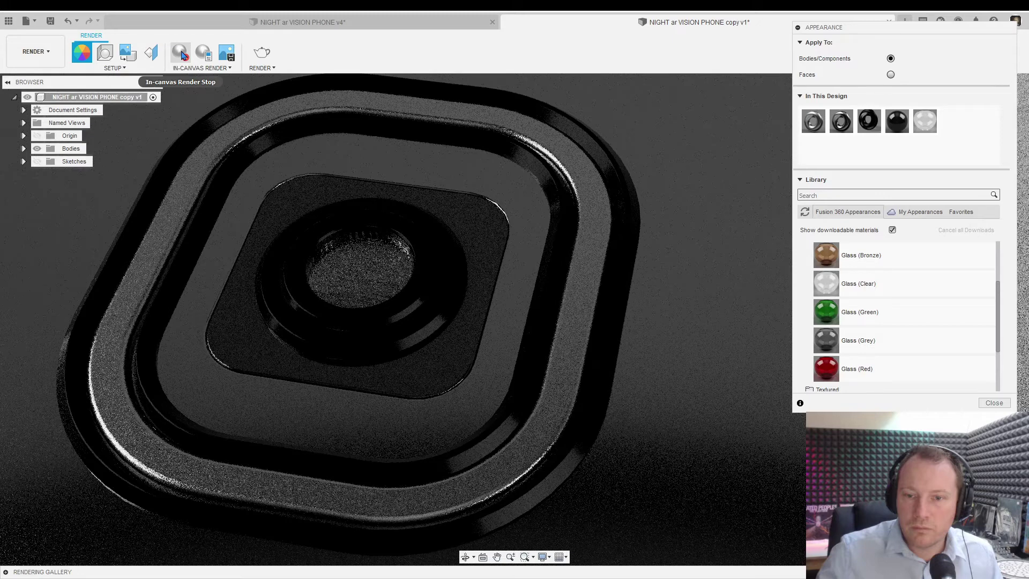
left_click(182, 53)
Apply the opaque plastic appearance Plastic - Glossy (Red) to the wide ring between the camera's two black frames.
scroll(860, 317, "up", 3)
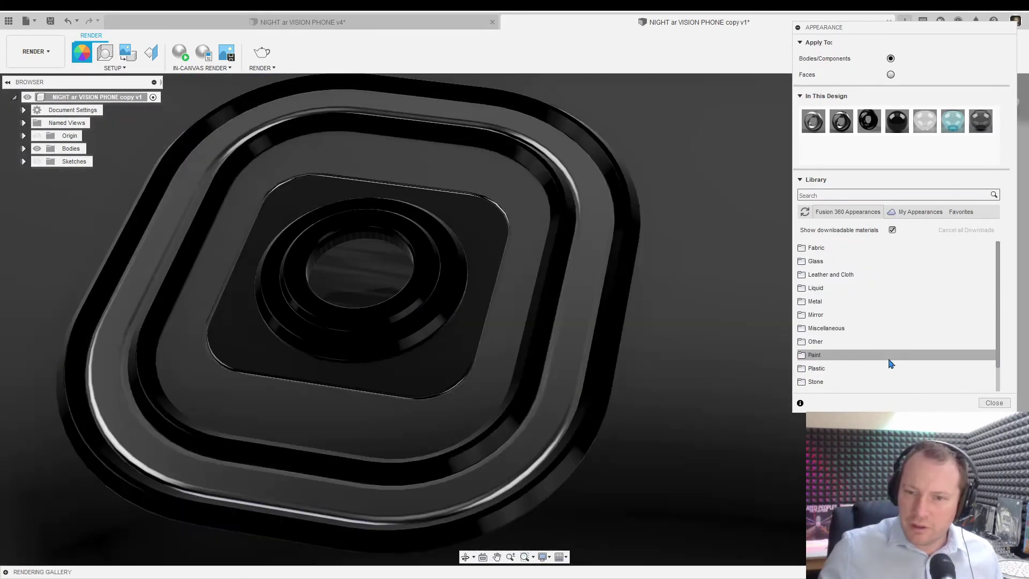
scroll(884, 341, "down", 2)
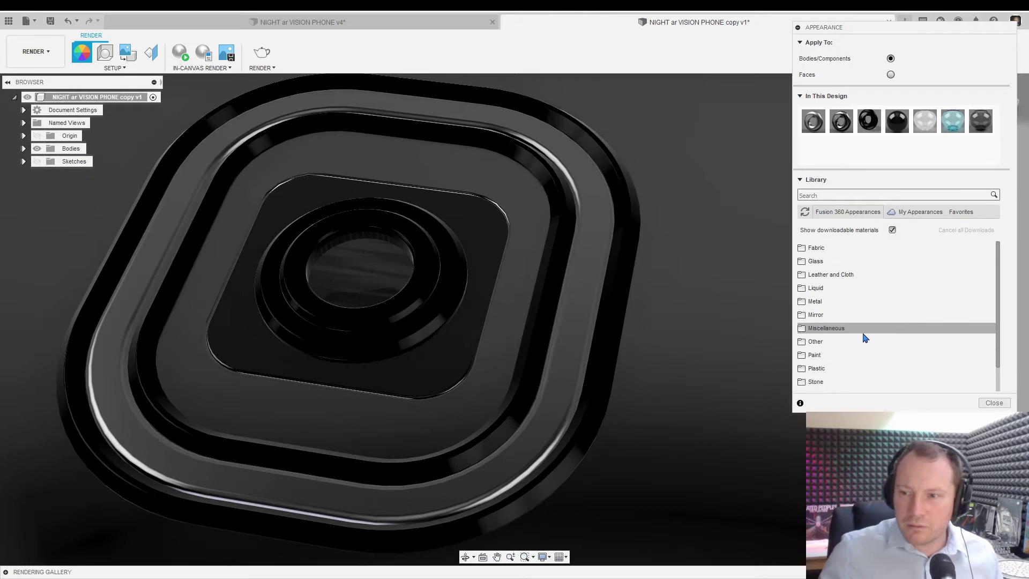
left_click(828, 341)
scroll(844, 340, "down", 5)
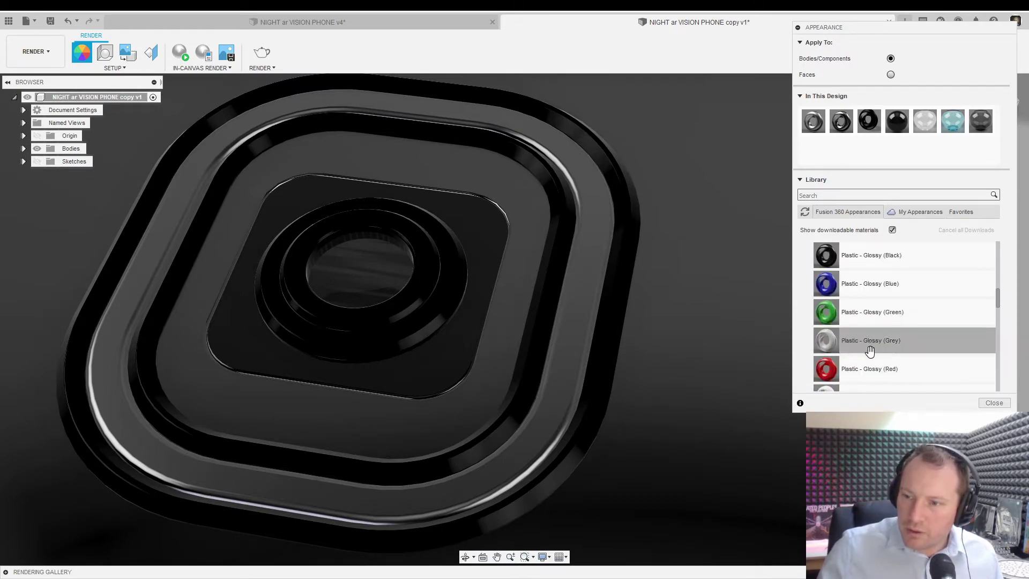
scroll(857, 362, "up", 2)
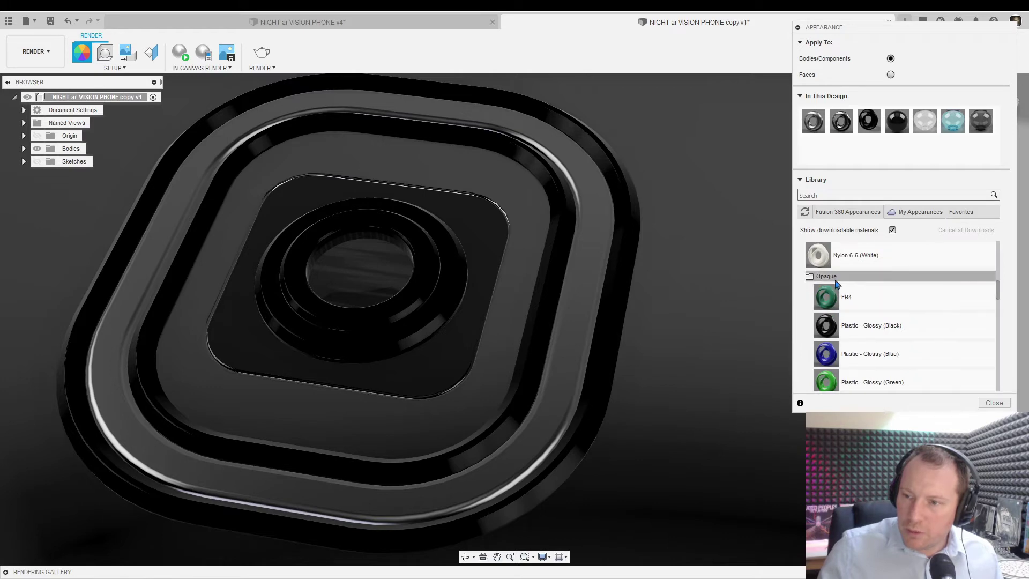
scroll(857, 298, "down", 4)
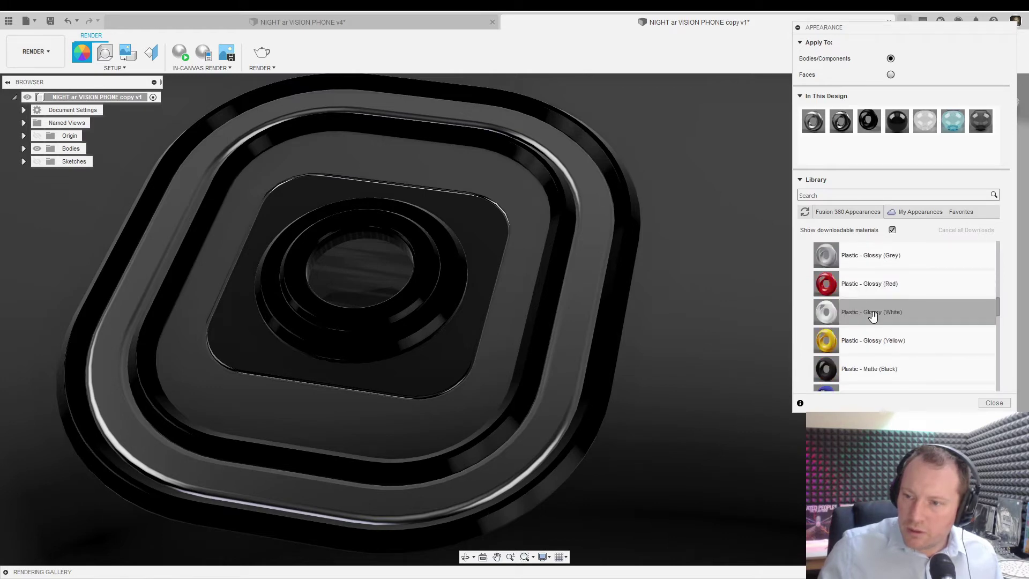
left_click_drag(881, 284, 588, 277)
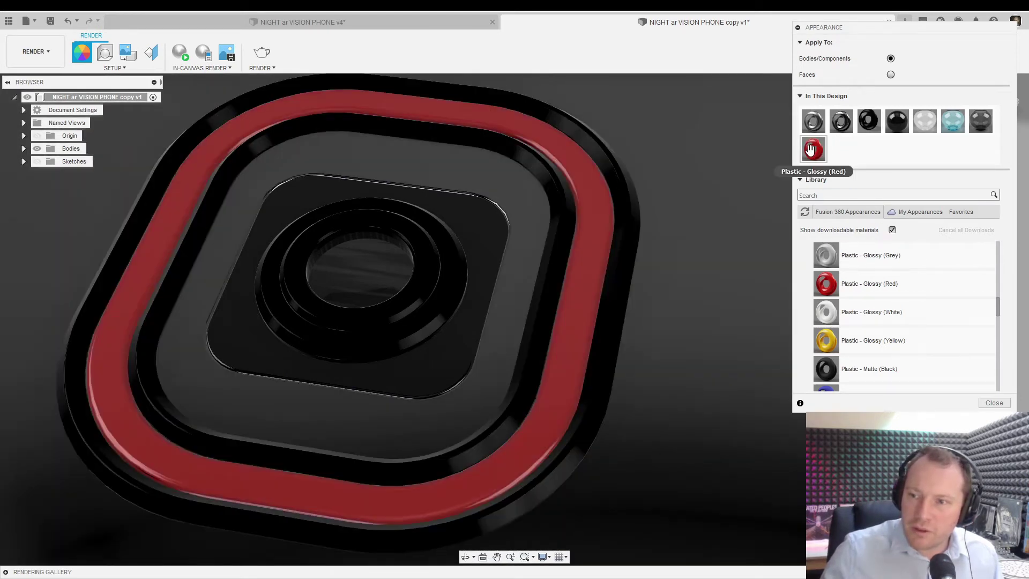
Duplicate the Plastic - Glossy (Red) appearance and rename the copy Plastic - Glossy (Red) emis.
right_click(820, 153)
left_click(851, 171)
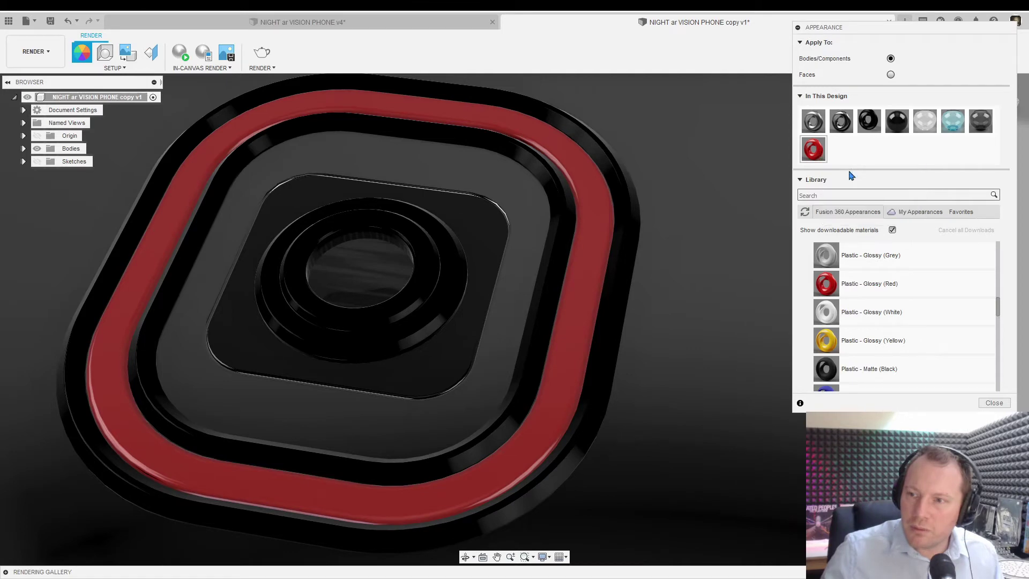
right_click(845, 152)
left_click(861, 156)
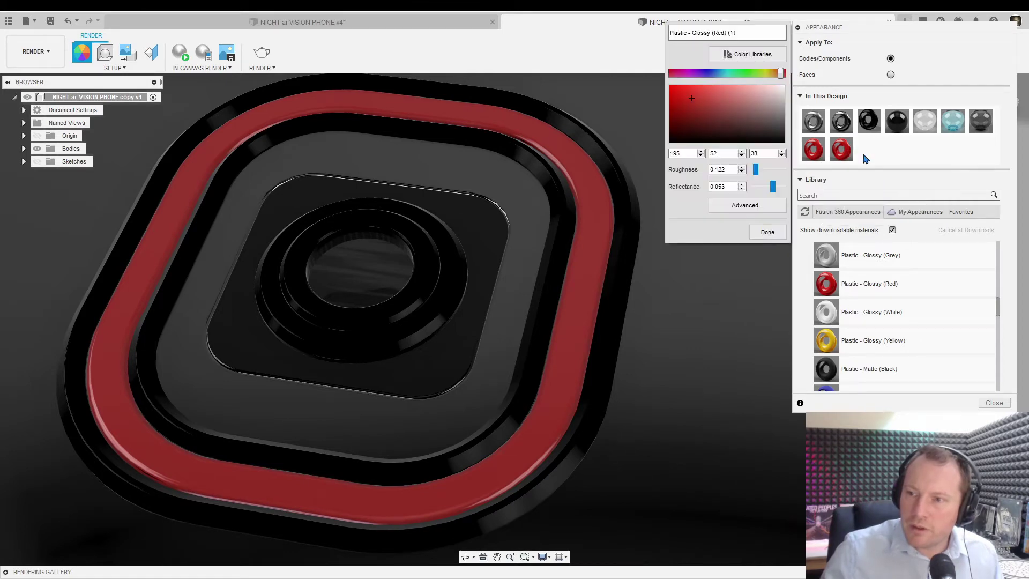
left_click(736, 33)
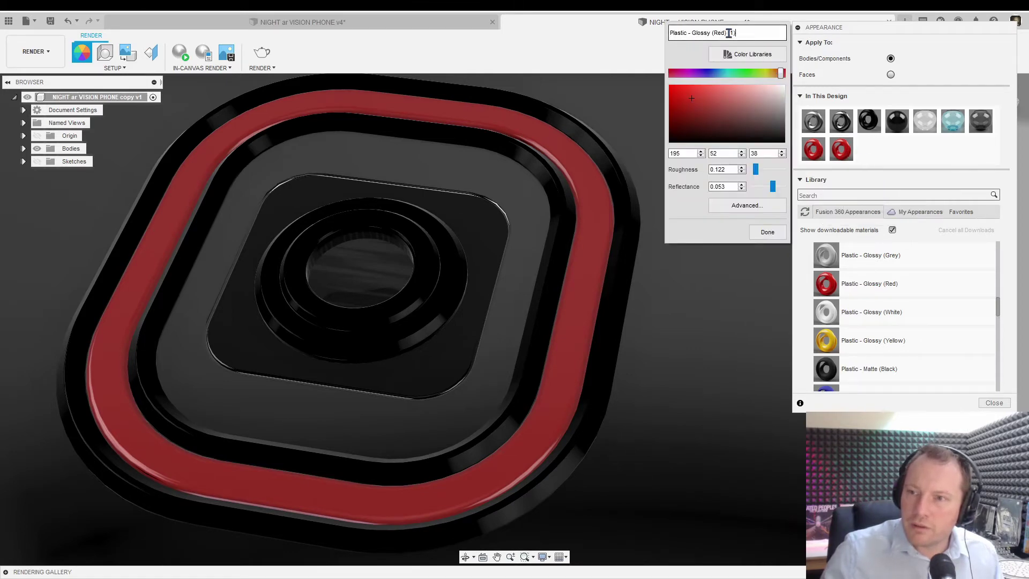
type("emis")
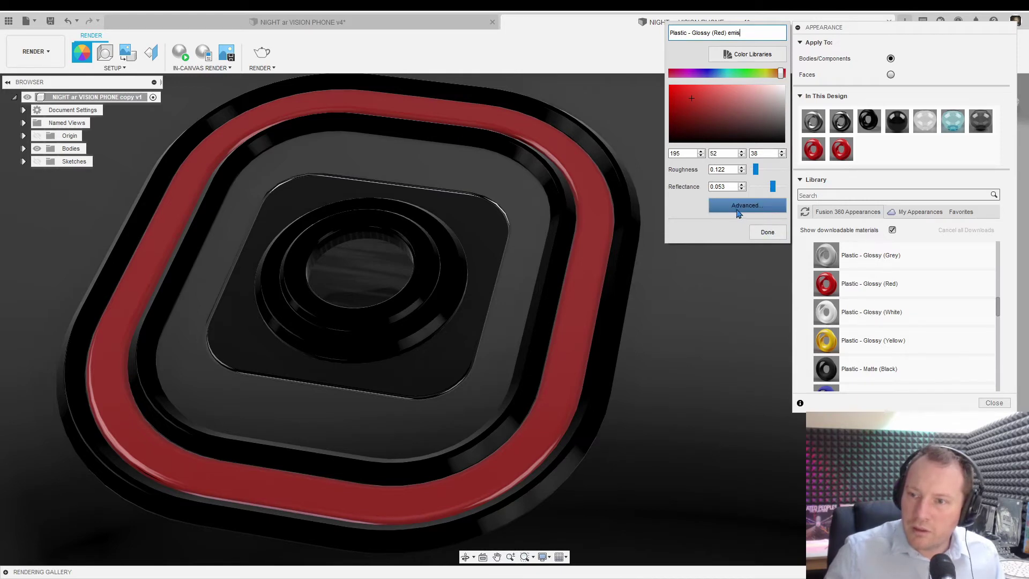
Set the color of the Plastic - Glossy (Red) emis appearance to green, RGB 3 172 0, in its advanced settings.
left_click(740, 206)
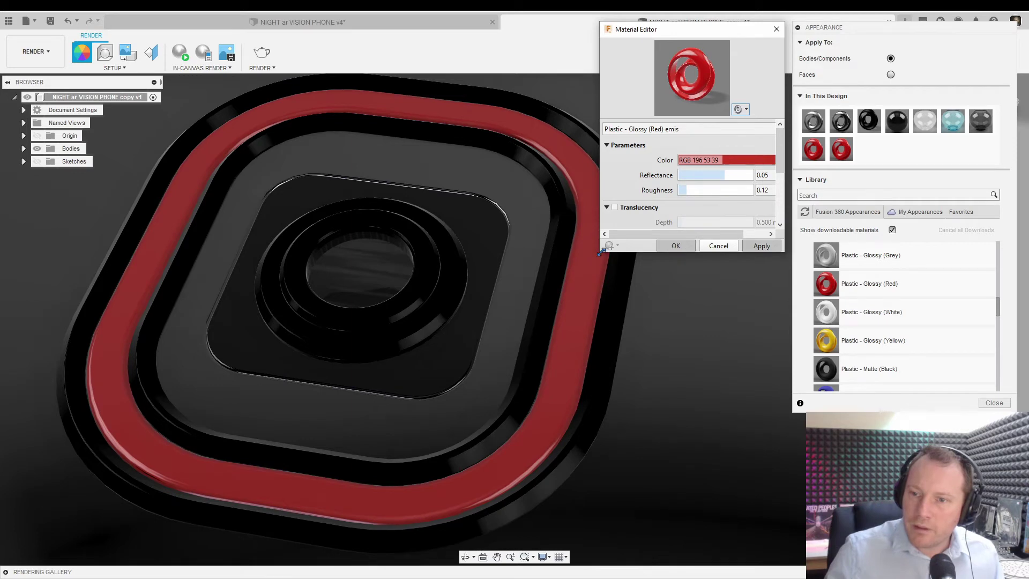
left_click_drag(601, 252, 502, 371)
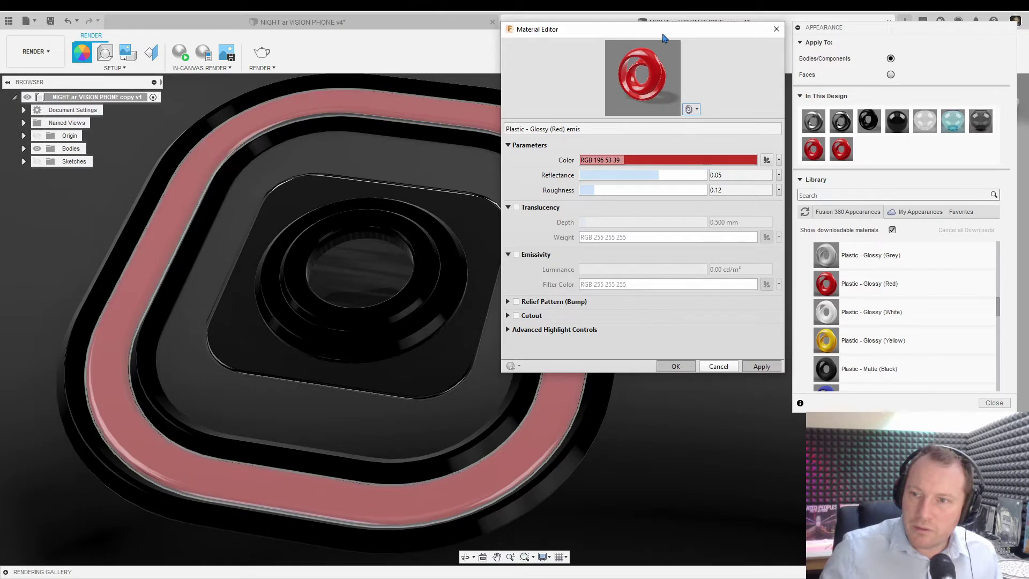
left_click(707, 160)
left_click(718, 99)
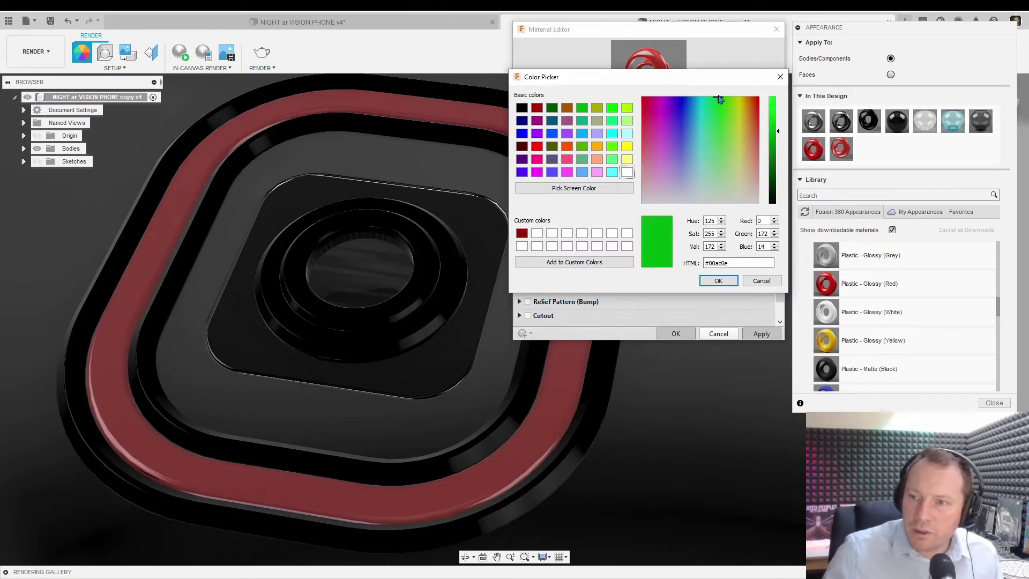
mouse_move(719, 98)
left_mouse_down()
mouse_move(730, 97)
mouse_move(721, 94)
left_mouse_up()
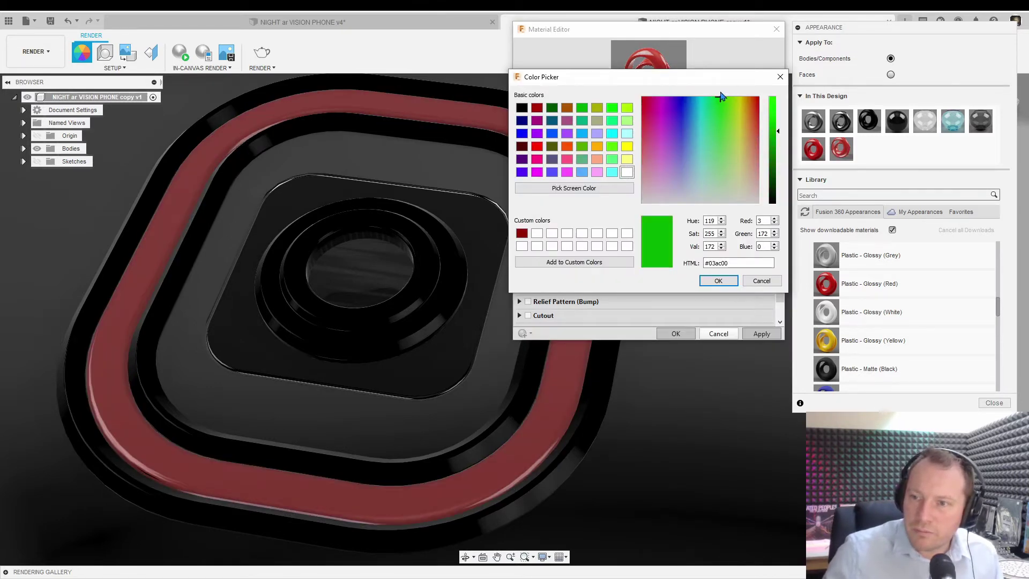
left_click(718, 280)
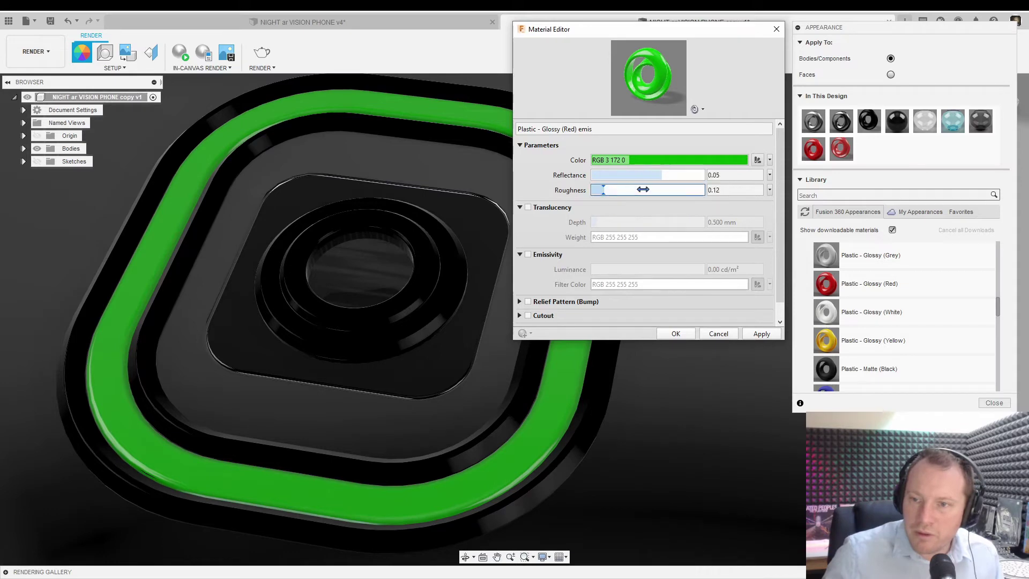
Enable translucency and emissivity for the green plastic, and set the translucency depth to 1 mm.
left_click(528, 207)
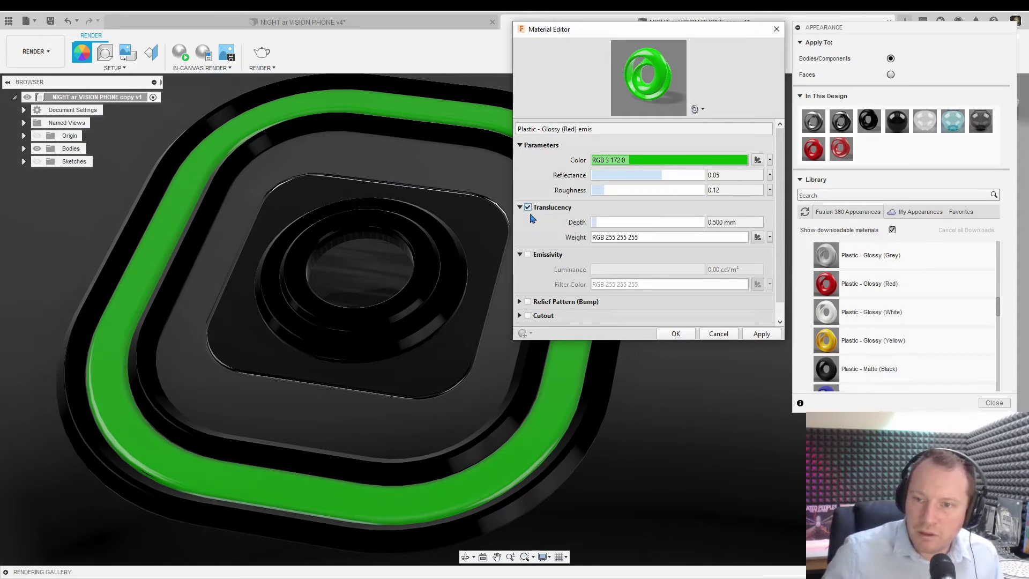
left_click(529, 255)
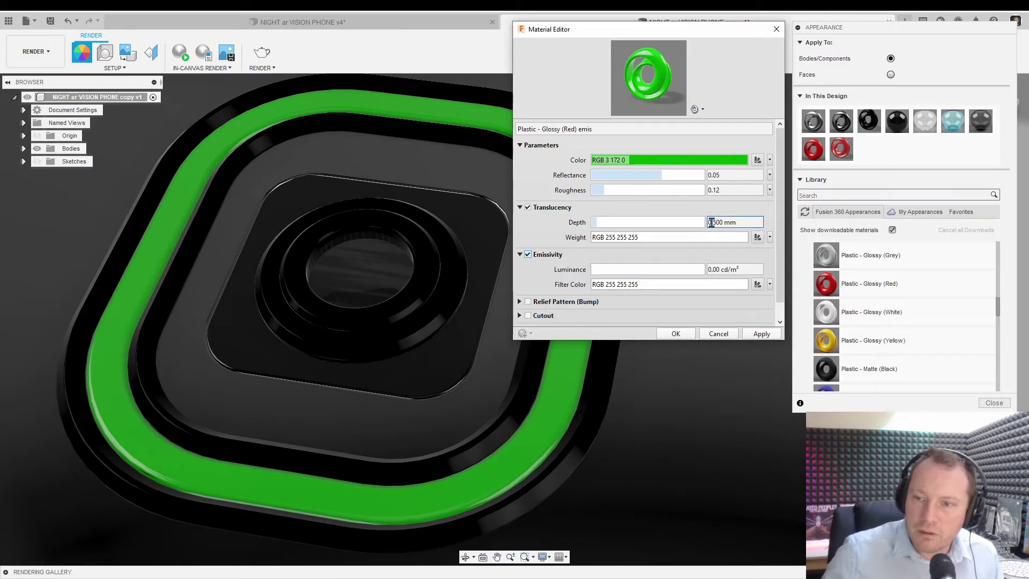
left_click(718, 222)
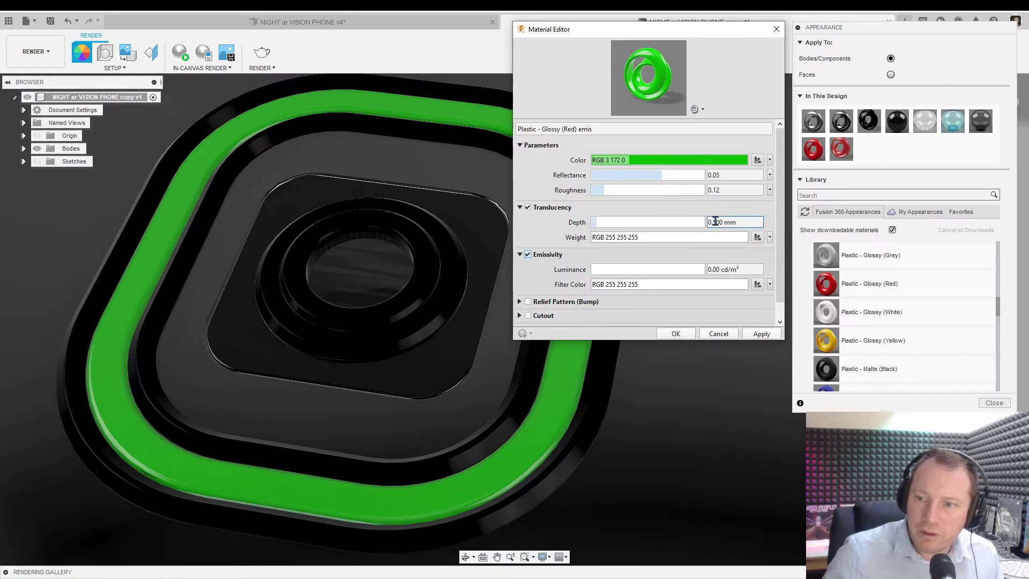
left_click_drag(712, 222, 710, 221)
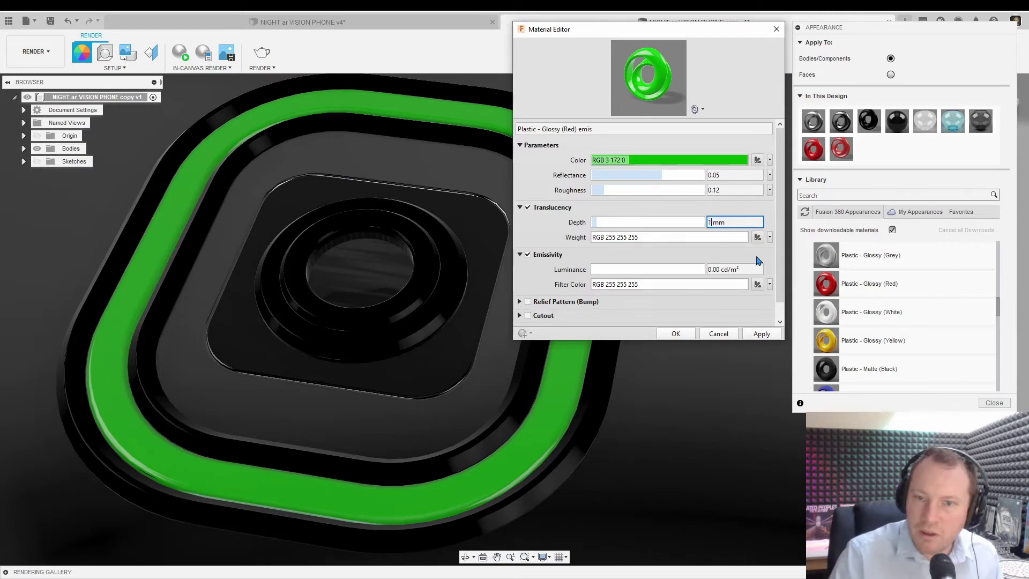
key("Tab")
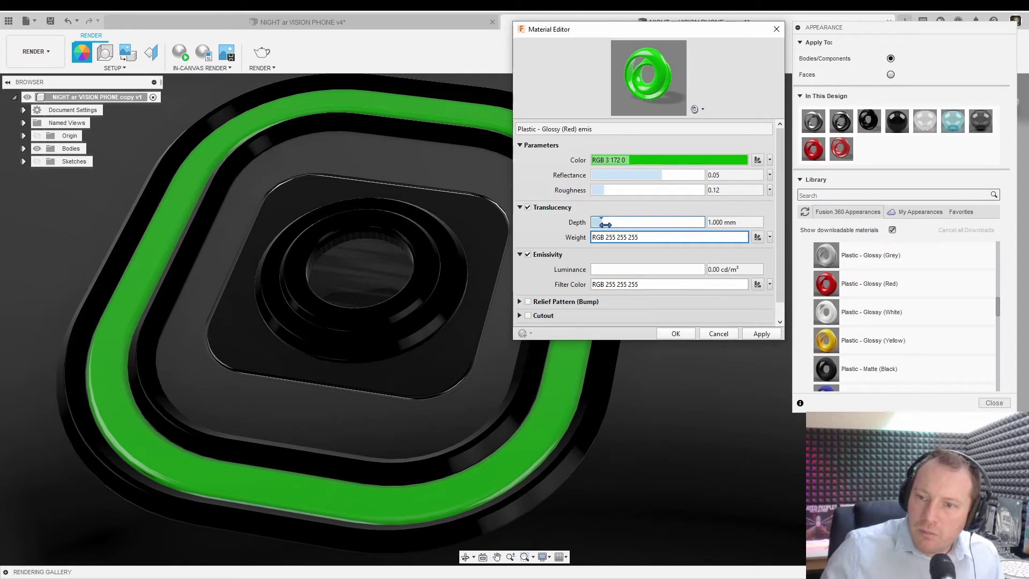
left_click(615, 239)
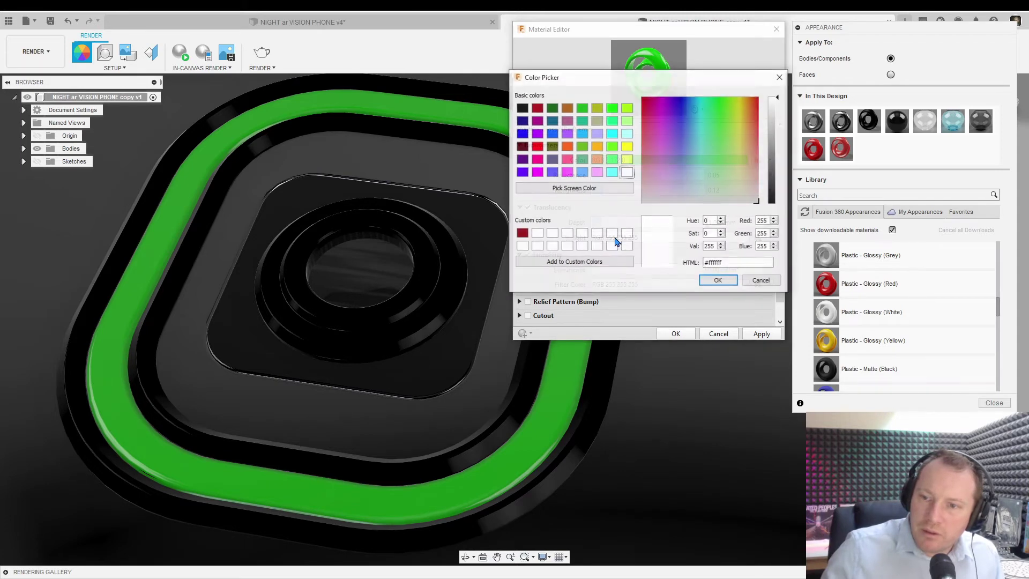
left_click(755, 280)
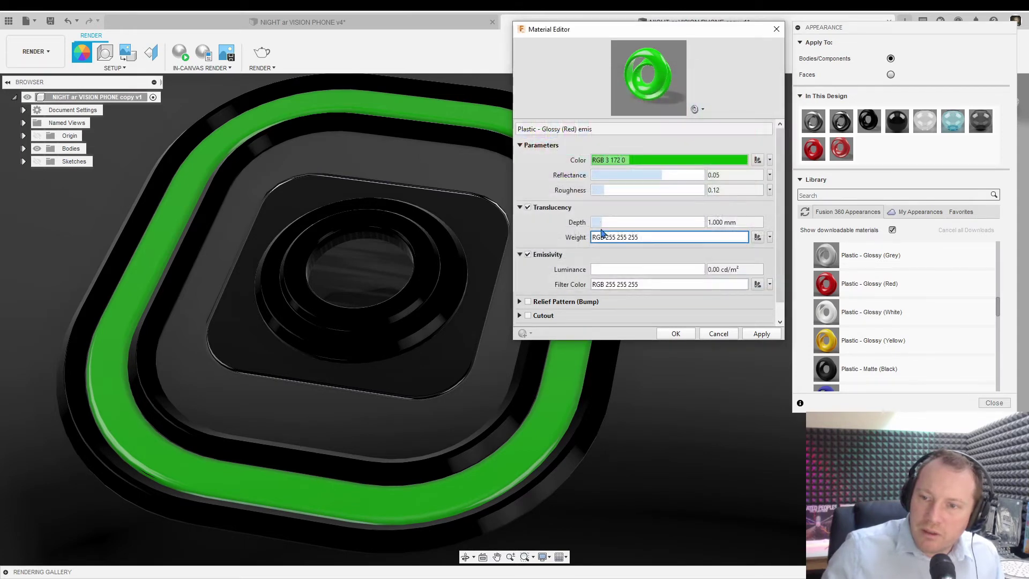
Try an emissive luminance of 10 cd/m² on the green plastic, followed by a far higher luminance.
left_click(708, 269)
left_click(708, 269)
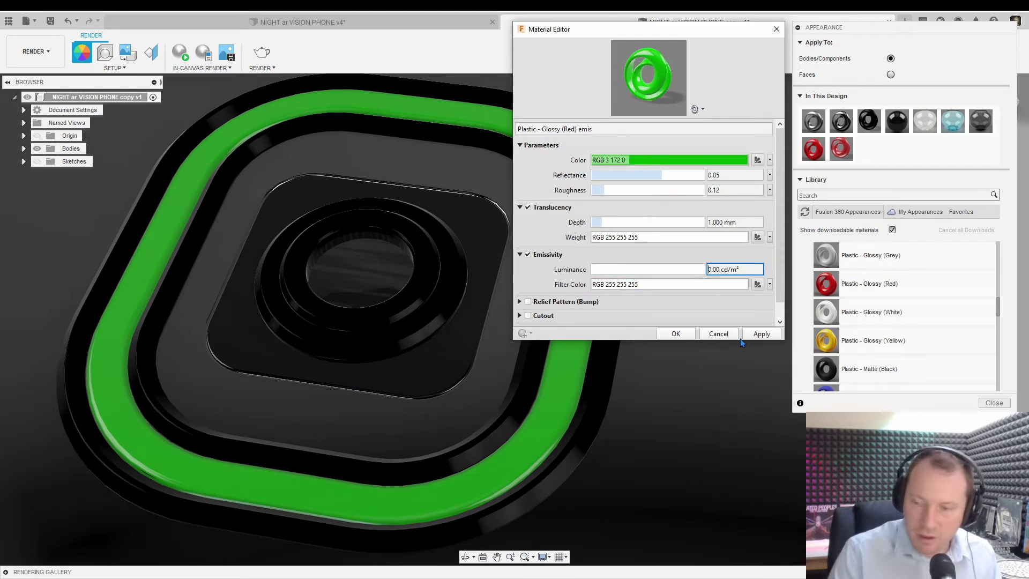
type("1")
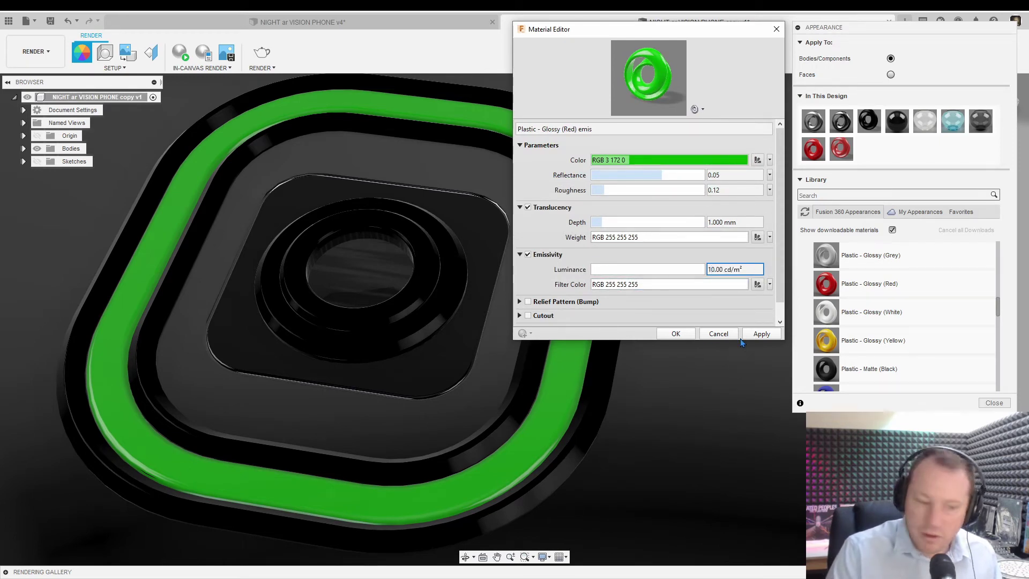
key("Tab")
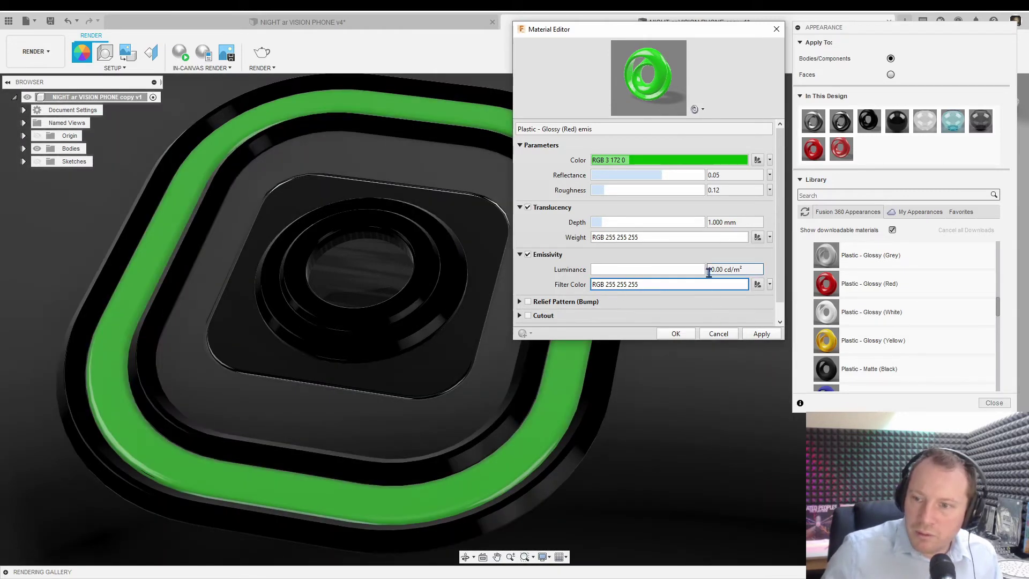
left_click(710, 269)
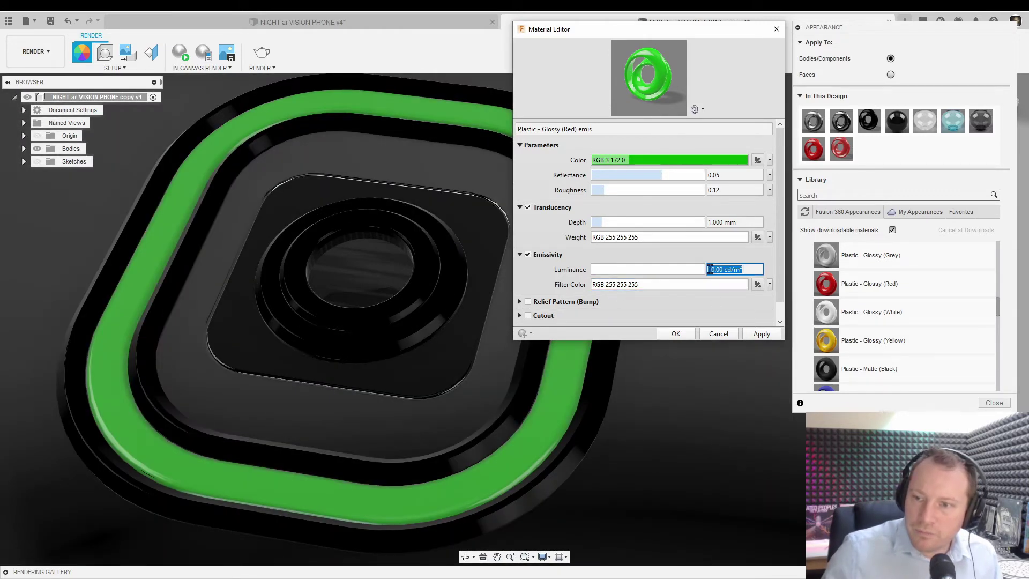
left_click(593, 269)
left_click_drag(593, 269, 594, 269)
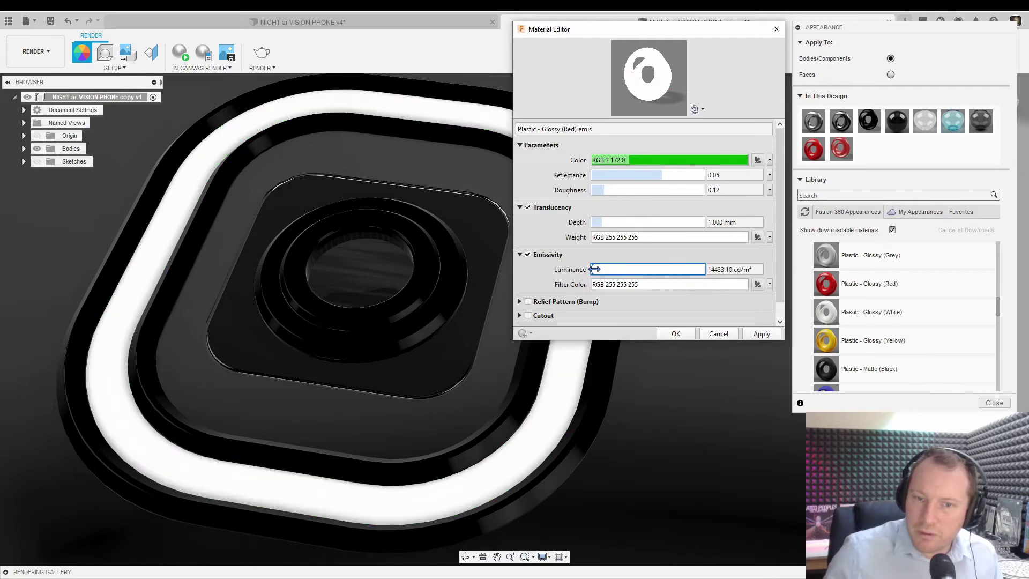
Set the green plastic's emissive luminance to 100 cd/m², apply the changes and close the material editor.
left_click(716, 270)
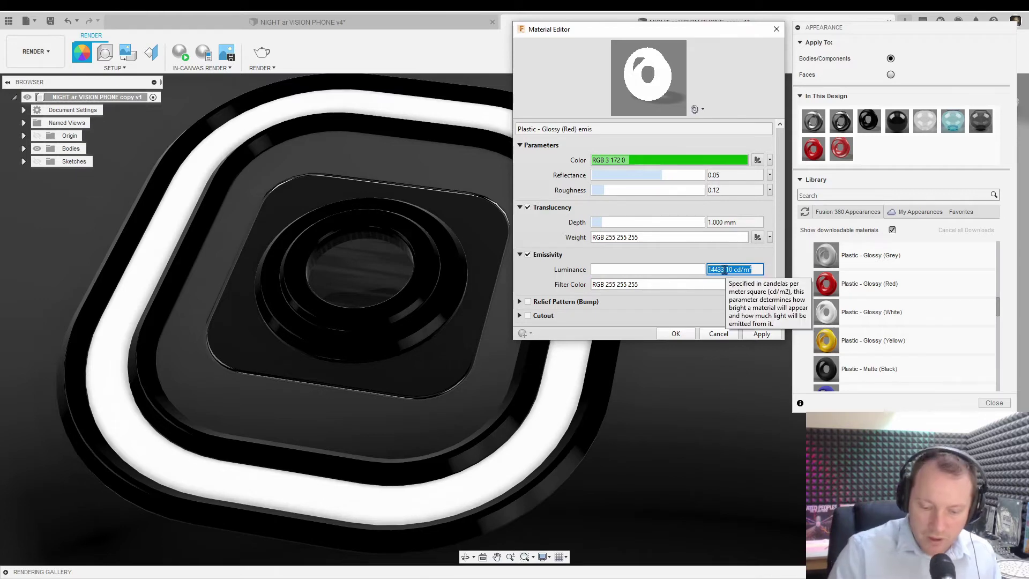
type("100")
key("Tab")
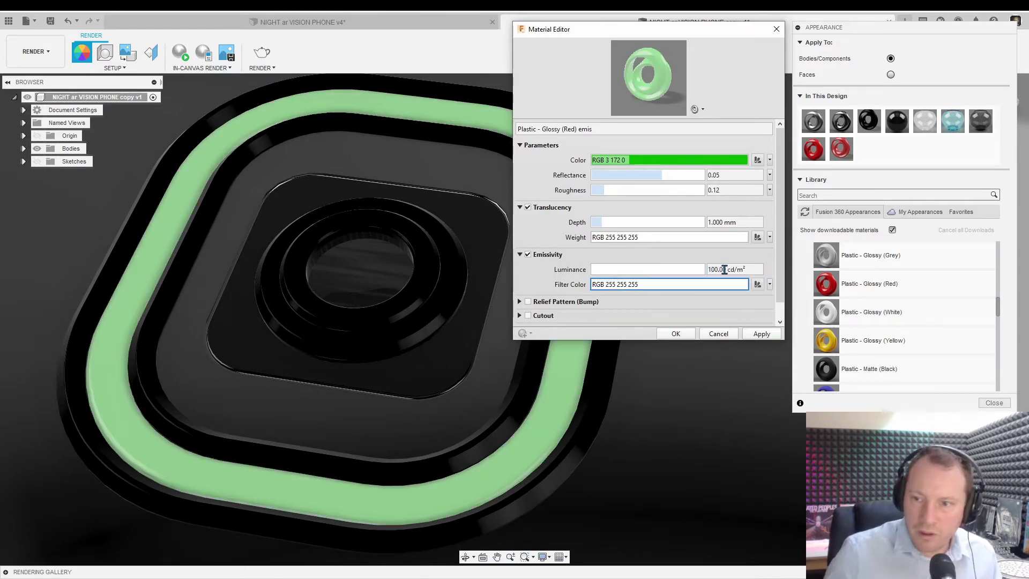
left_click(761, 333)
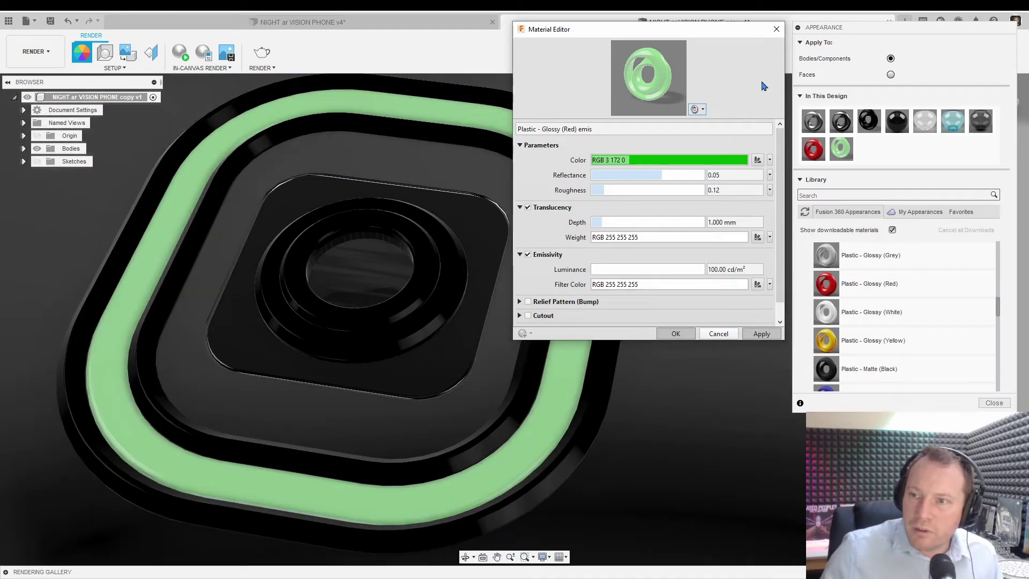
left_click(776, 29)
Inspect the emissive green ring around the camera from several angles and distances.
scroll(636, 301, "down", 10)
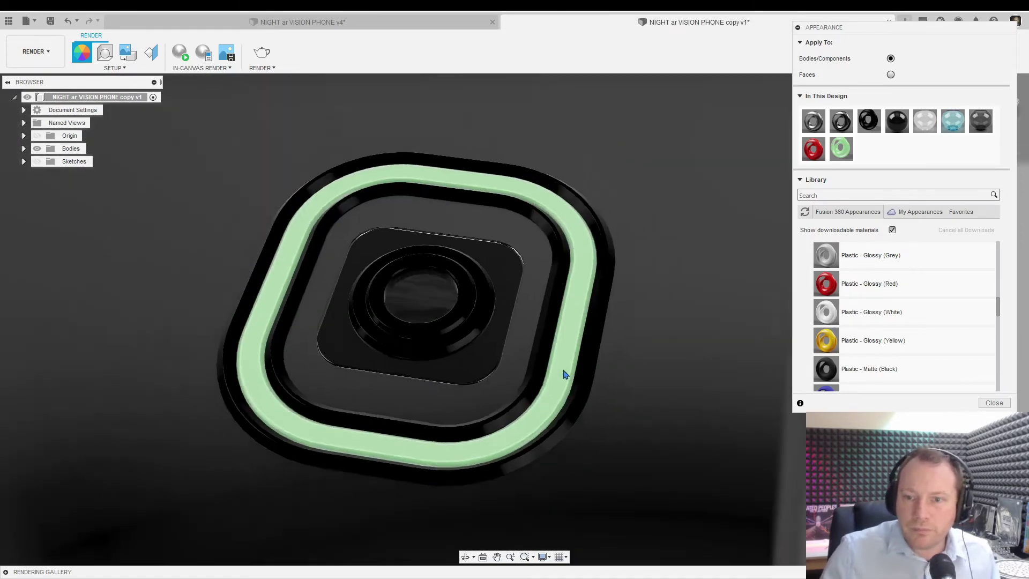
scroll(566, 387, "up", 1)
middle_click_drag(594, 432, 527, 408, "shift")
scroll(552, 411, "up", 4)
scroll(528, 404, "up", 1)
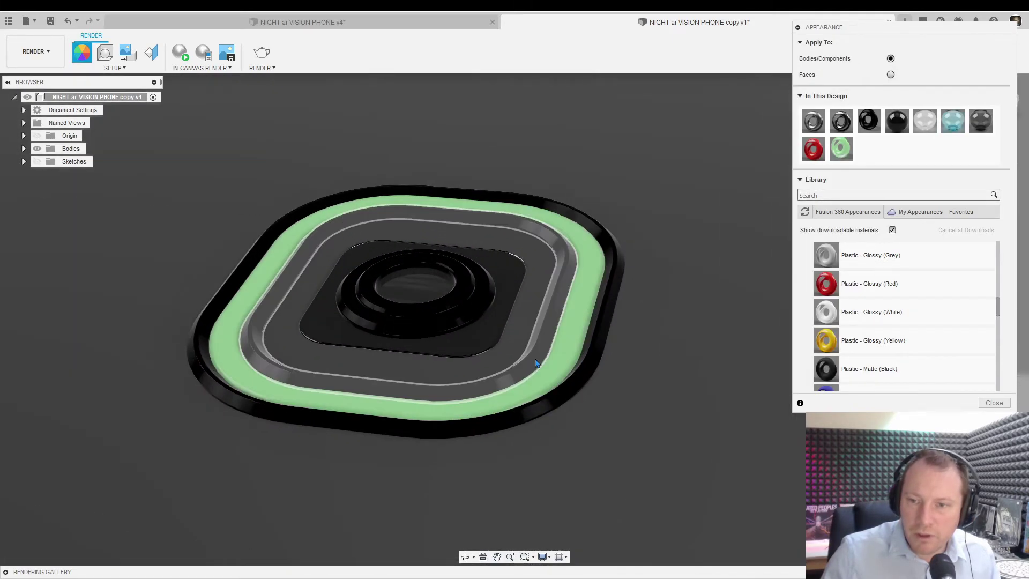
middle_click_drag(565, 364, 541, 359)
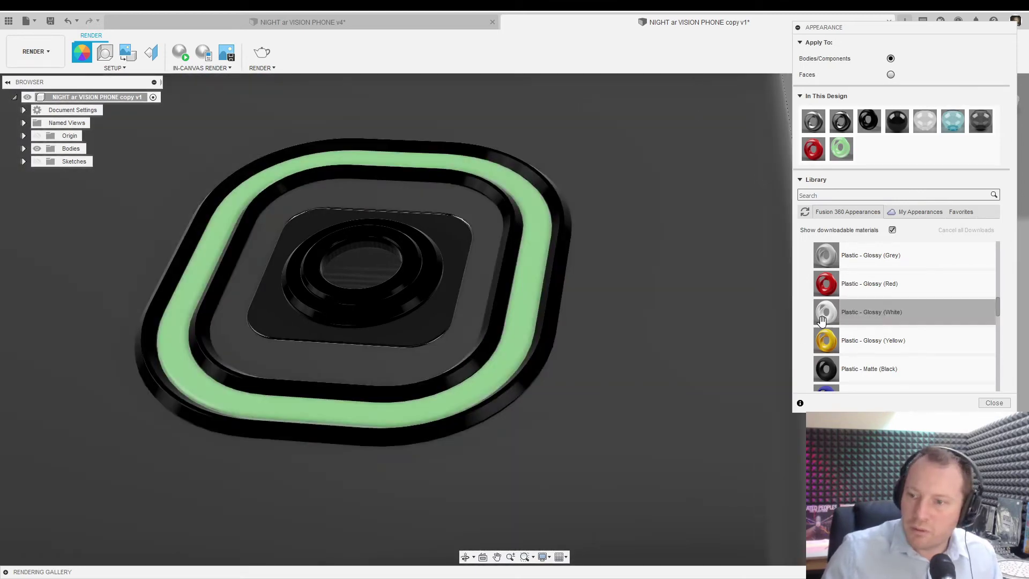
Try Plastic - Texture - Random and Plastic - Textured - Regular on the main phone body, and settle on Plastic - Textured - Skin.
scroll(911, 325, "up", 3)
scroll(911, 326, "up", 5)
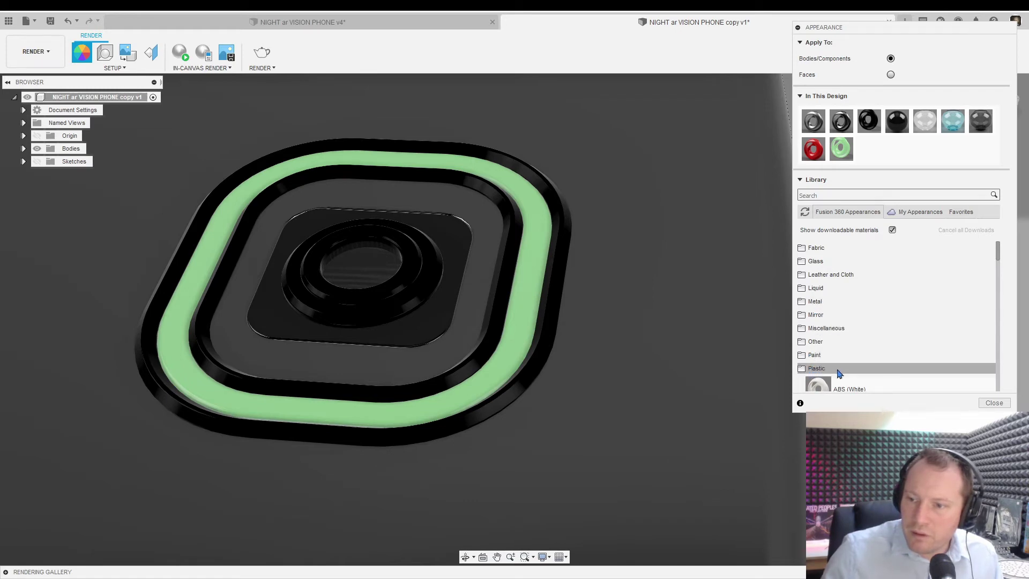
scroll(839, 373, "down", 15)
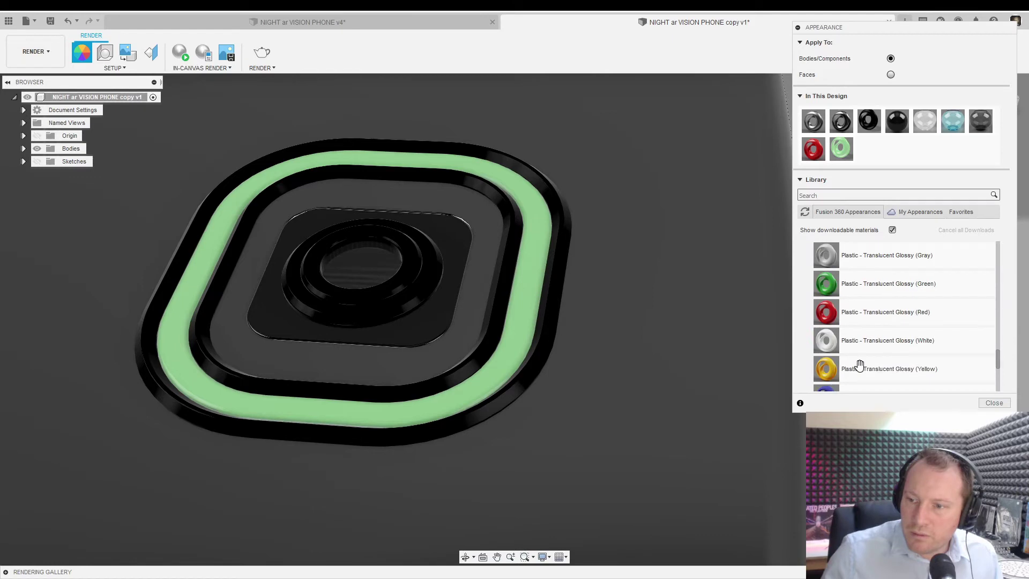
scroll(857, 359, "up", 5)
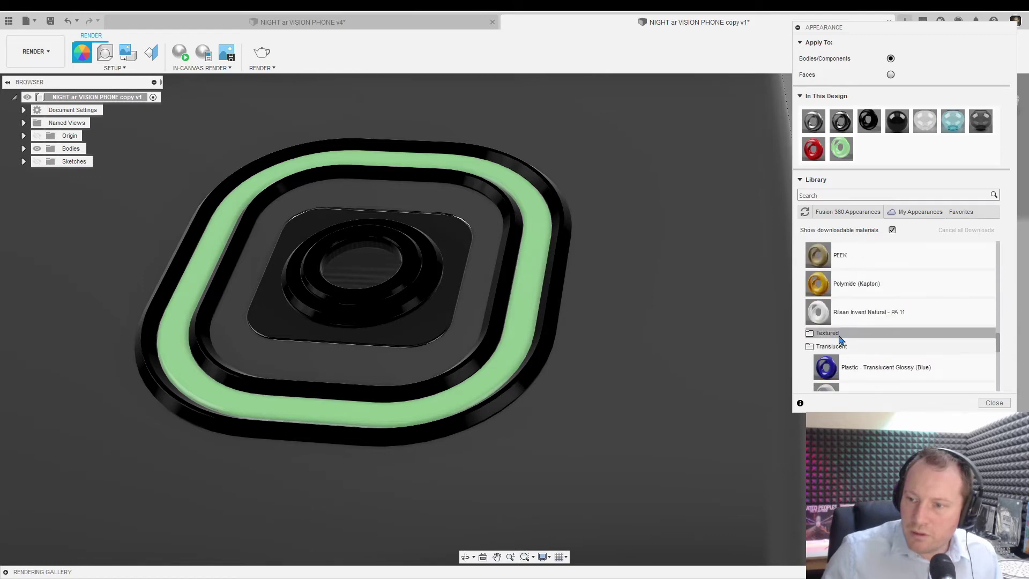
left_click(839, 334)
scroll(844, 342, "down", 3)
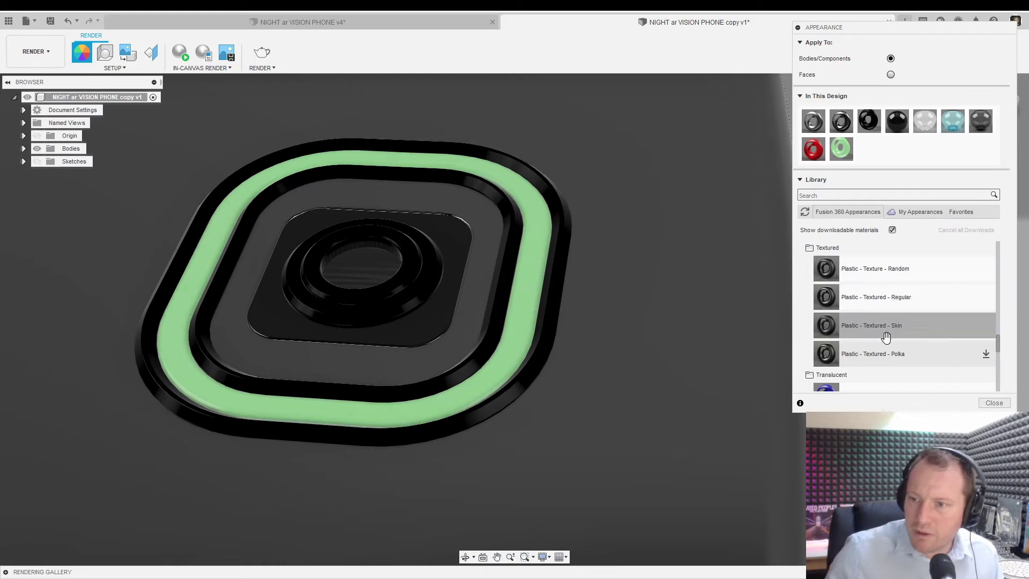
left_click_drag(875, 268, 706, 245)
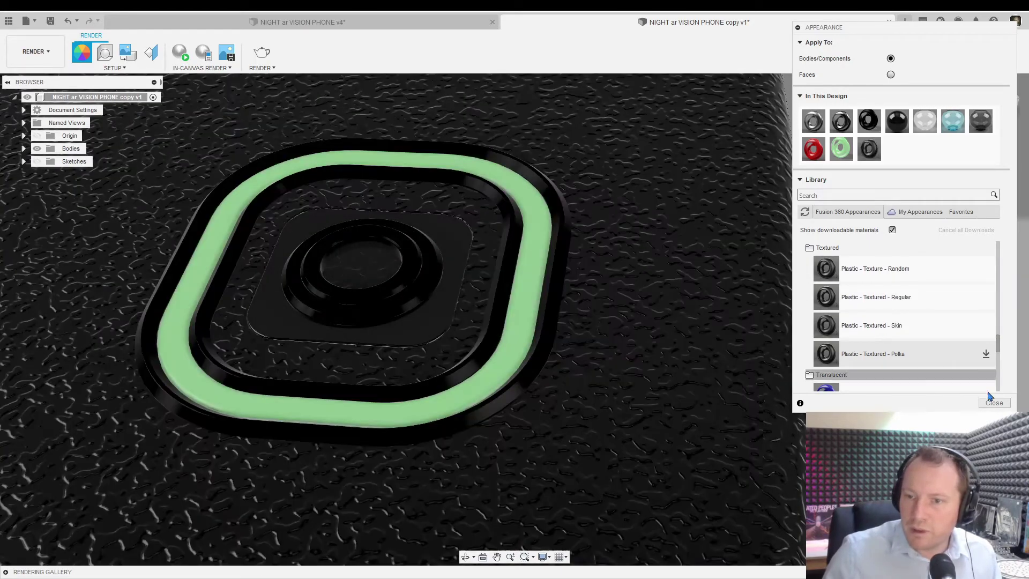
left_click_drag(892, 296, 788, 335)
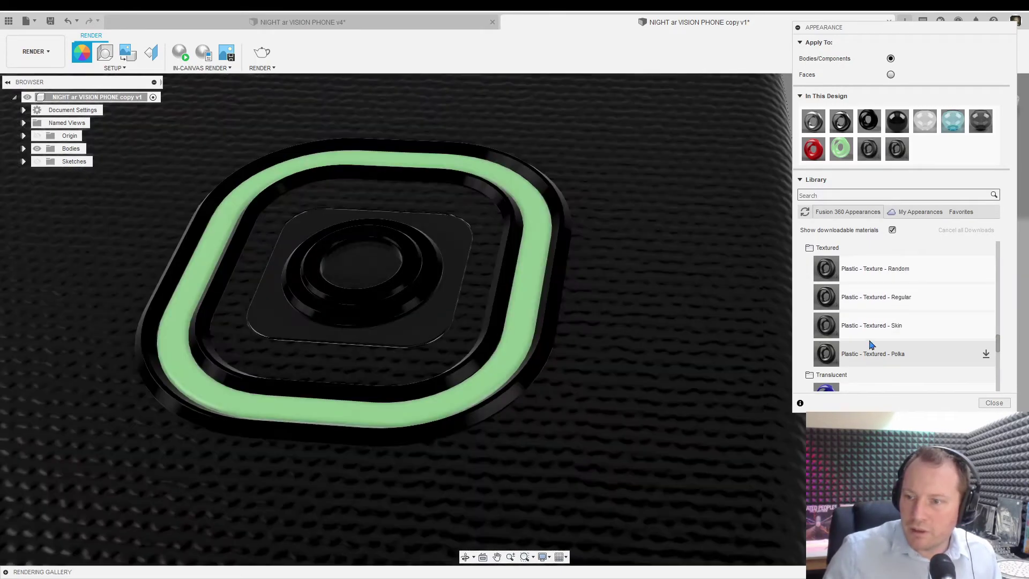
left_click_drag(873, 327, 732, 346)
scroll(708, 400, "down", 5)
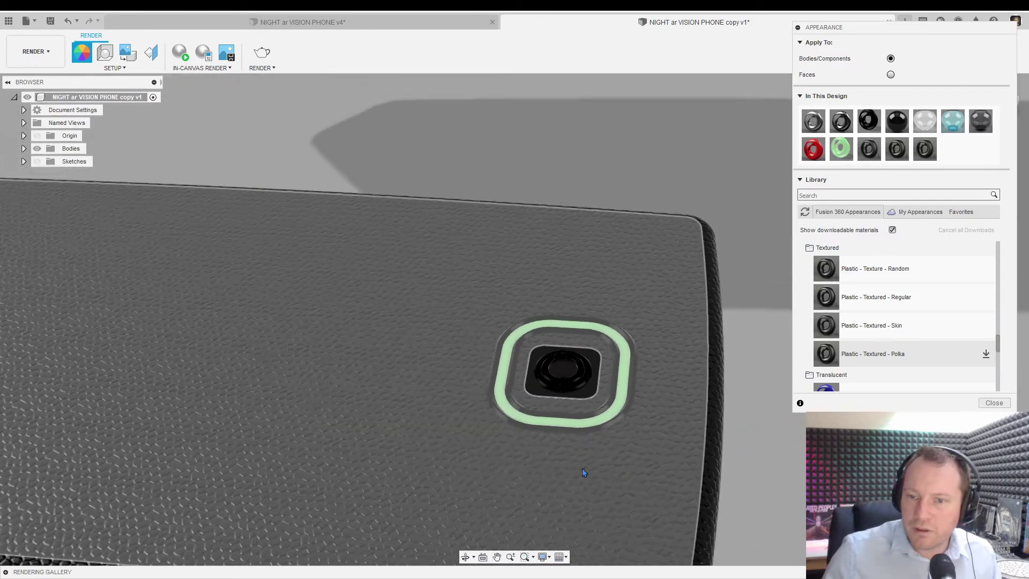
scroll(582, 468, "down", 5)
middle_click_drag(493, 476, 481, 360, "shift")
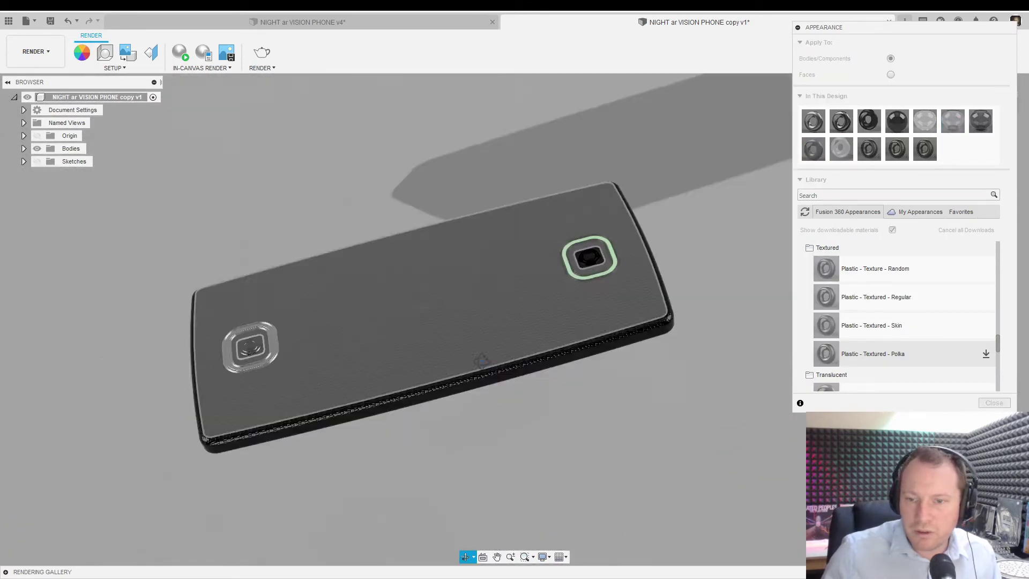
Inspect the textured plastic on the phone body up close and close the appearance settings.
scroll(452, 371, "up", 3)
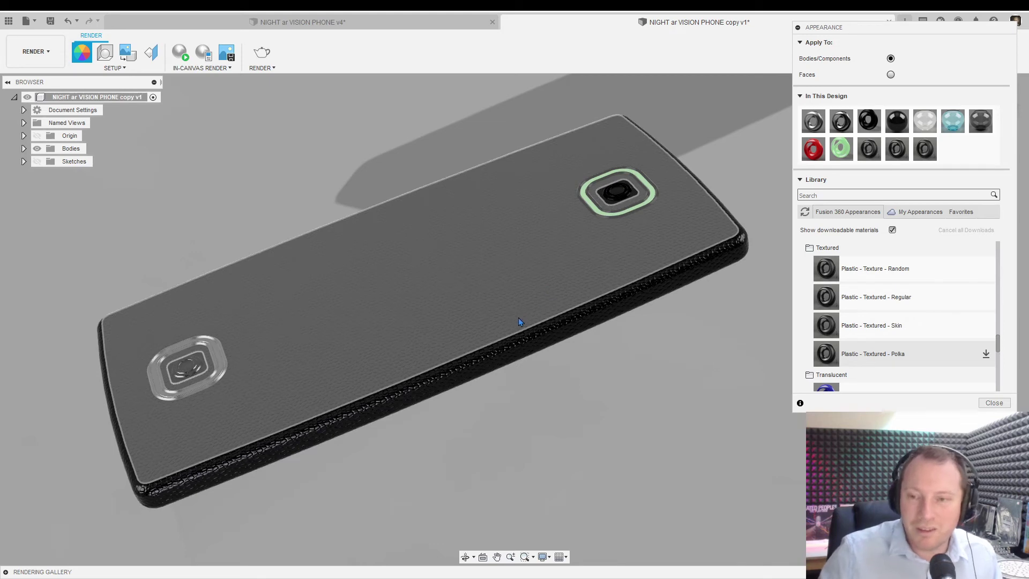
middle_click_drag(519, 321, 482, 310)
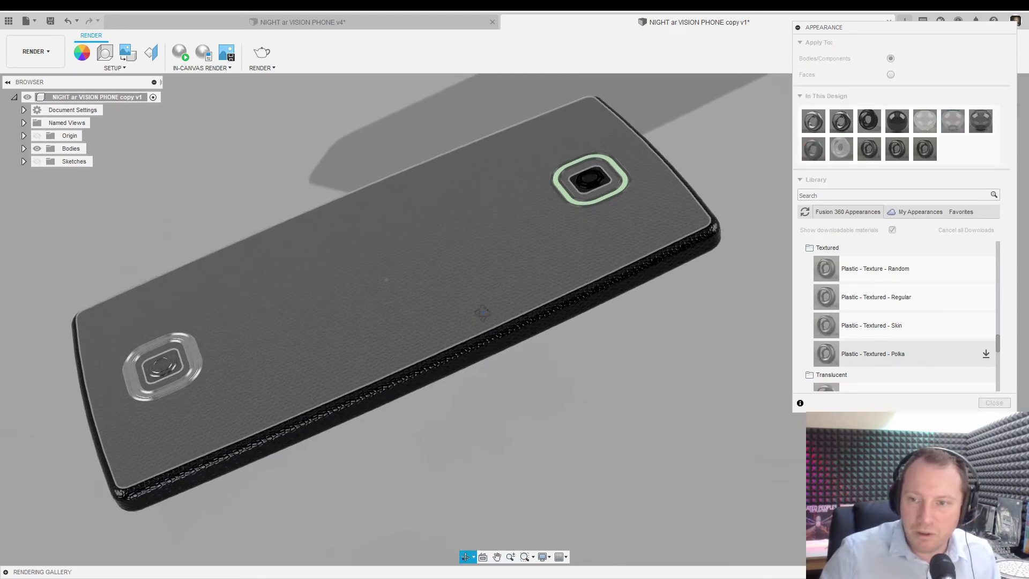
left_click(994, 402)
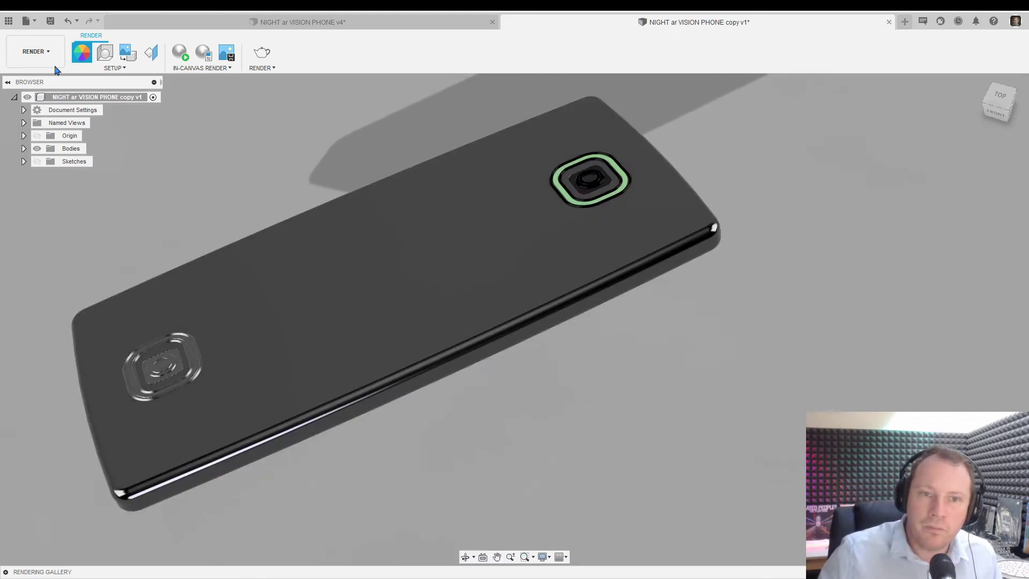
Open the scene settings and shift the environment position by 2 mm.
left_click(105, 54)
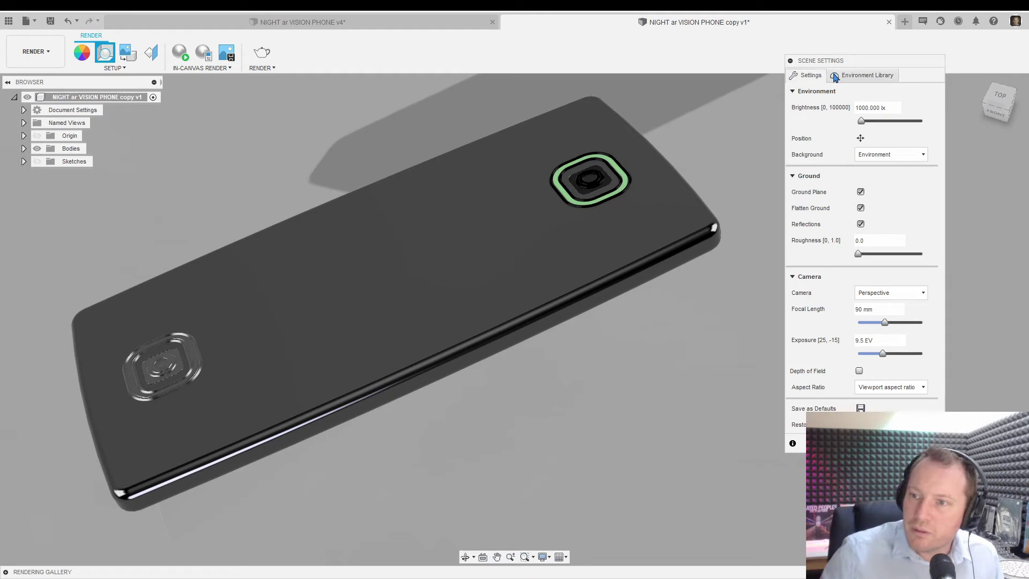
middle_click_drag(650, 181, 665, 209)
middle_click_drag(683, 221, 687, 227, "shift")
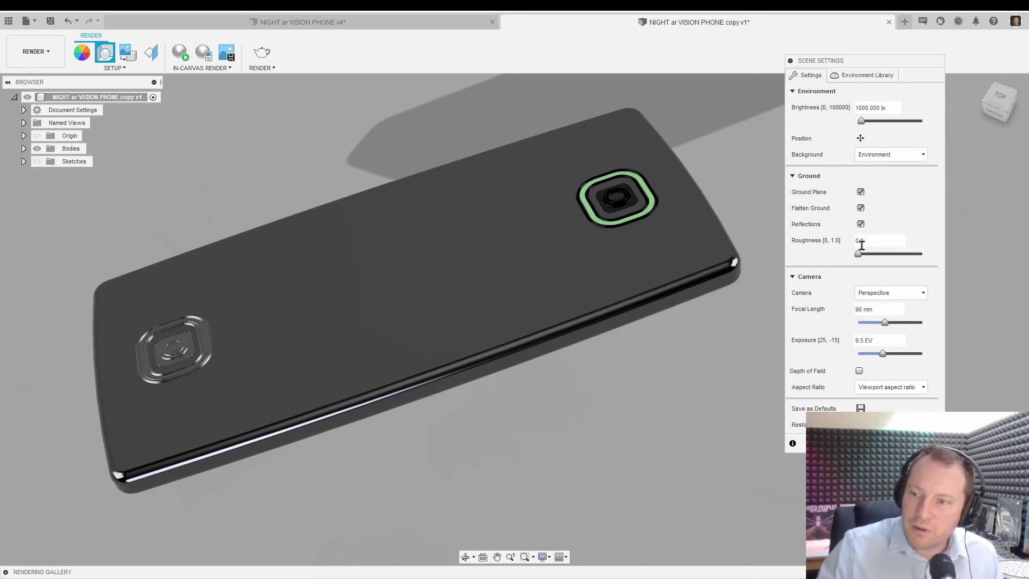
left_click(860, 138)
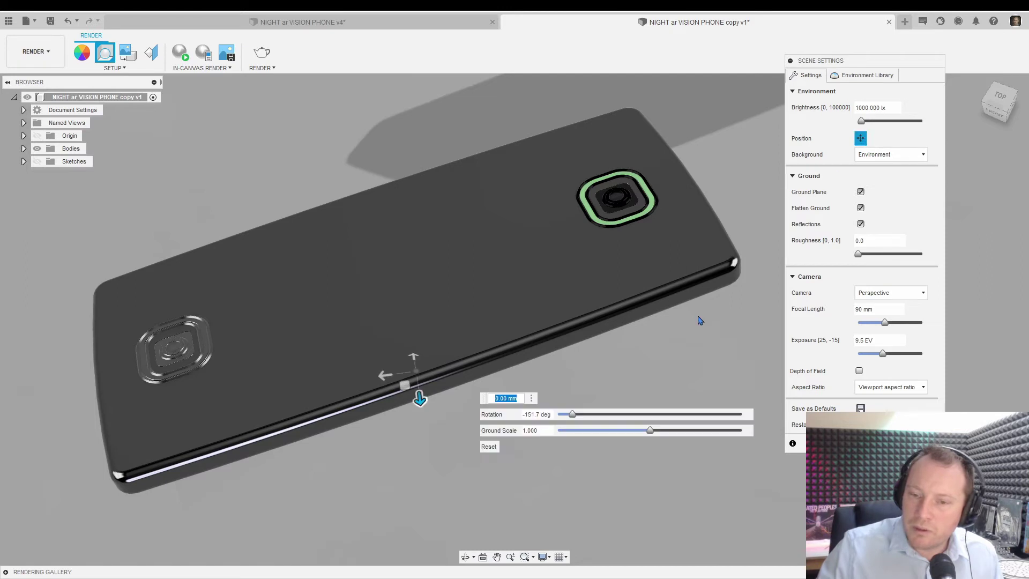
mouse_move(420, 398)
left_mouse_down()
mouse_move(424, 443)
mouse_move(421, 404)
left_mouse_up()
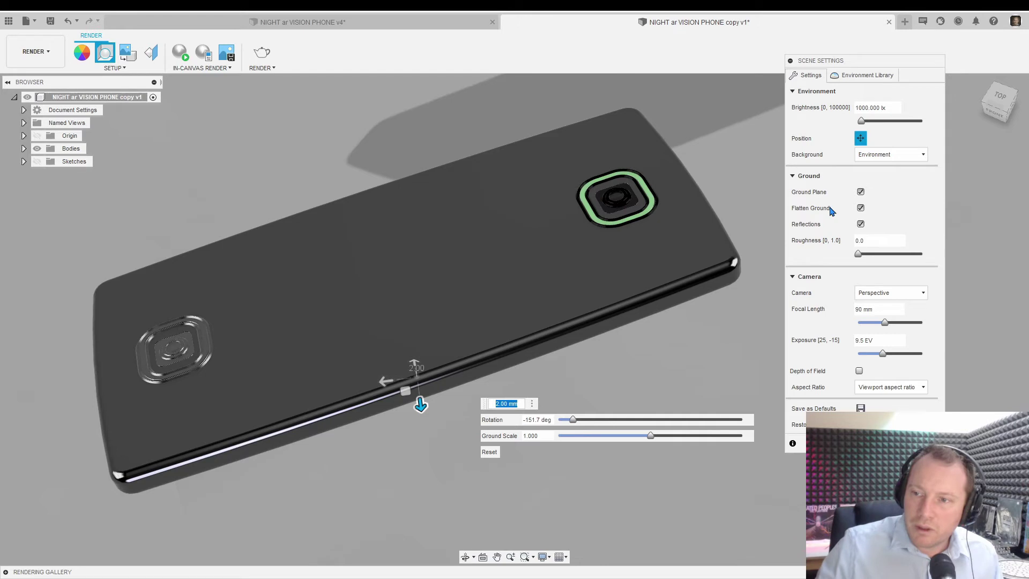
Finish positioning the environment and switch the scene background to Solid Color.
left_click(873, 155)
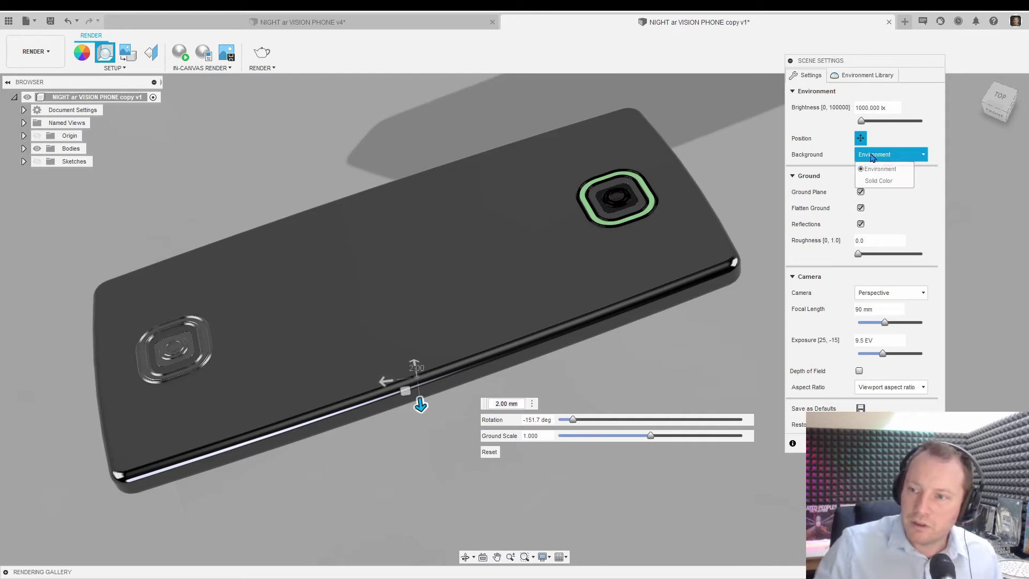
left_click(860, 138)
left_click(878, 154)
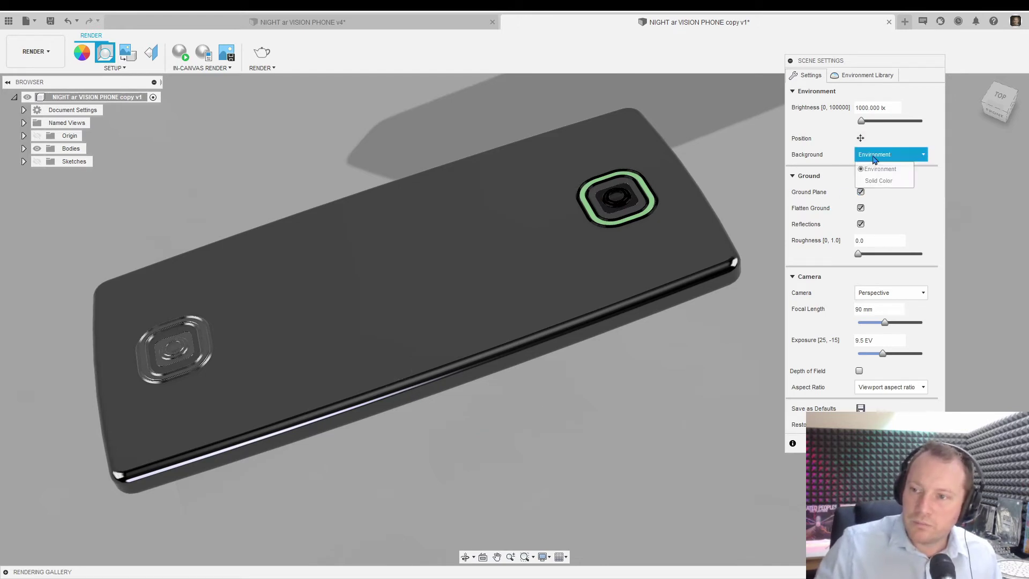
left_click(880, 181)
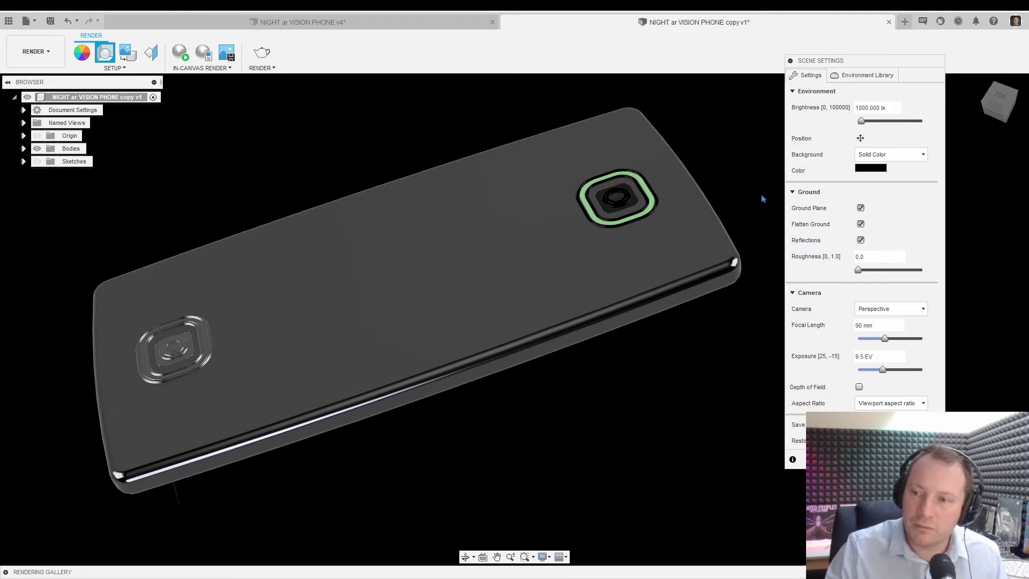
Try a white background color of 255, 255, 255, and return the background to black at 0, 0, 0.
left_click(868, 170)
left_click(774, 78)
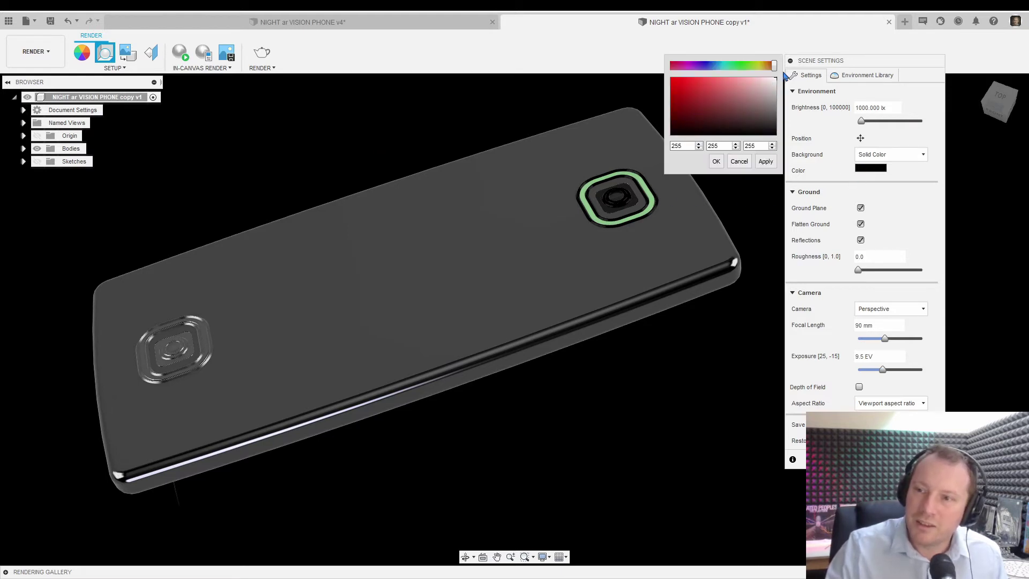
left_click(765, 161)
left_click(749, 134)
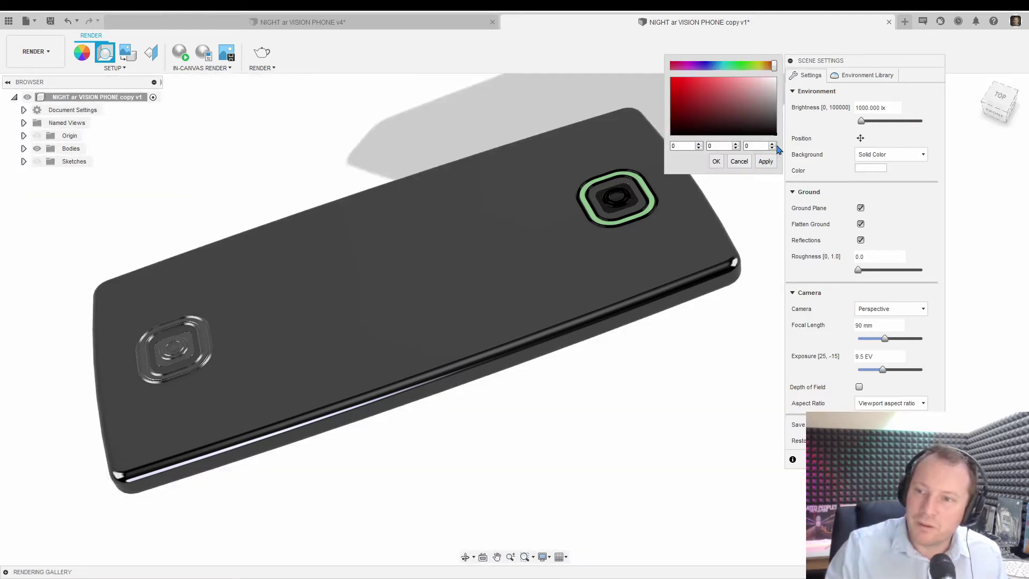
left_click(766, 161)
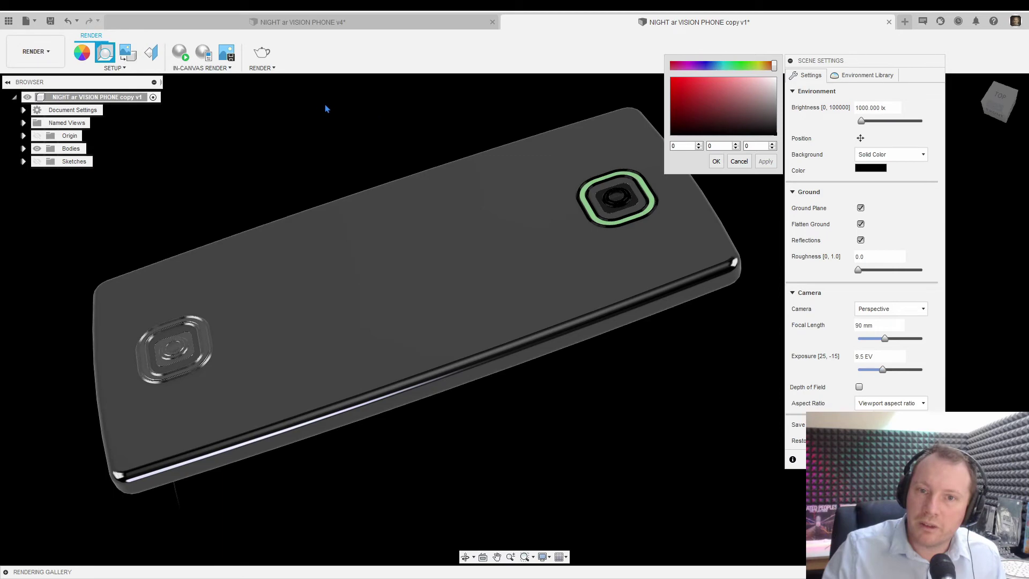
left_click(716, 162)
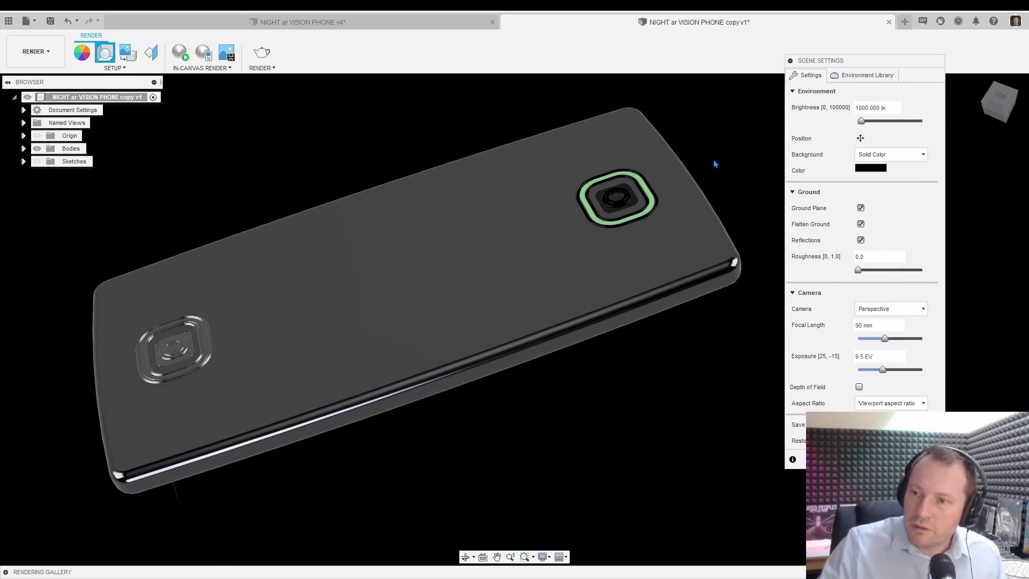
Set the environment brightness to 100 lx and examine the glowing ring around the camera up close.
left_click(864, 109)
key("Delete")
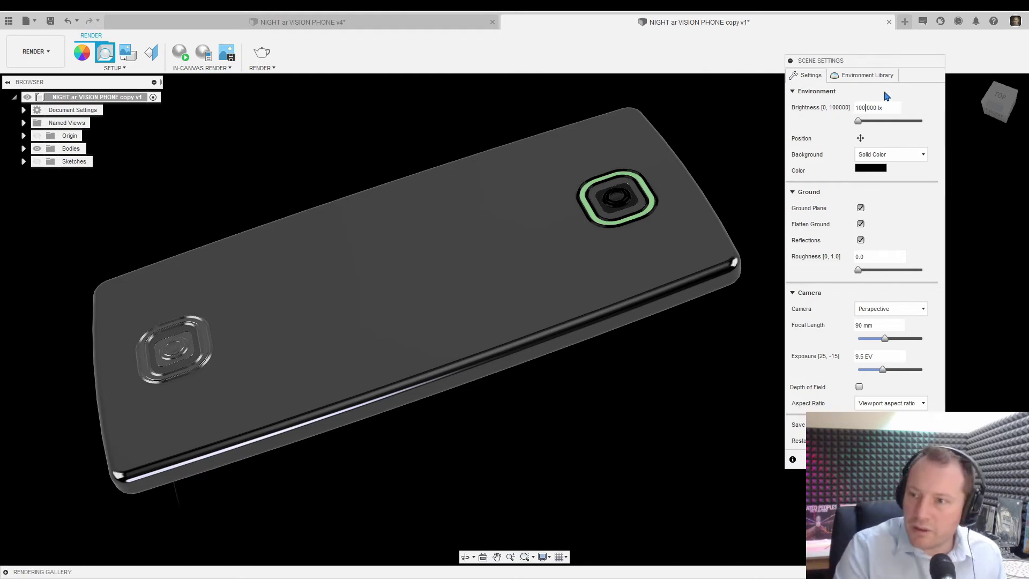
key("Return")
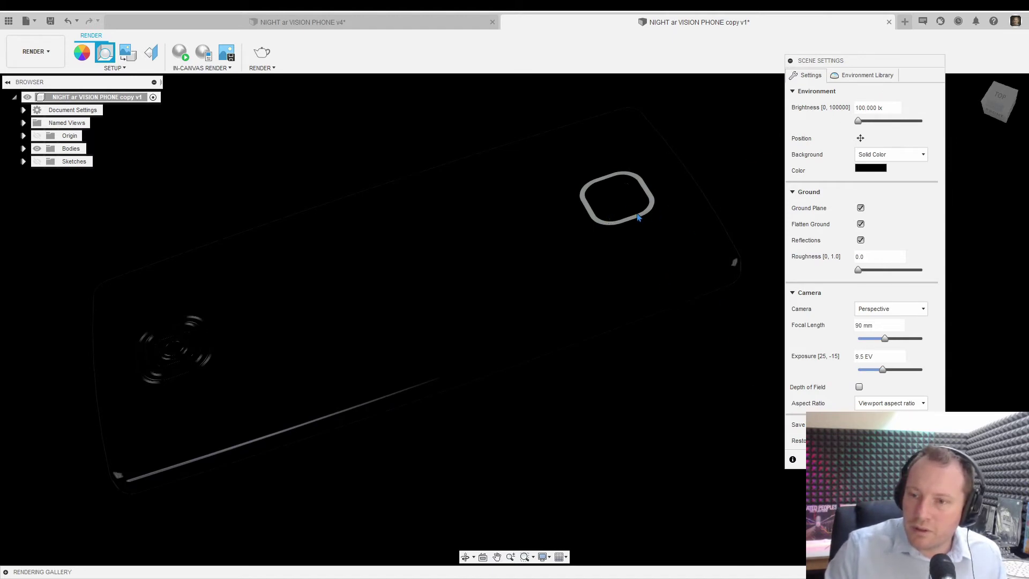
scroll(638, 217, "up", 5)
middle_click_drag(649, 199, 522, 257)
middle_click_drag(649, 384, 609, 395)
scroll(533, 355, "up", 3)
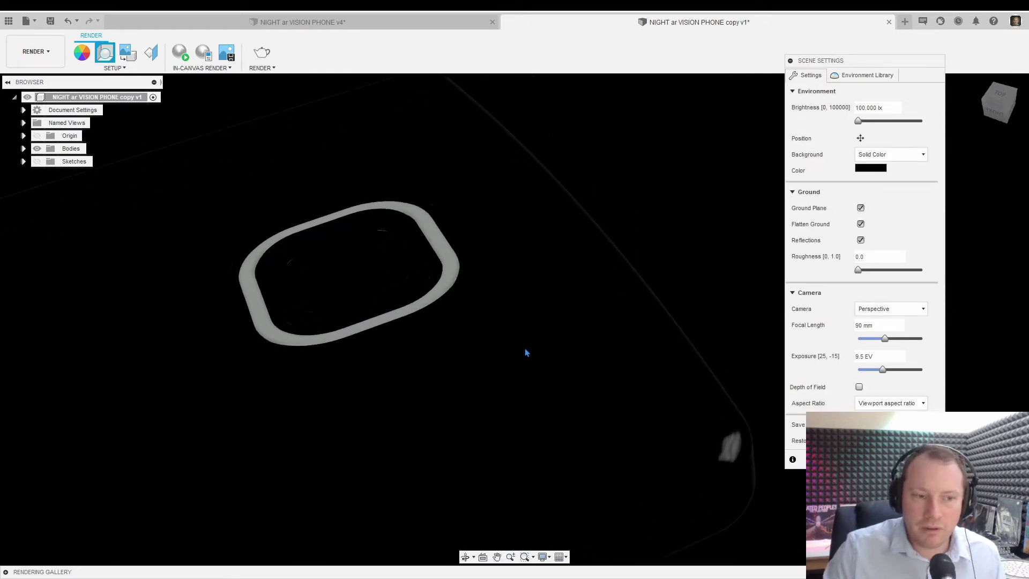
middle_click_drag(526, 349, 540, 351)
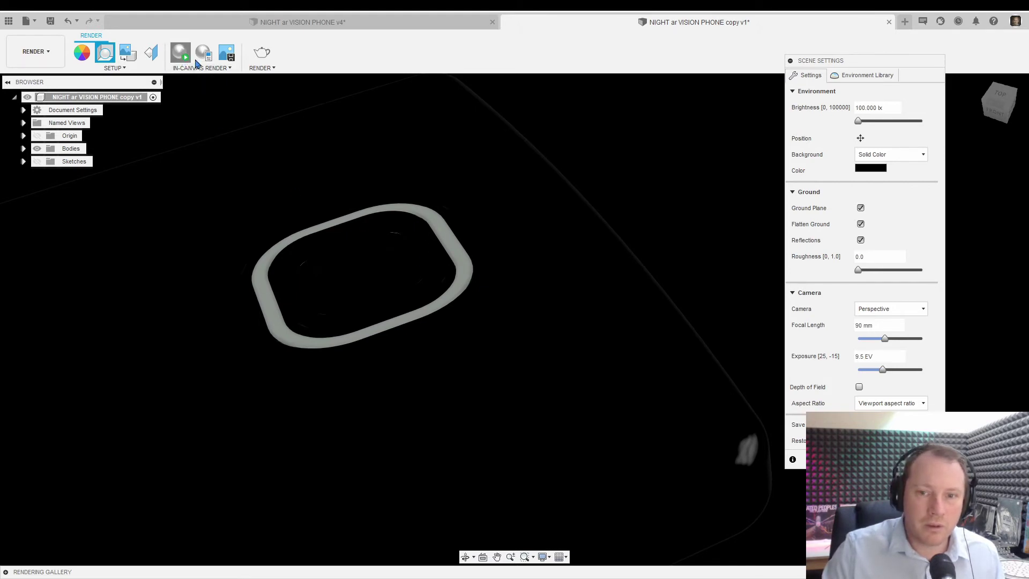
Try the Cool Light environment on the scene, and replace it with Photobooth.
left_click(196, 62)
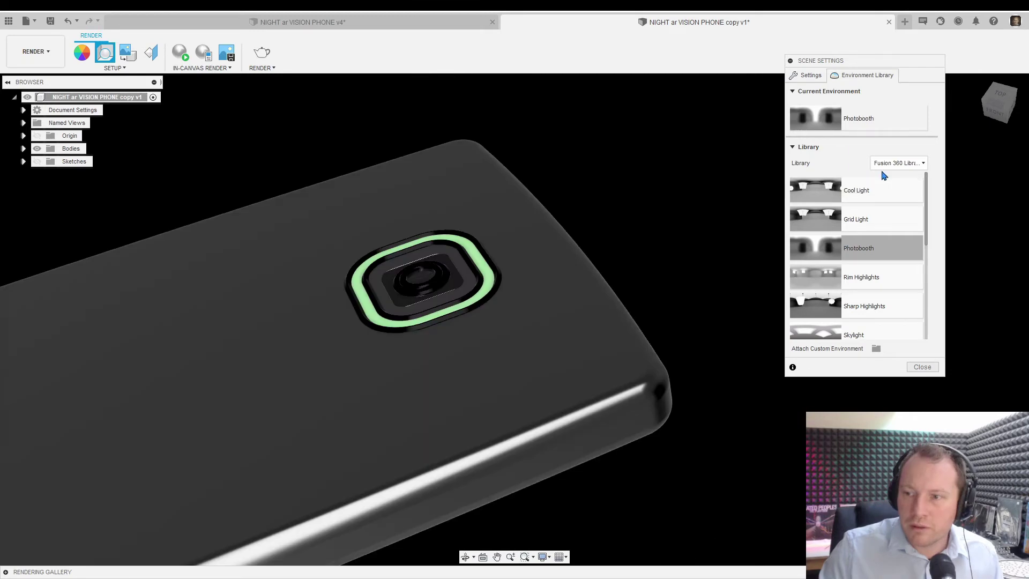
left_click(879, 188)
middle_click_drag(643, 232, 512, 253, "shift")
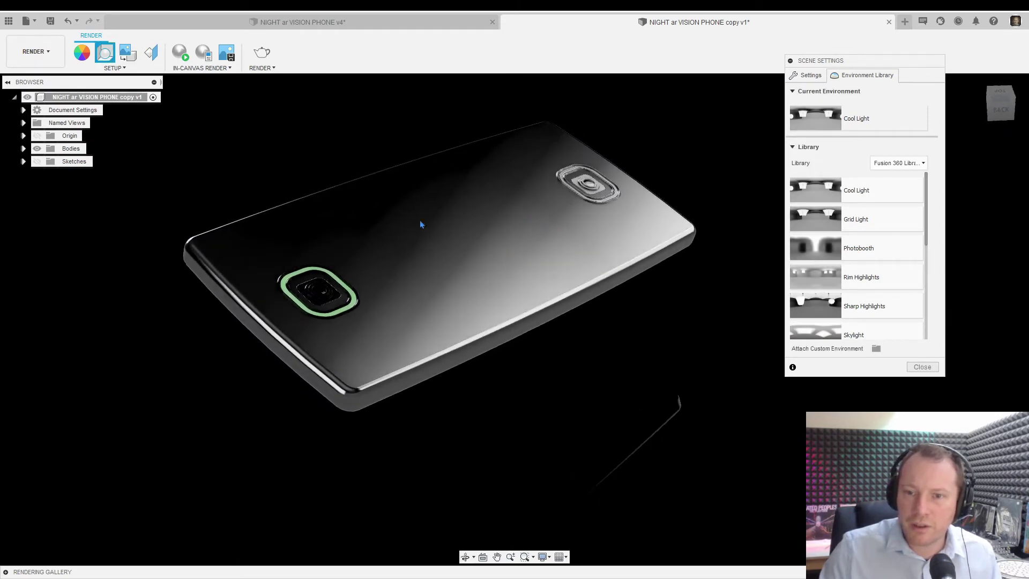
scroll(375, 260, "up", 2)
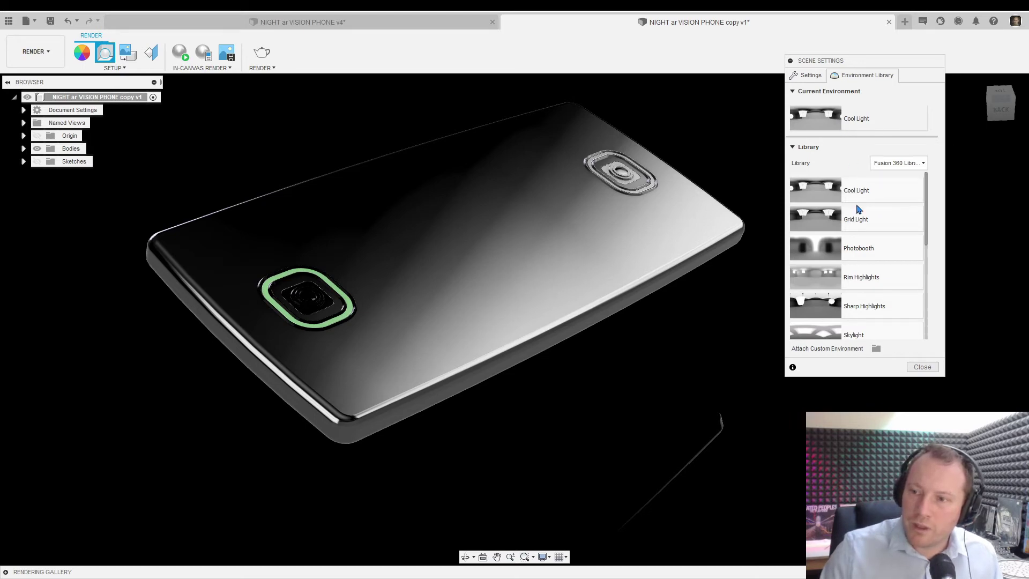
left_click_drag(791, 204, 743, 172)
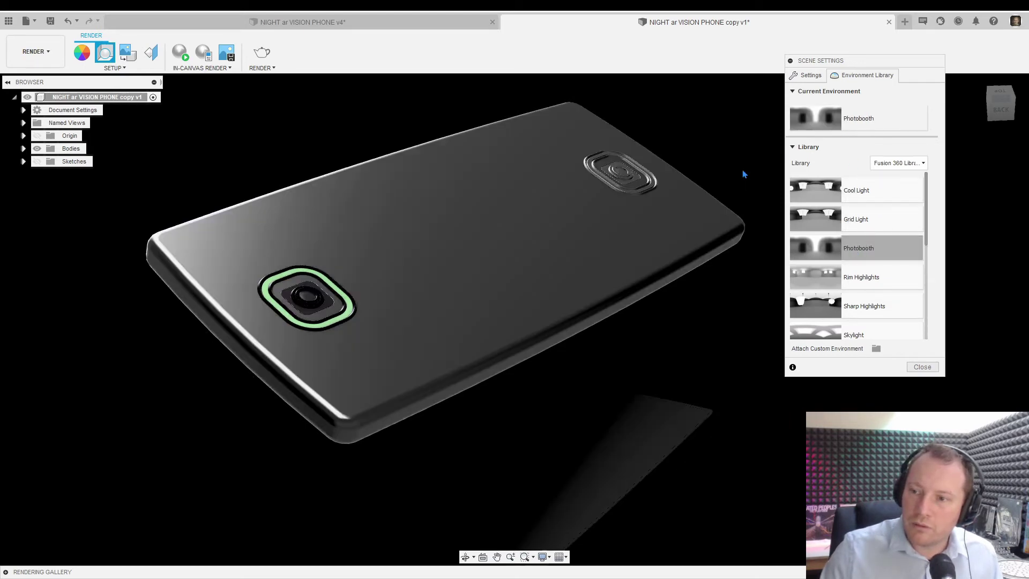
mouse_move(533, 264)
middle_mouse_down("shift")
mouse_move(496, 245)
mouse_move(522, 248)
mouse_move(538, 258)
mouse_move(482, 256)
mouse_move(482, 245)
mouse_move(514, 244)
mouse_move(517, 260)
mouse_move(598, 271)
mouse_move(509, 172)
mouse_move(498, 253)
mouse_move(548, 265)
middle_mouse_up("shift")
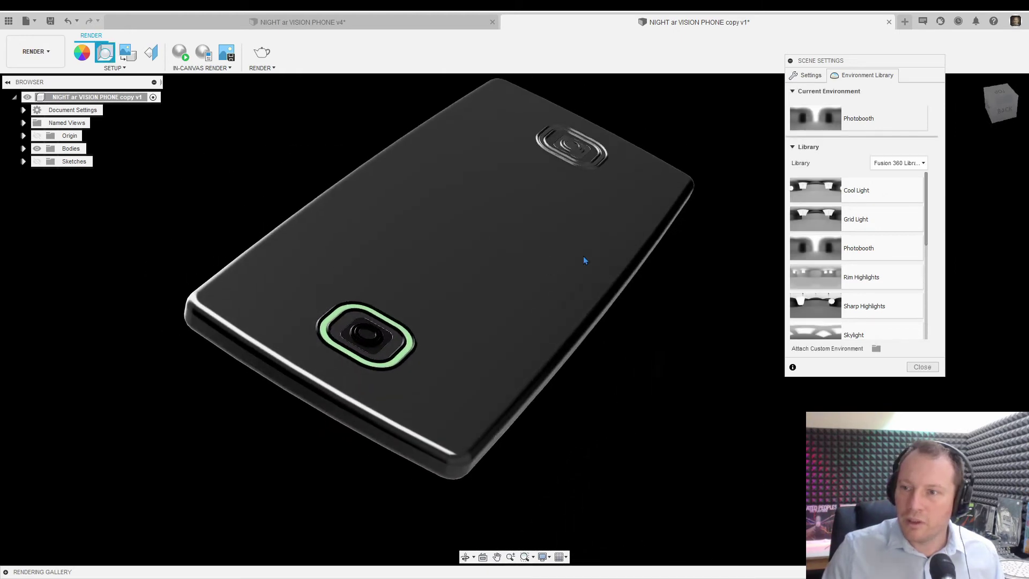
Set the Photobooth scene's brightness to 100 lx and check the phone from a lower angle.
left_click(810, 76)
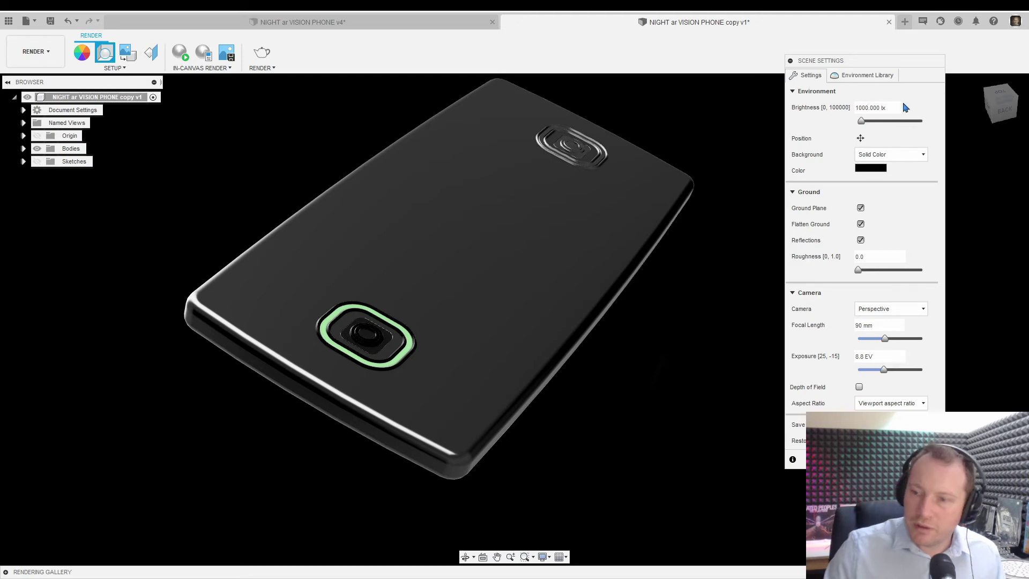
key("BackSpace")
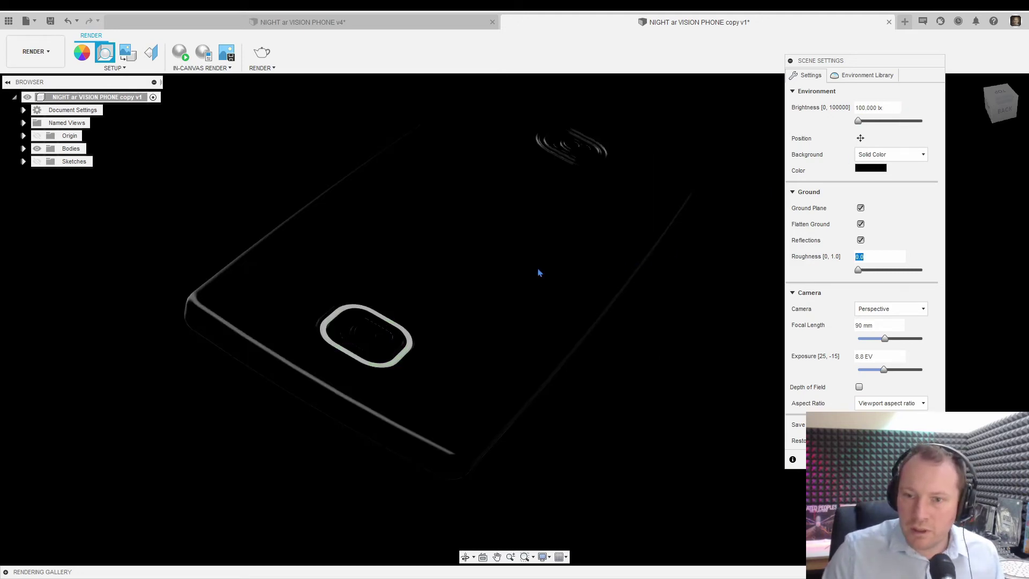
middle_click_drag(538, 273, 413, 253, "shift")
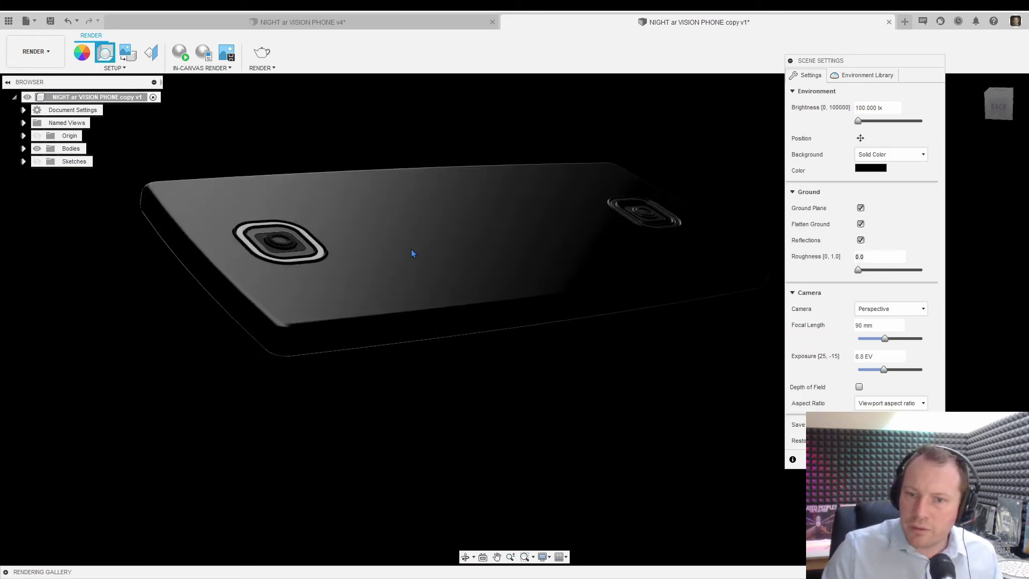
Rotate the environment to about -29.3 degrees, check the lighting on the phone and finish positioning it.
left_click(860, 139)
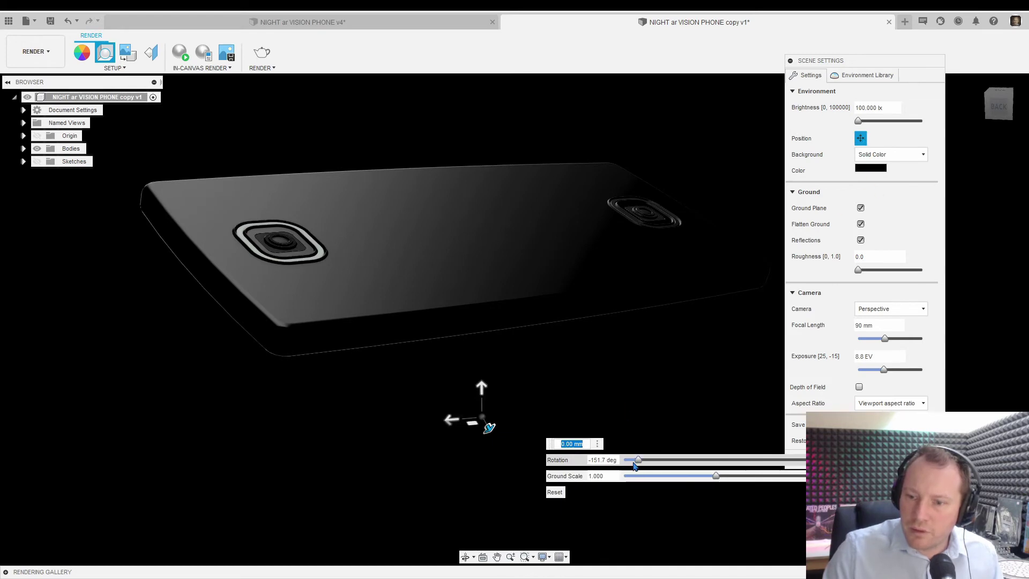
left_click_drag(640, 461, 701, 460)
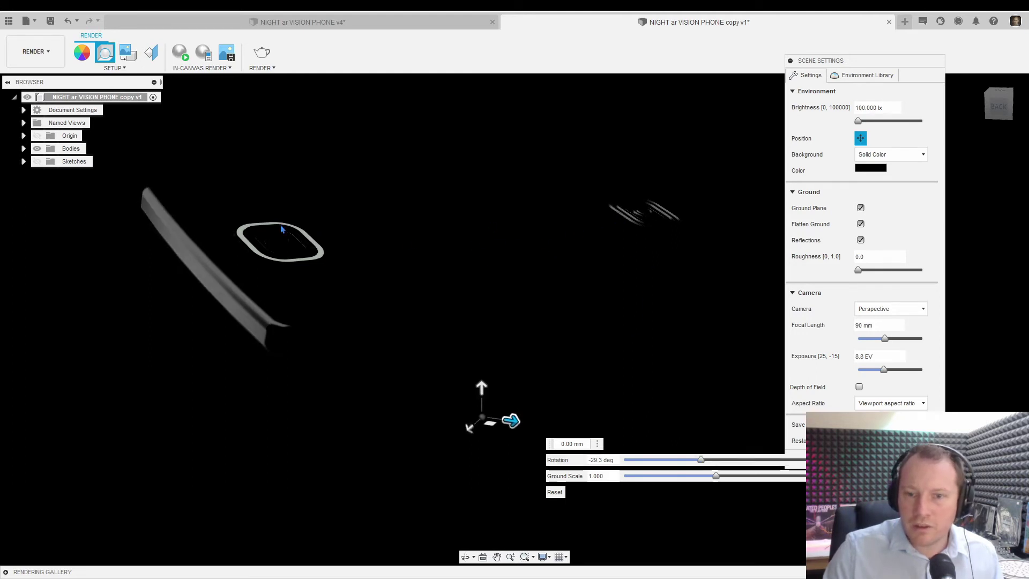
middle_click_drag(661, 239, 639, 234, "shift")
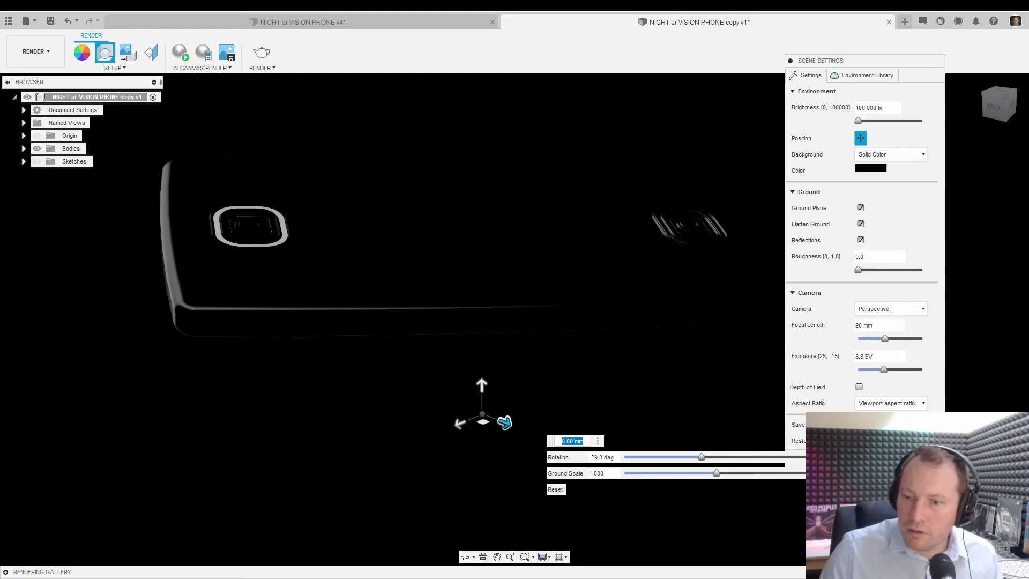
left_click(860, 142)
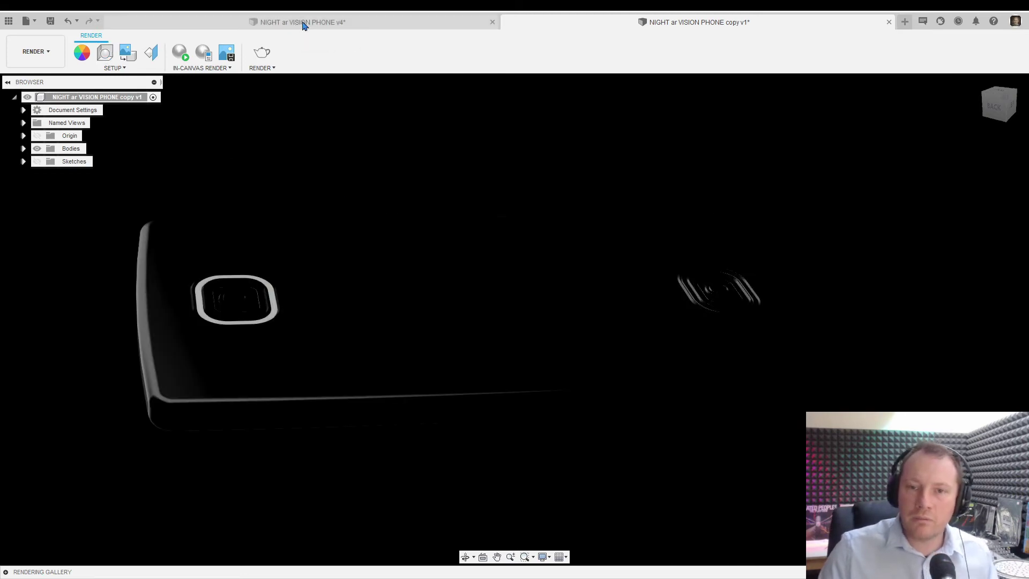
Switch to the NIGHT ar VISION PHONE v4 design and inspect its lettering and thin edge strip up close.
left_click(303, 23)
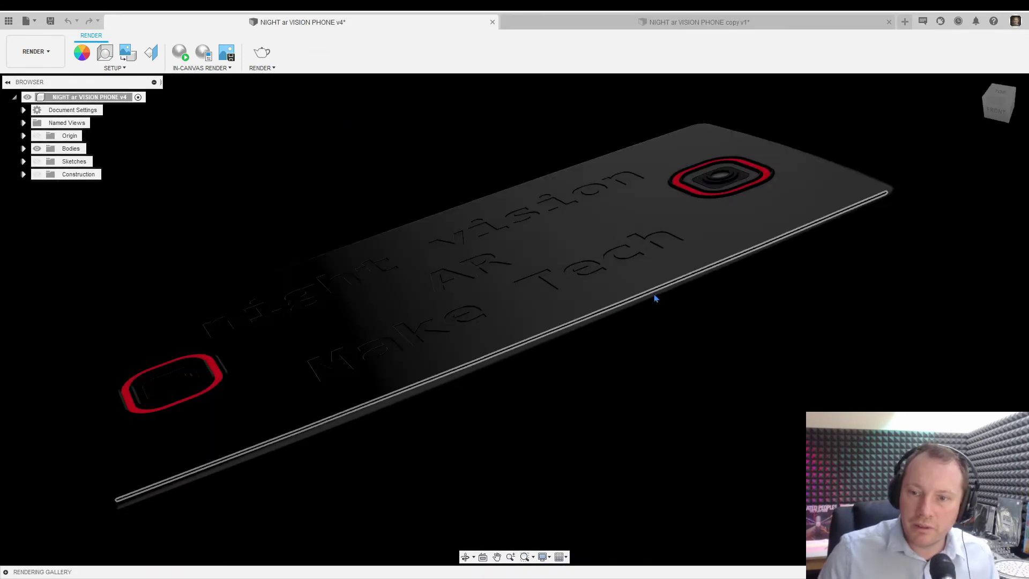
mouse_move(644, 318)
middle_mouse_down("shift")
mouse_move(652, 301)
mouse_move(655, 339)
mouse_move(654, 320)
middle_mouse_up("shift")
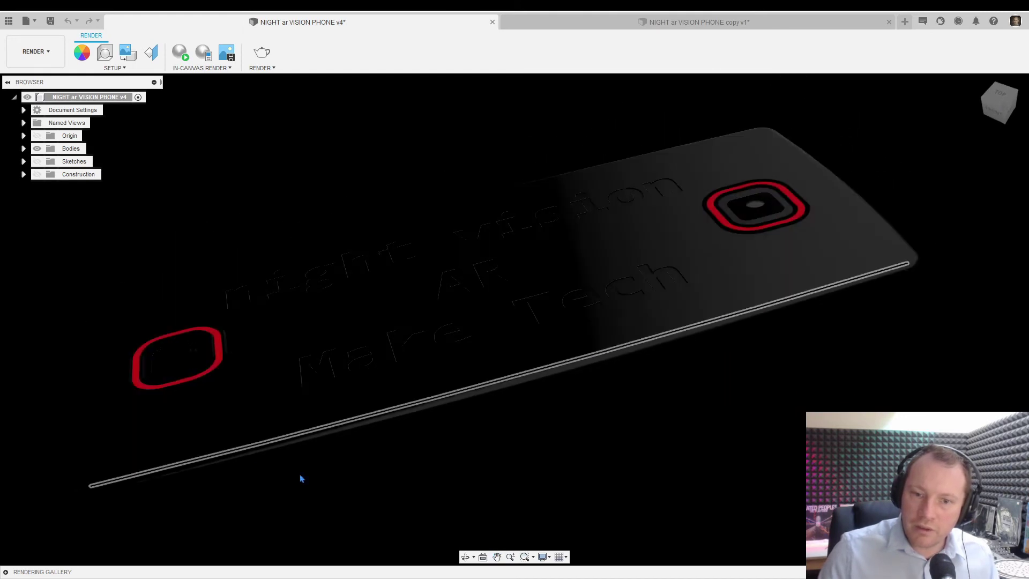
scroll(514, 443, "up", 1)
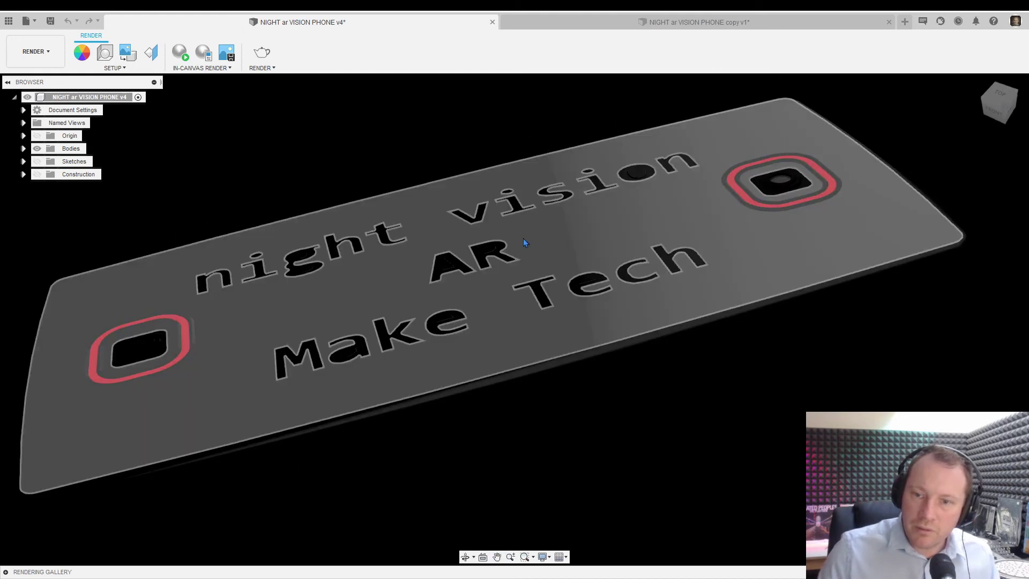
scroll(270, 380, "up", 10)
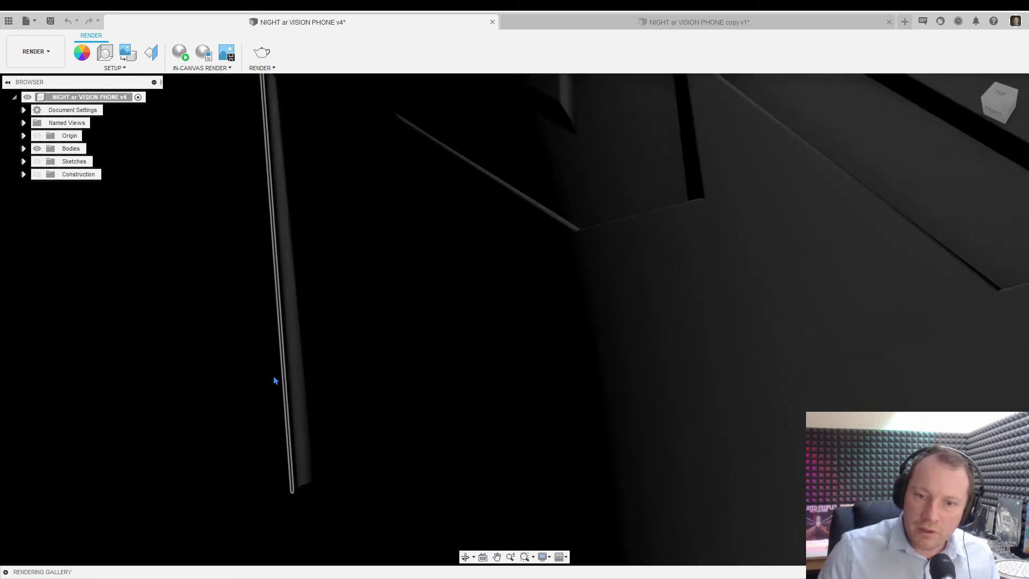
middle_click_drag(274, 380, 301, 333, "shift")
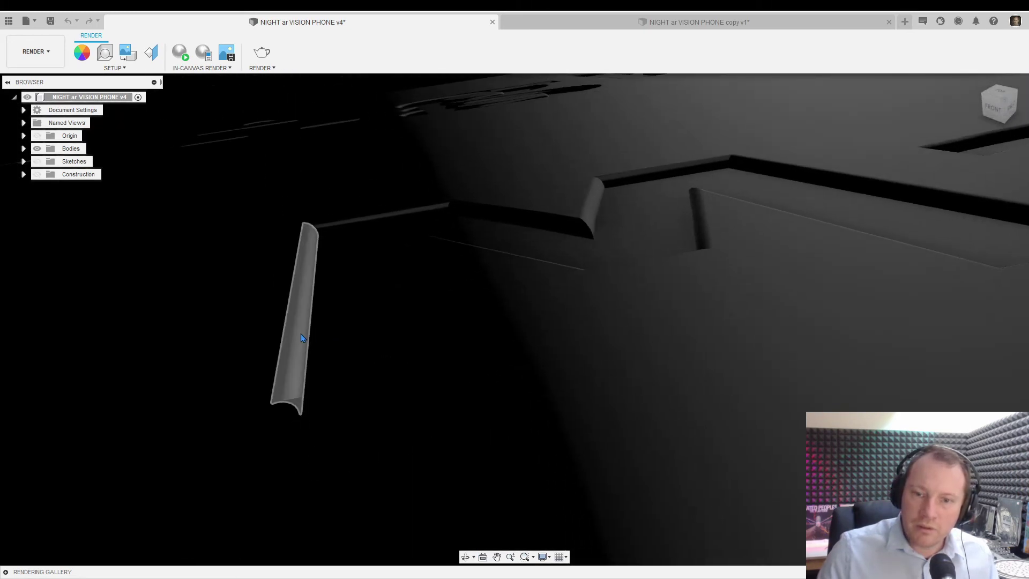
Inspect the edge faces of the letter M in "Make" up close, selecting its slanted side face.
left_click(300, 336)
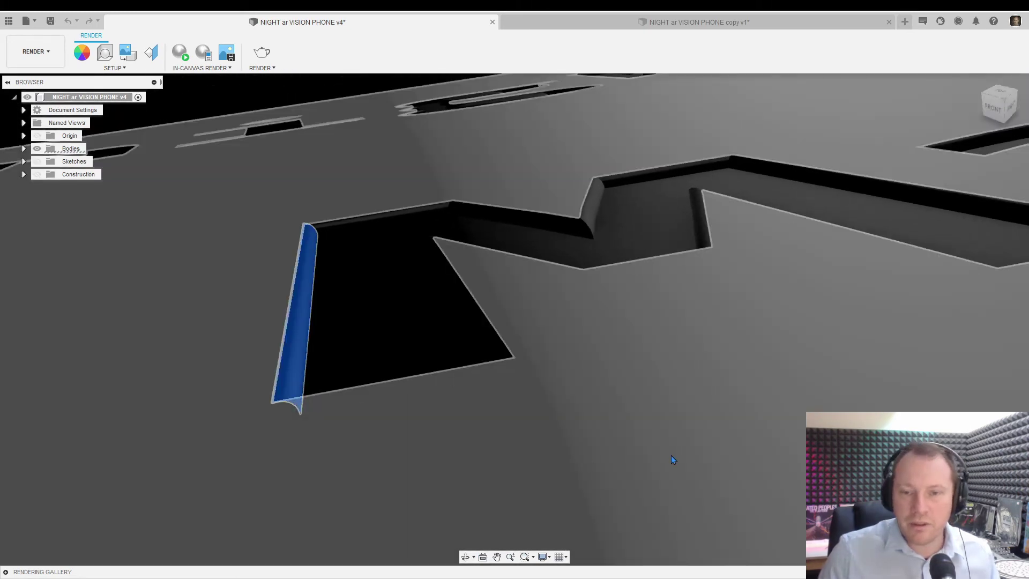
scroll(543, 425, "down", 6)
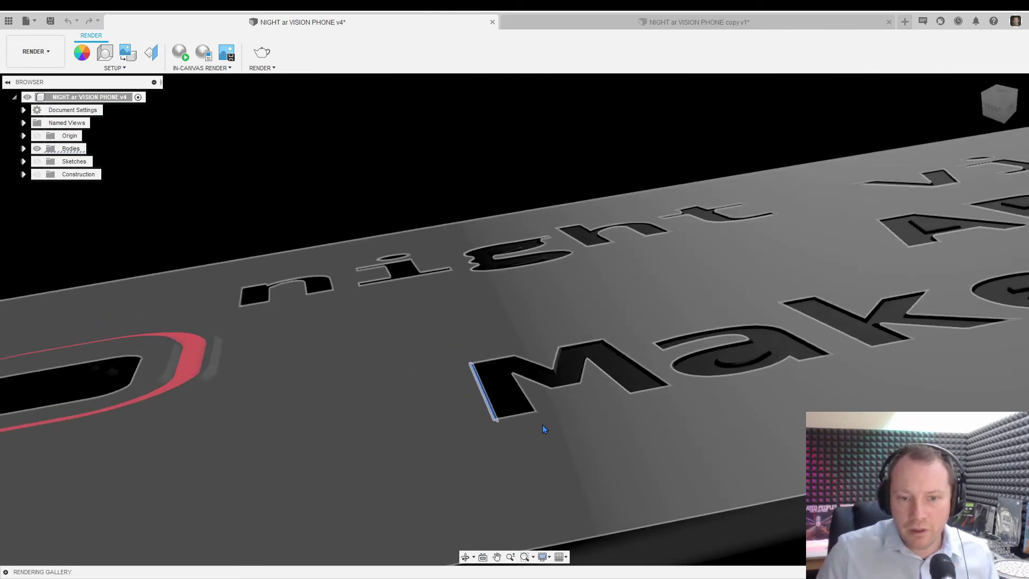
scroll(540, 424, "down", 2)
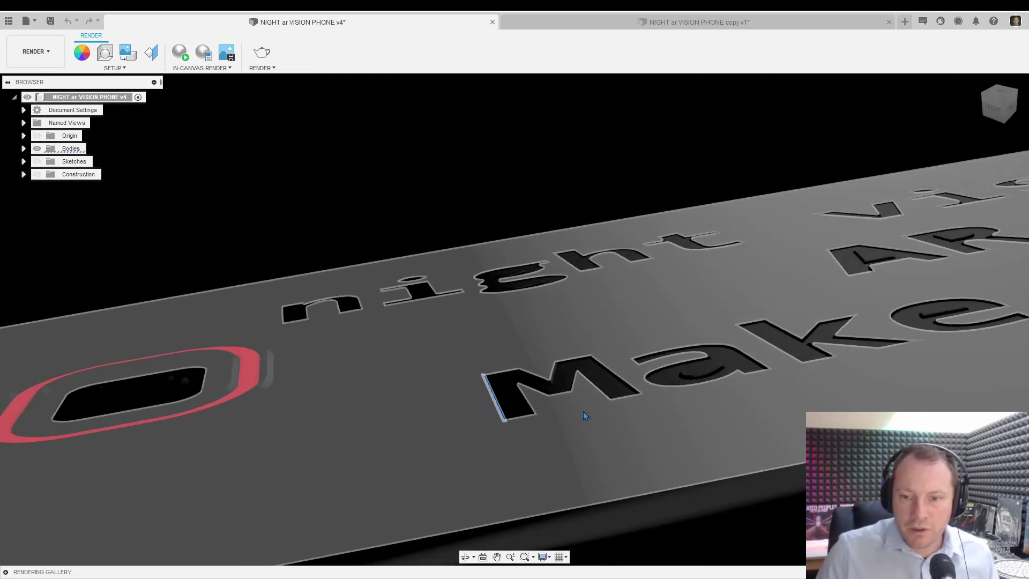
middle_click_drag(594, 412, 573, 371, "shift")
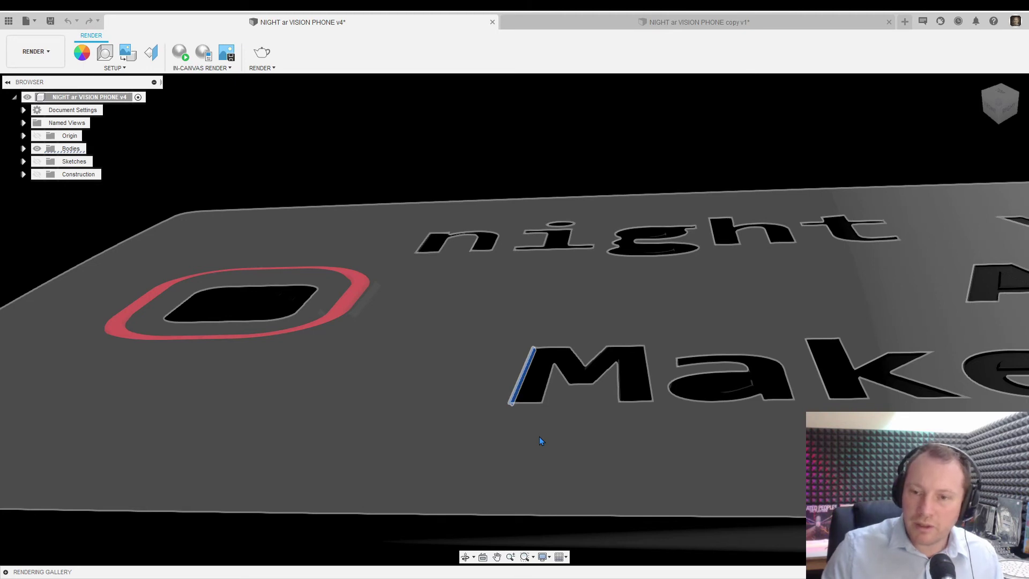
scroll(528, 384, "up", 2)
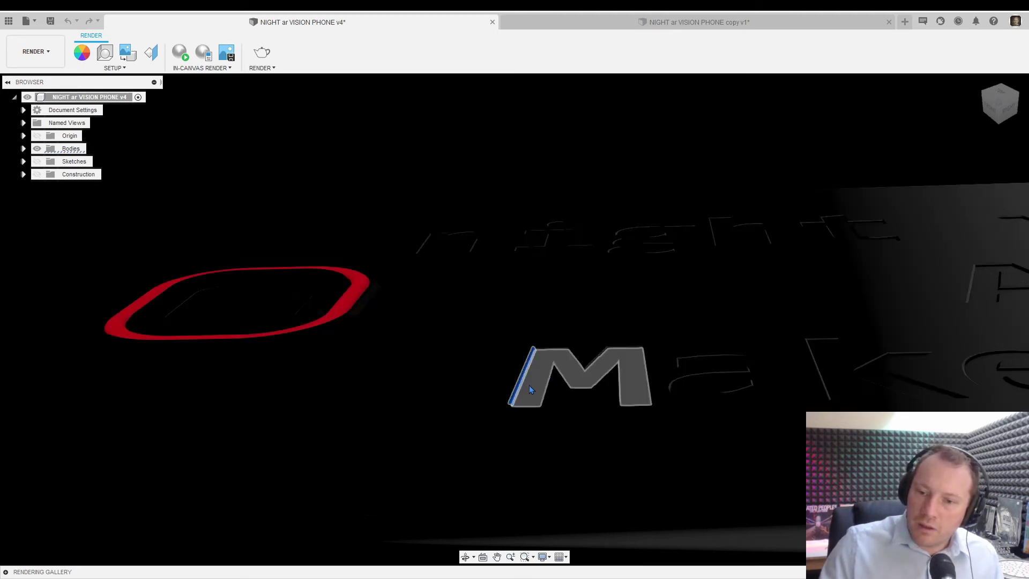
scroll(529, 392, "up", 1)
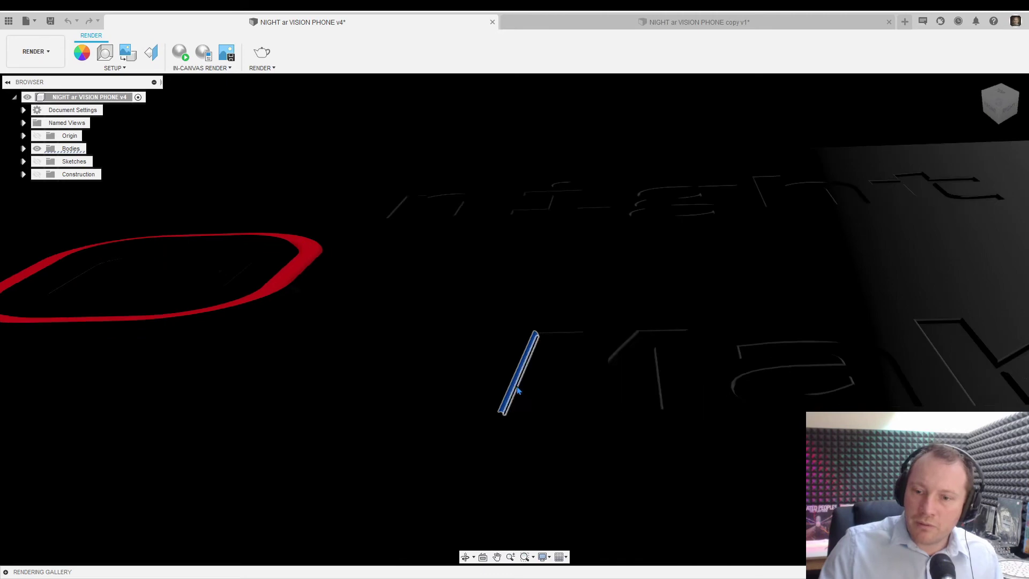
scroll(526, 396, "up", 1)
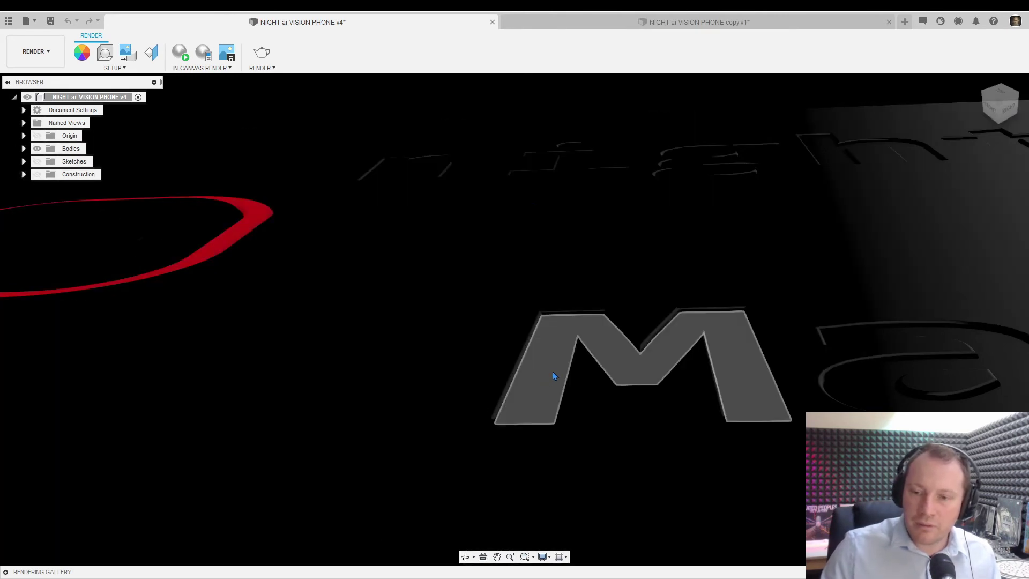
left_click(515, 369)
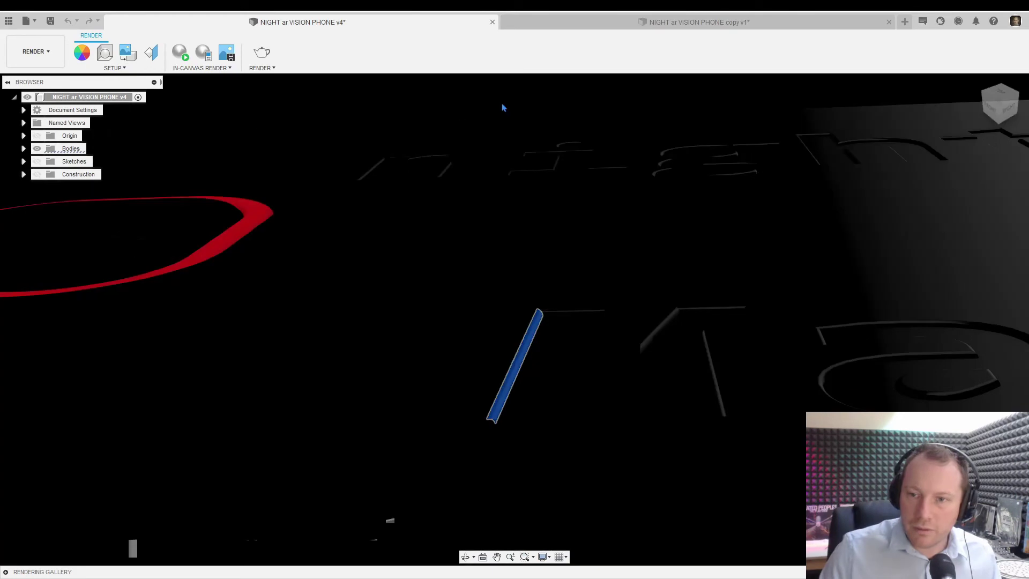
left_click(503, 104)
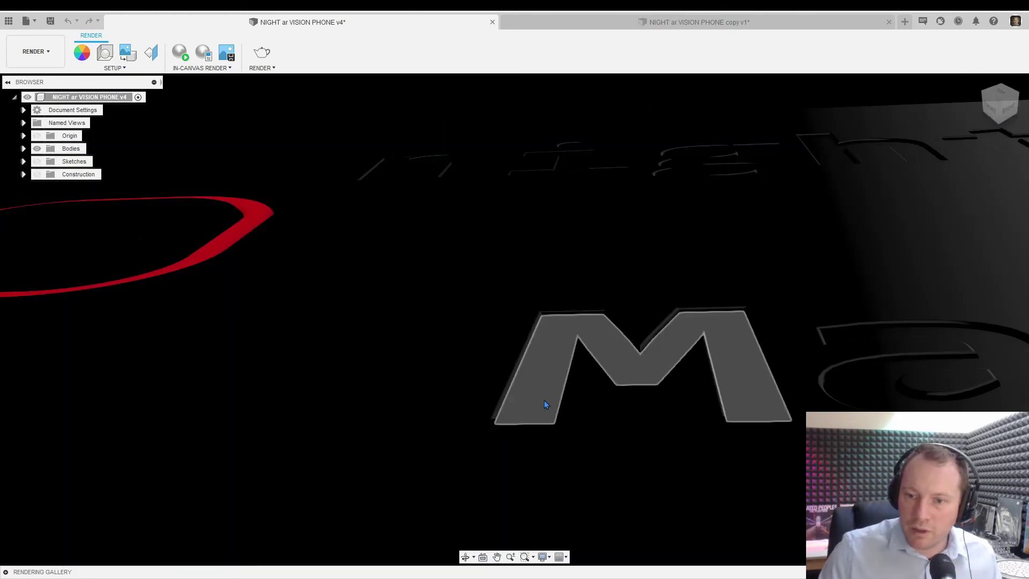
Inspect the whole engraved back of the phone and the red ring and rounded cylinder above it.
scroll(545, 400, "down", 5)
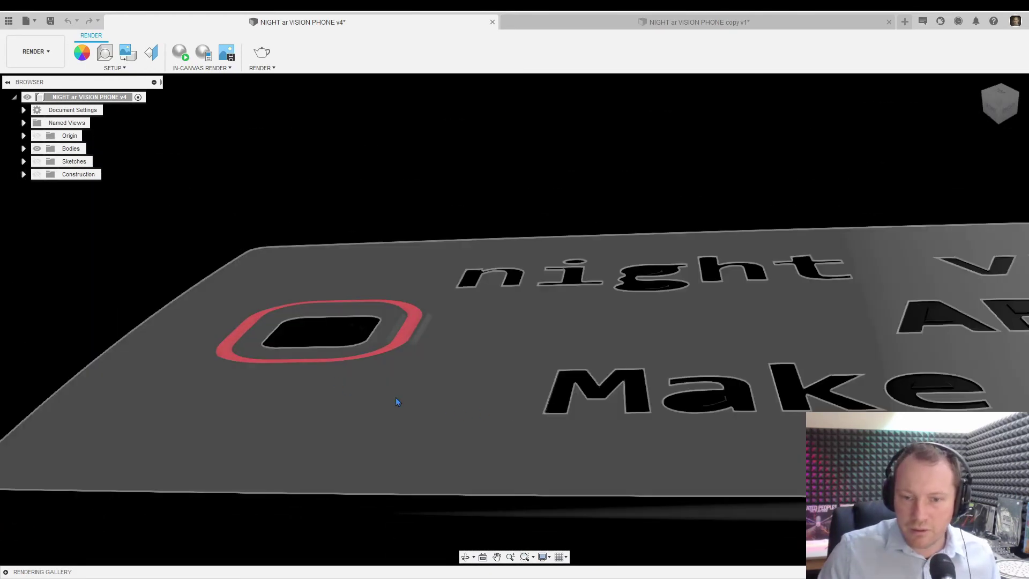
scroll(397, 401, "down", 5)
middle_click_drag(558, 416, 517, 371, "shift")
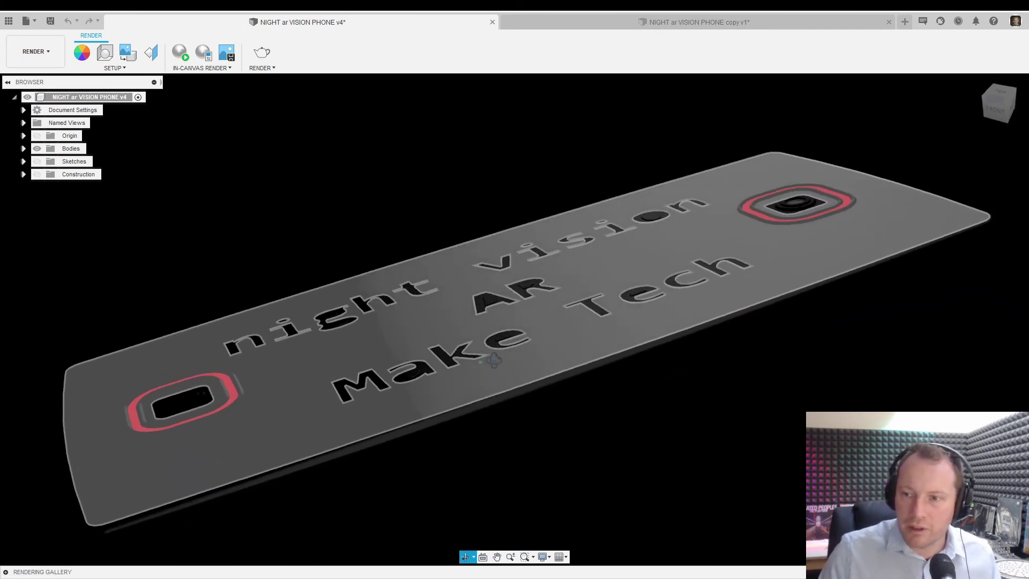
scroll(375, 410, "up", 1)
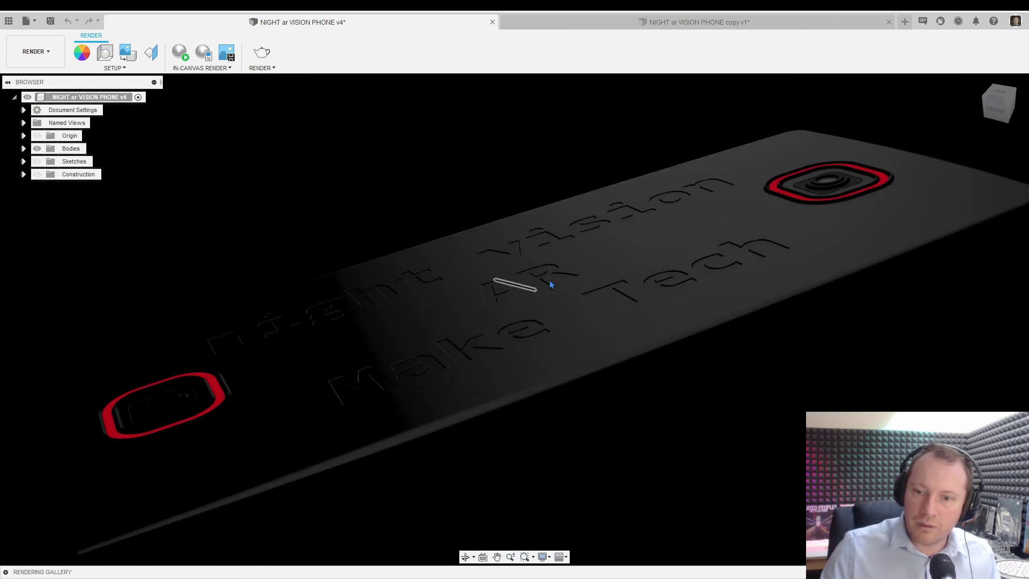
scroll(466, 348, "up", 5)
scroll(475, 349, "down", 3)
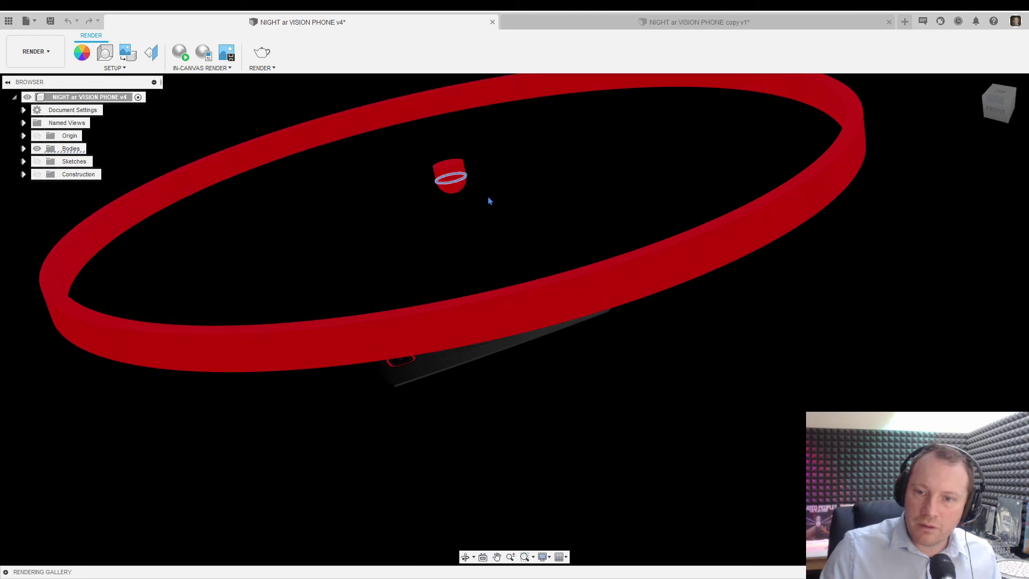
scroll(509, 250, "up", 4)
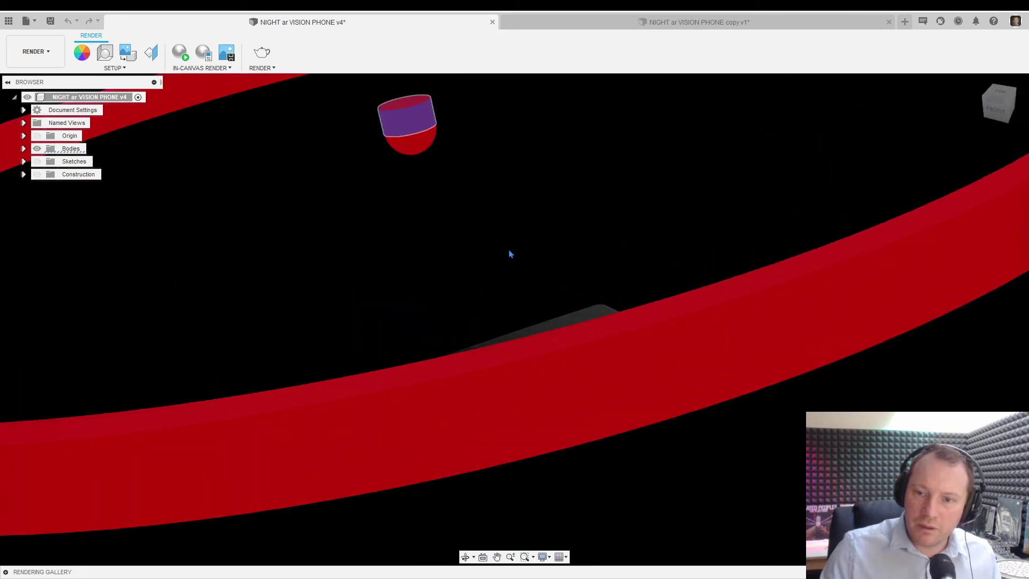
Switch to the NIGHT ar VISION PHONE copy v1 design, enter the Design workspace and advance its history through the text emboss.
left_click(535, 22)
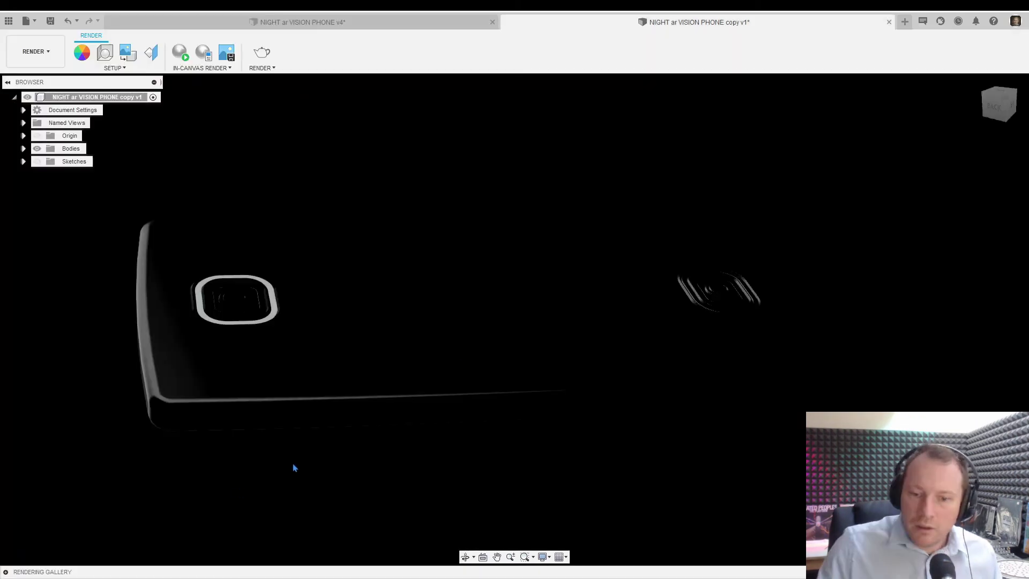
left_click(36, 51)
left_click(33, 77)
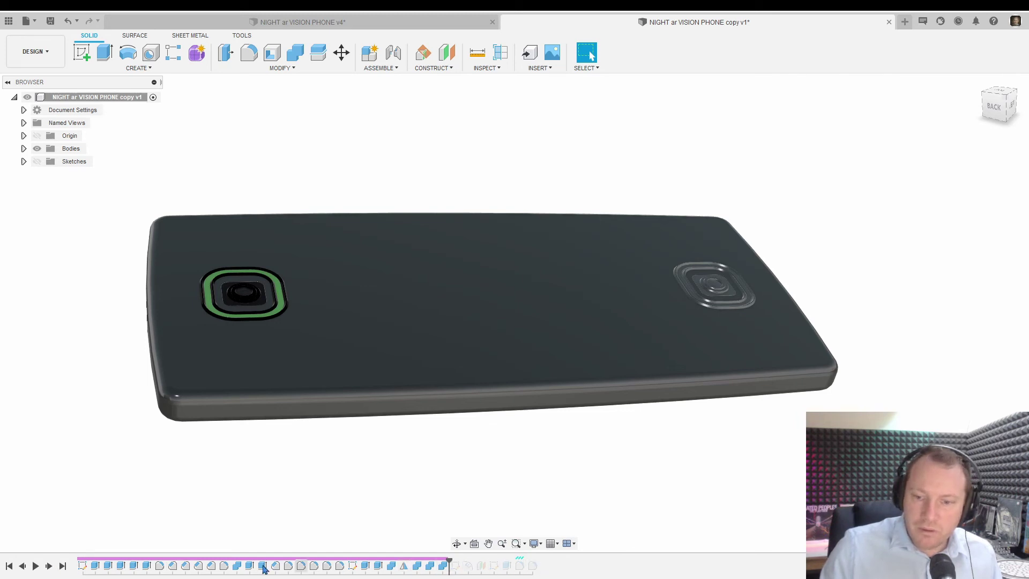
left_click(49, 566)
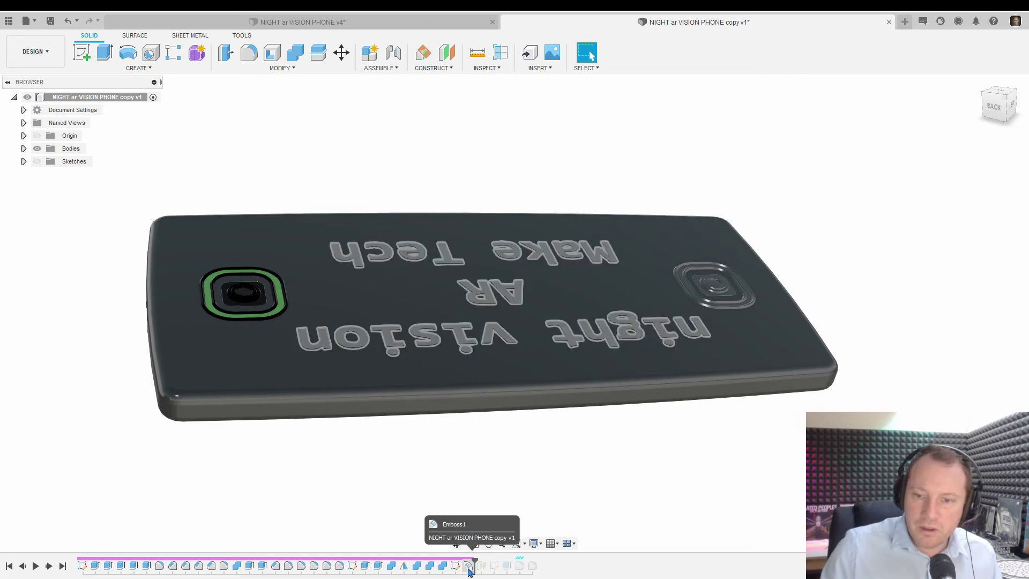
middle_click_drag(319, 376, 462, 420, "shift")
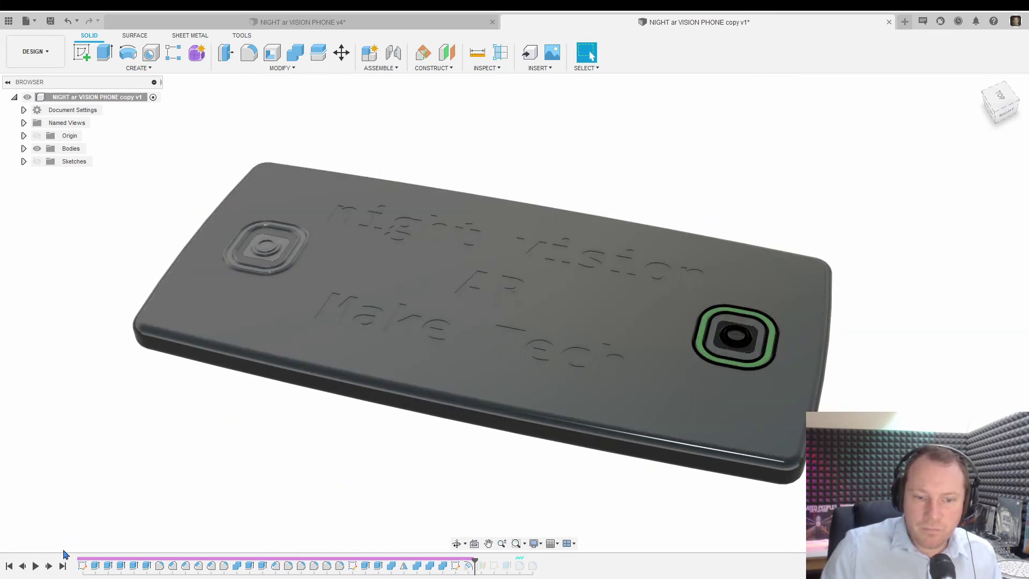
Advance the design history to its end, through the construction plane, the ring and cylinder extrusion, and the cylinder's edge rounding.
left_click(49, 566)
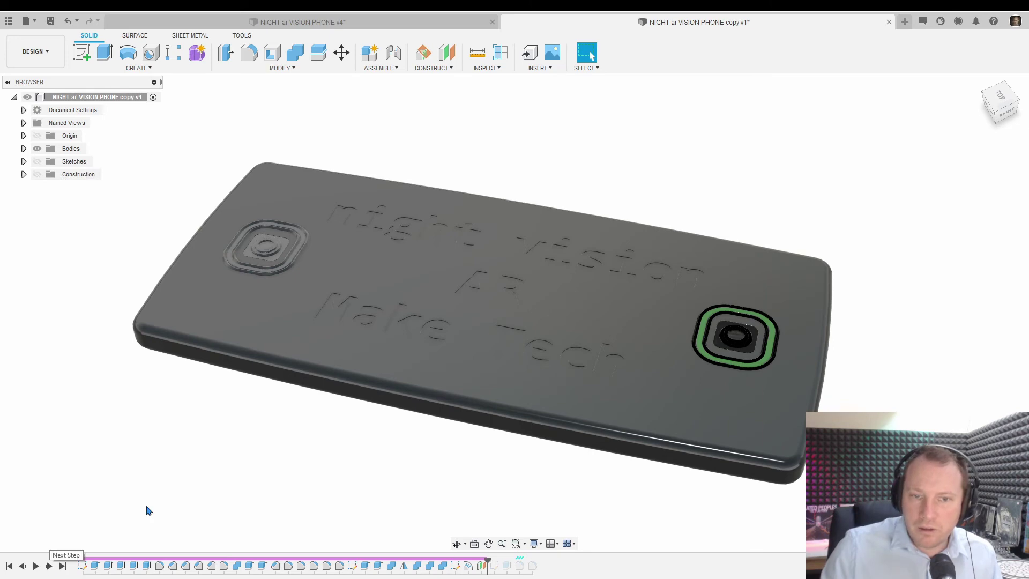
scroll(395, 373, "down", 5)
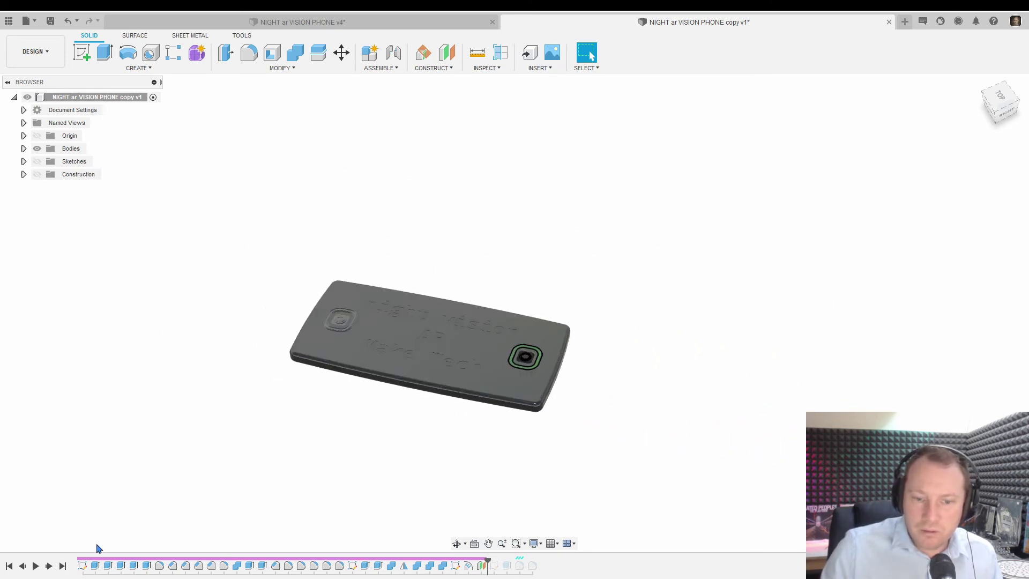
left_click(48, 569)
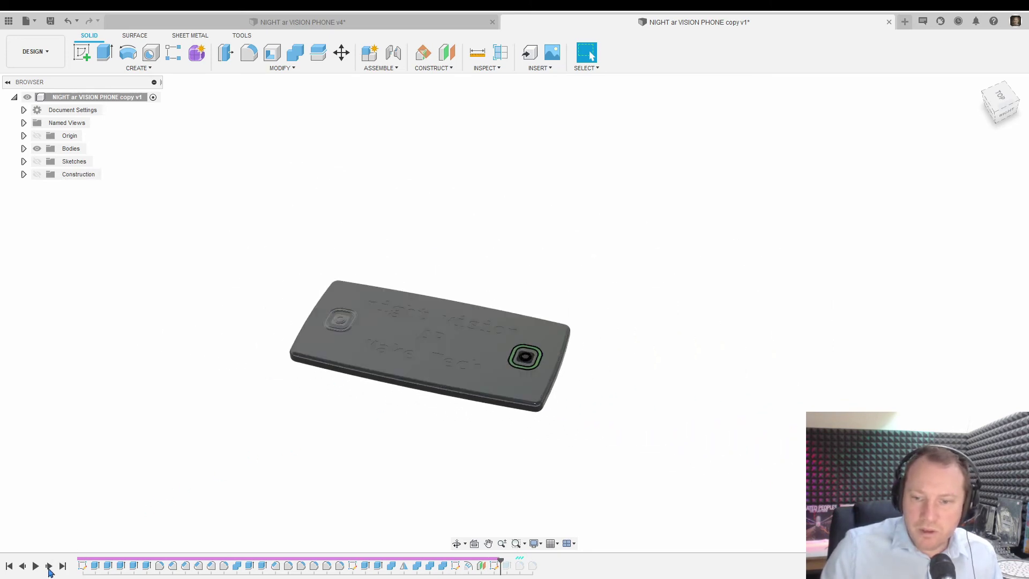
left_click(49, 567)
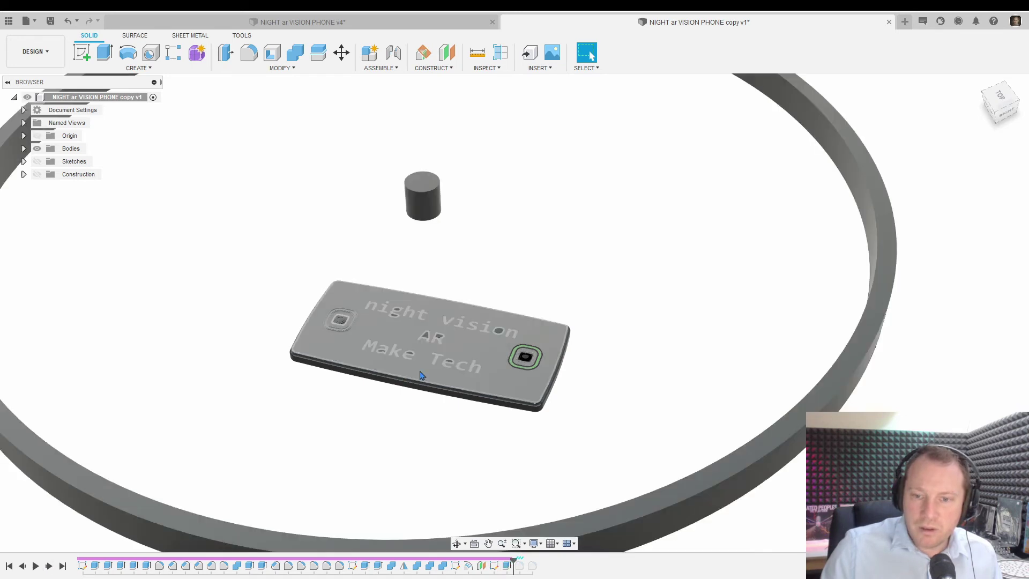
key("F6")
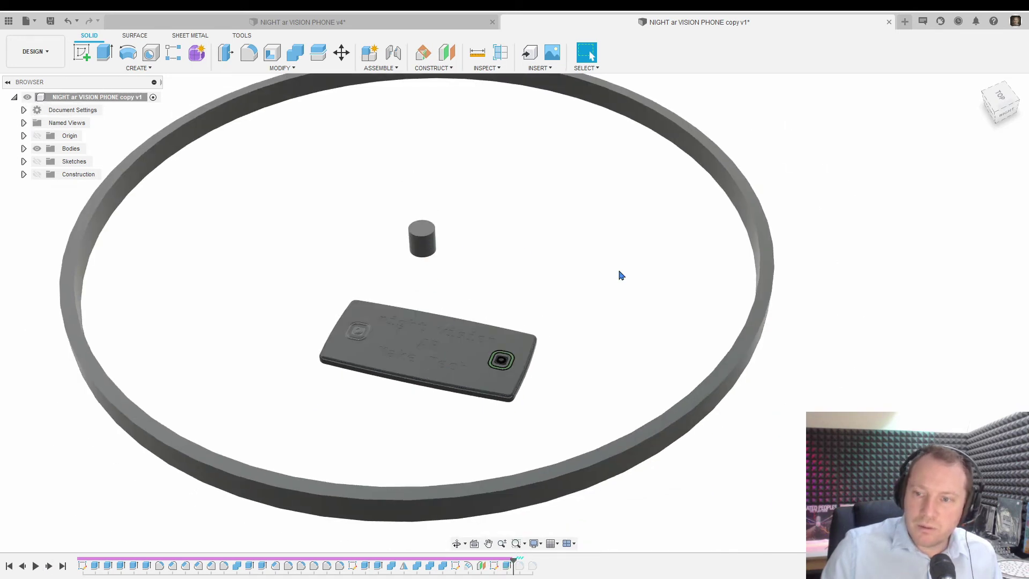
left_click(50, 566)
left_click(50, 566)
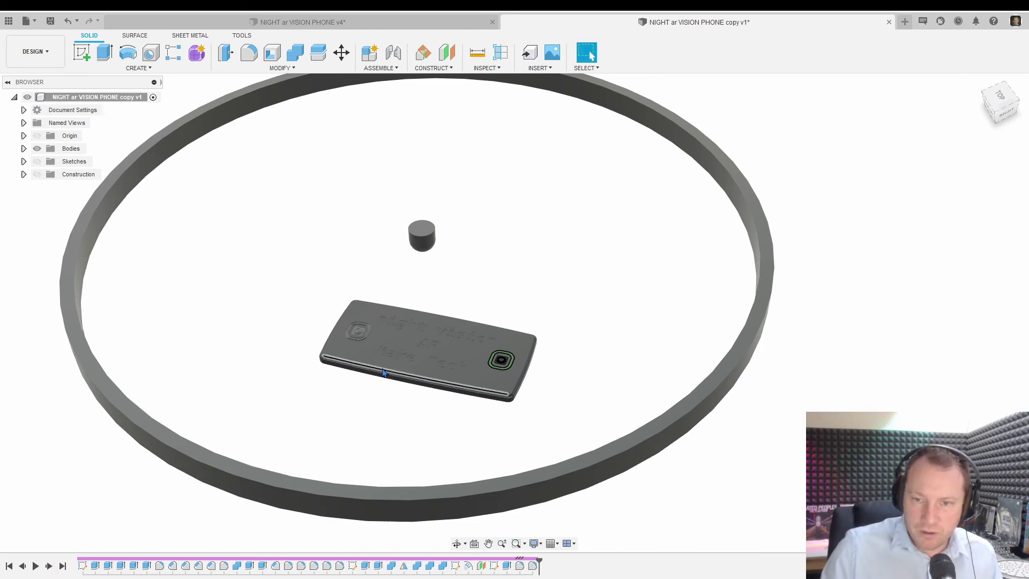
Examine the ring and rounded cylinder above the phone, and the engraved lettering on its back up close.
middle_click_drag(413, 250, 437, 225, "shift")
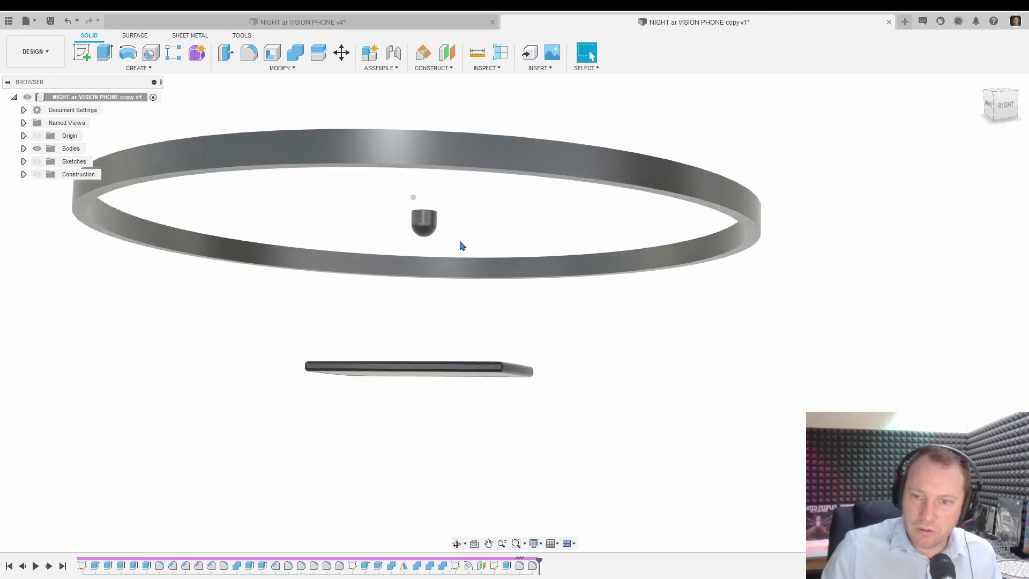
middle_click_drag(407, 311, 429, 332, "shift")
scroll(409, 349, "up", 10)
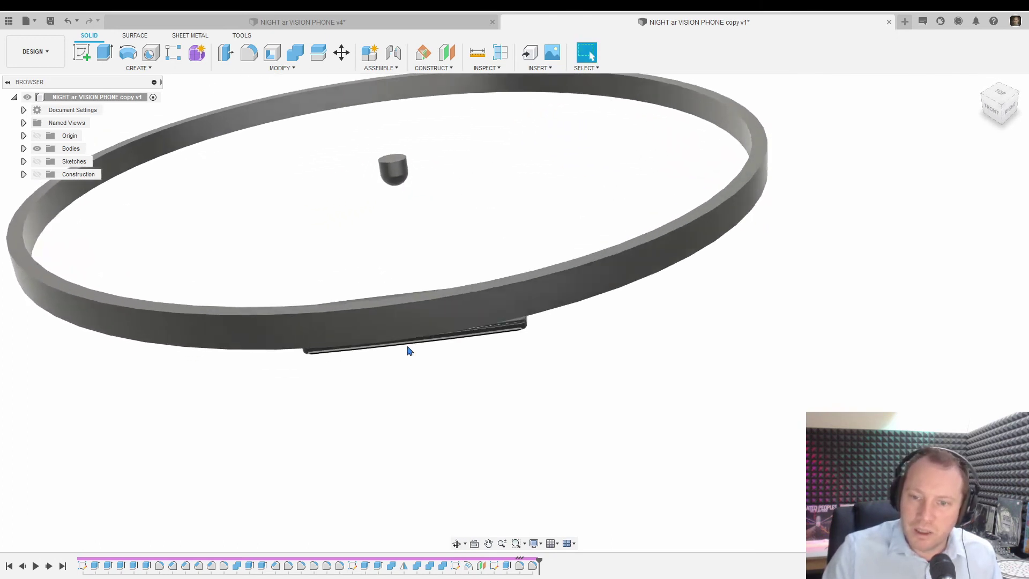
scroll(262, 271, "up", 10)
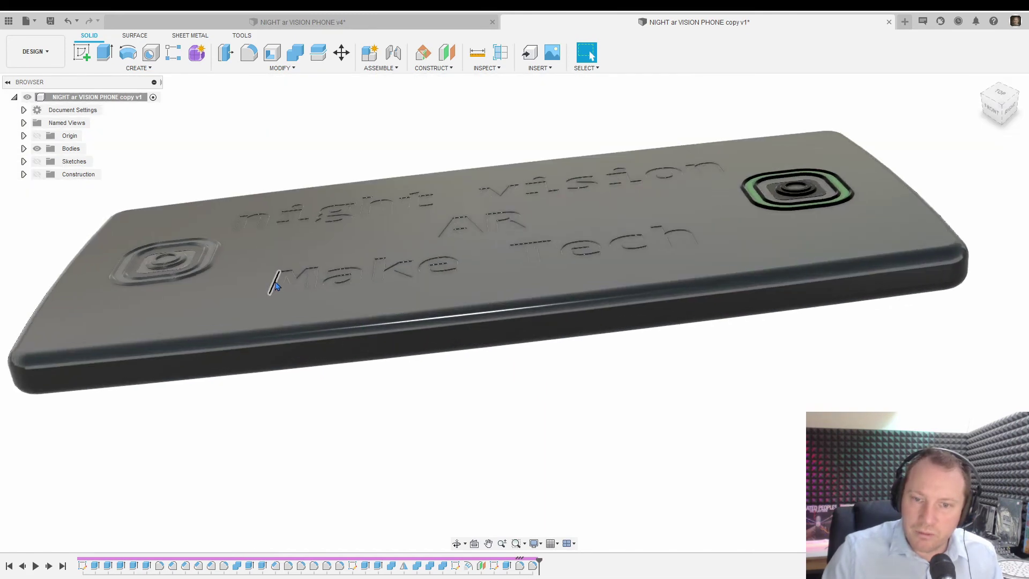
scroll(368, 336, "down", 10)
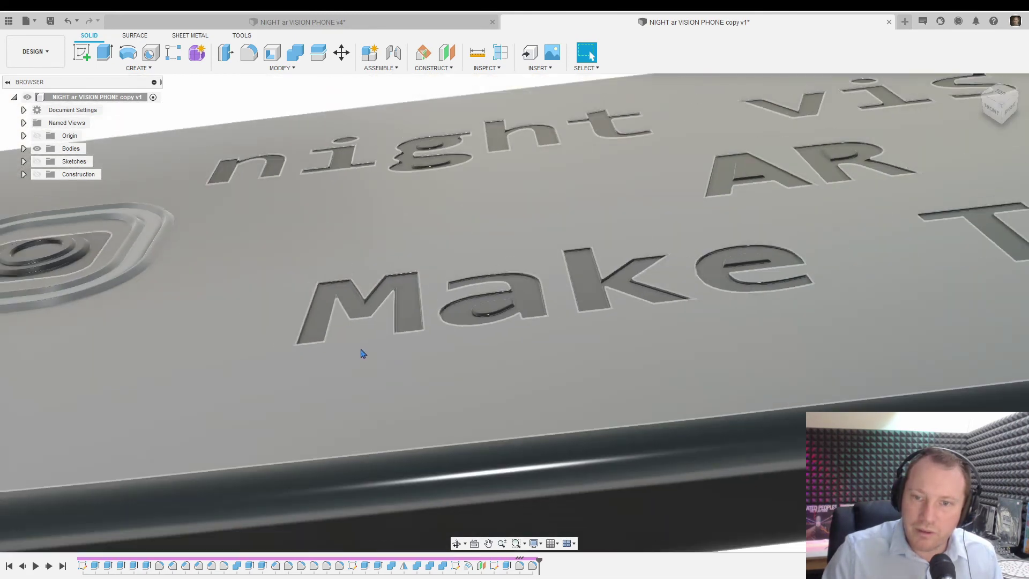
scroll(538, 381, "up", 5)
mouse_move(616, 343)
middle_mouse_down()
mouse_move(639, 359)
mouse_move(630, 356)
middle_mouse_up()
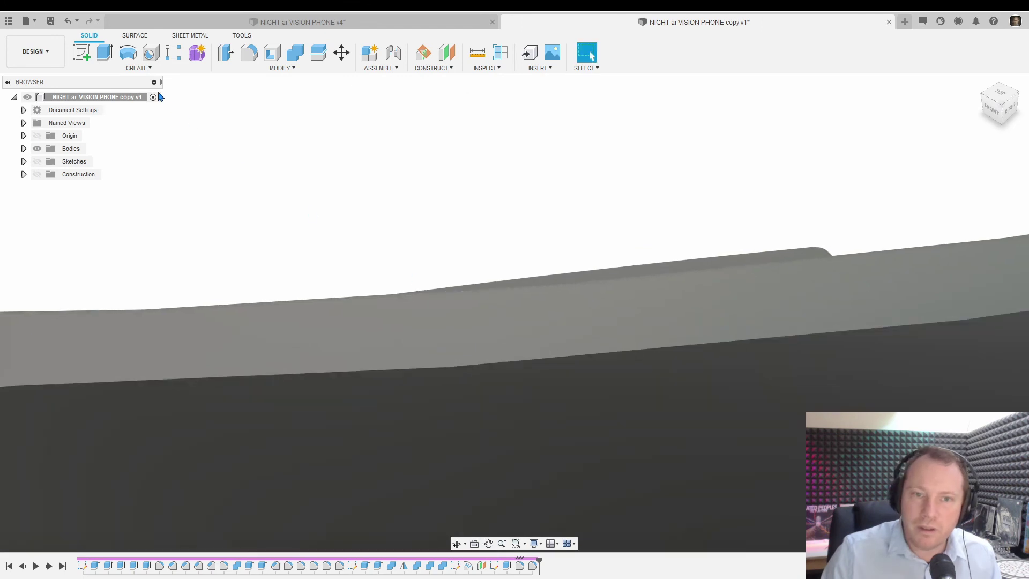
Switch back to the NIGHT ar VISION PHONE v4 design, start in-canvas rendering and check the red lighting on the phone's back.
left_click(296, 23)
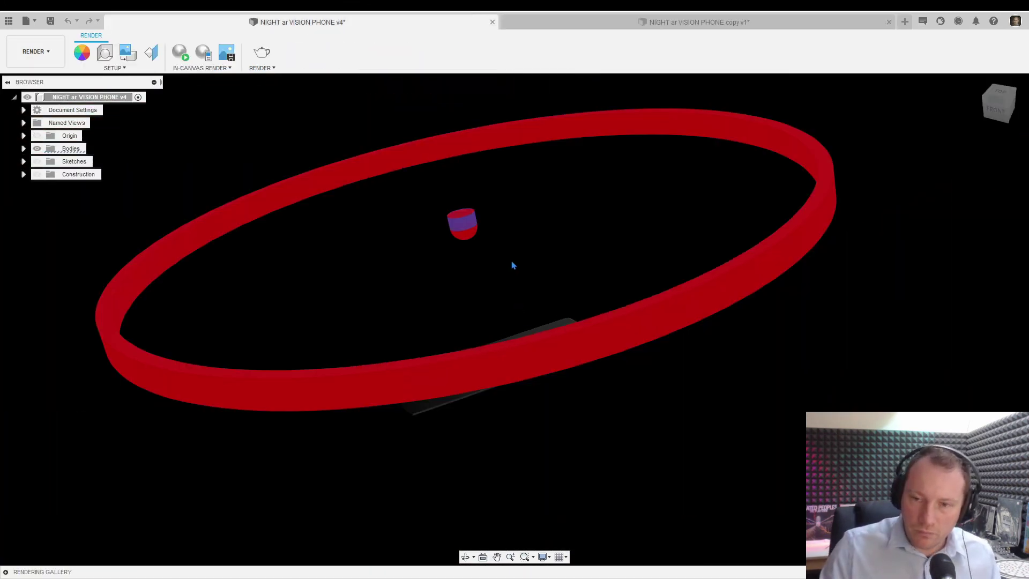
mouse_move(563, 311)
middle_mouse_down("shift")
mouse_move(551, 294)
mouse_move(555, 344)
mouse_move(545, 337)
mouse_move(549, 305)
mouse_move(624, 321)
mouse_move(552, 317)
mouse_move(534, 359)
mouse_move(548, 310)
mouse_move(534, 362)
mouse_move(563, 314)
mouse_move(558, 328)
middle_mouse_up("shift")
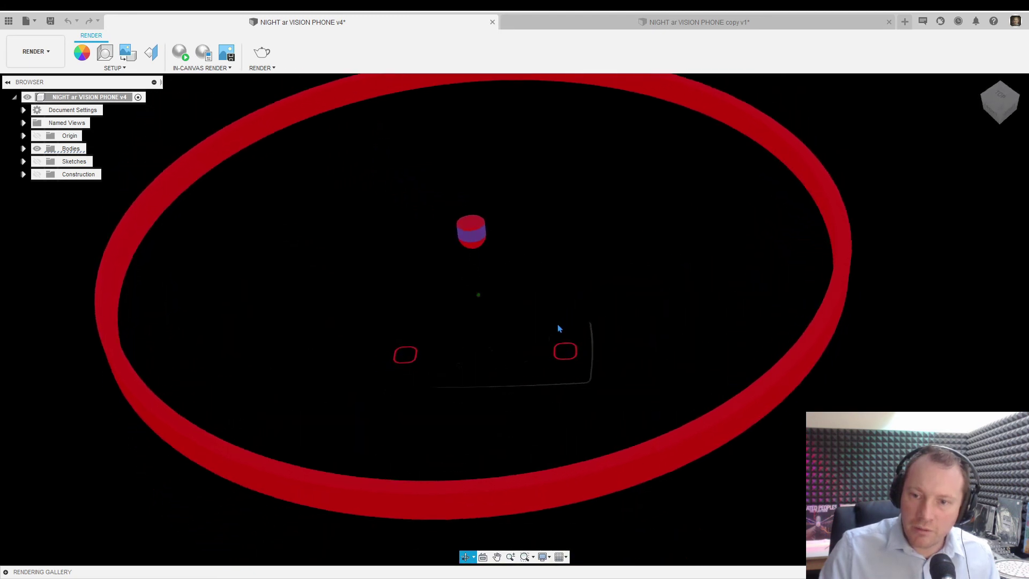
middle_click_drag(620, 295, 541, 286, "shift")
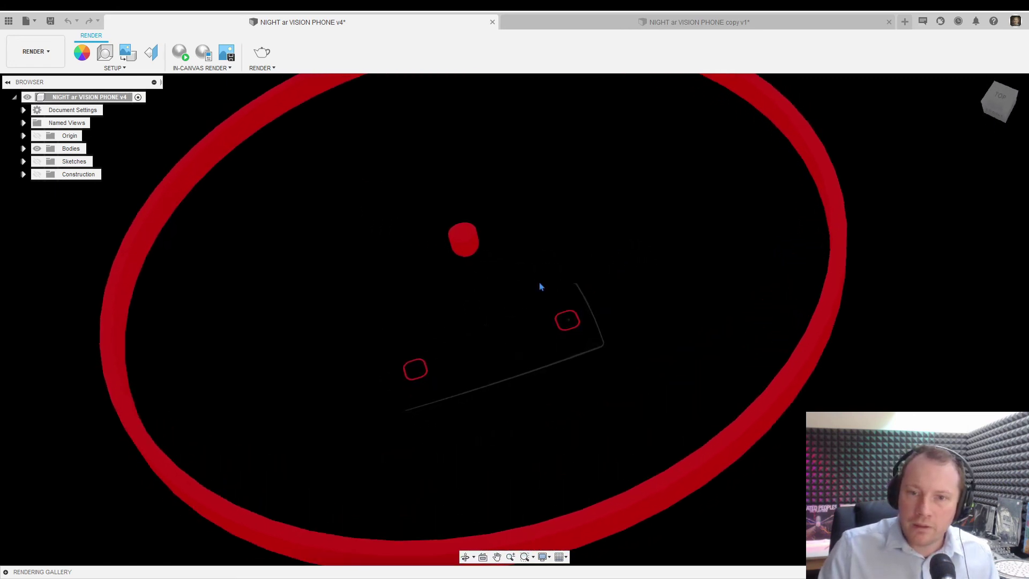
middle_click_drag(539, 248, 508, 254)
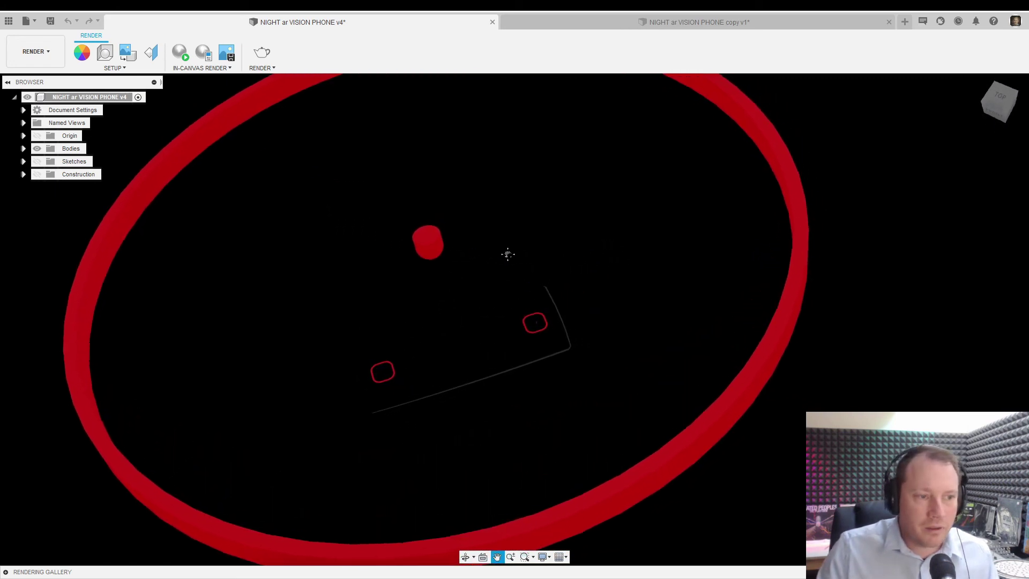
left_click(180, 52)
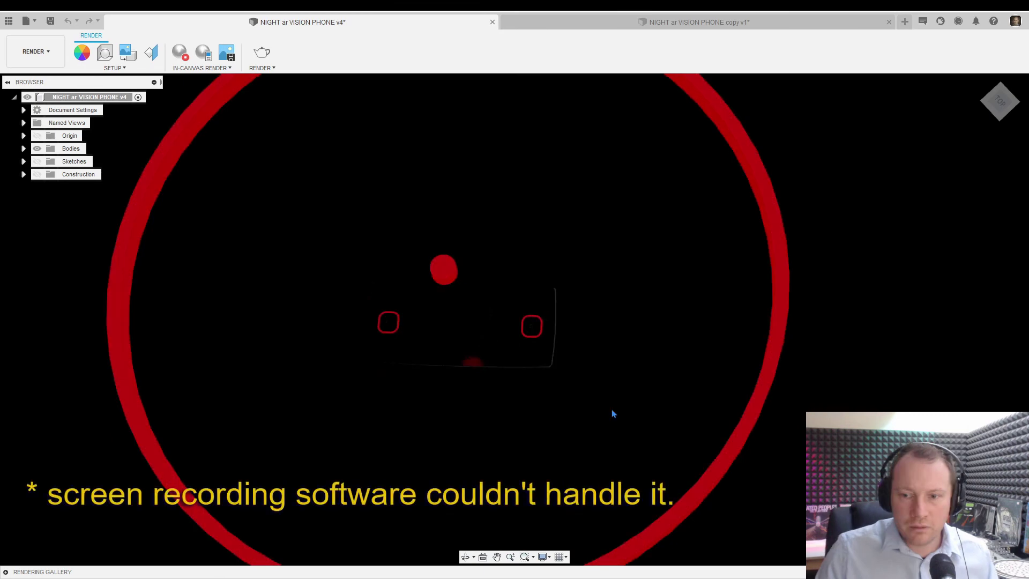
middle_click_drag(613, 414, 465, 349, "shift")
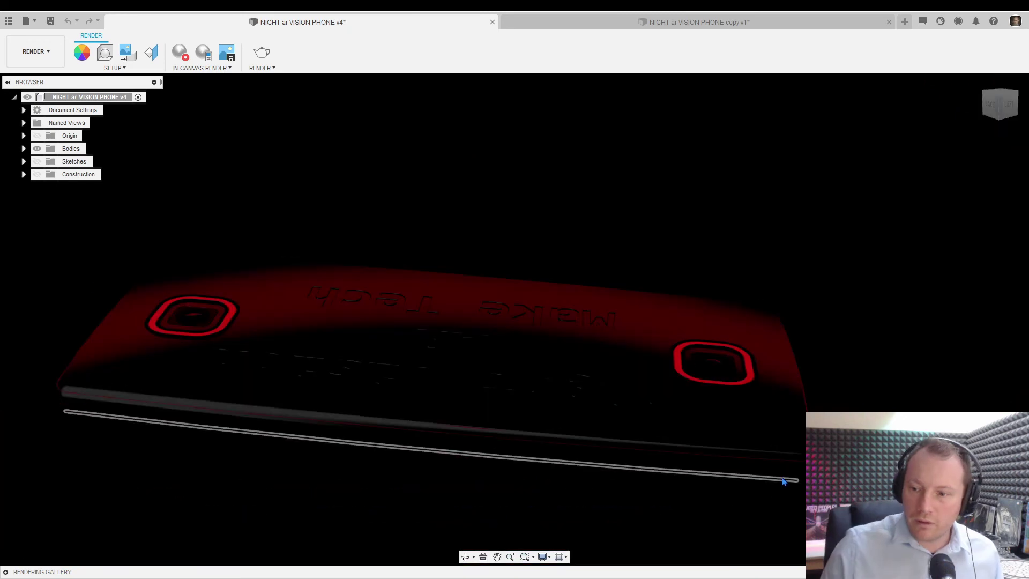
Turn the phone so its back lettering reads upright, check the red lighting with in-canvas rendering from this angle, and stop the render.
scroll(519, 372, "up", 1)
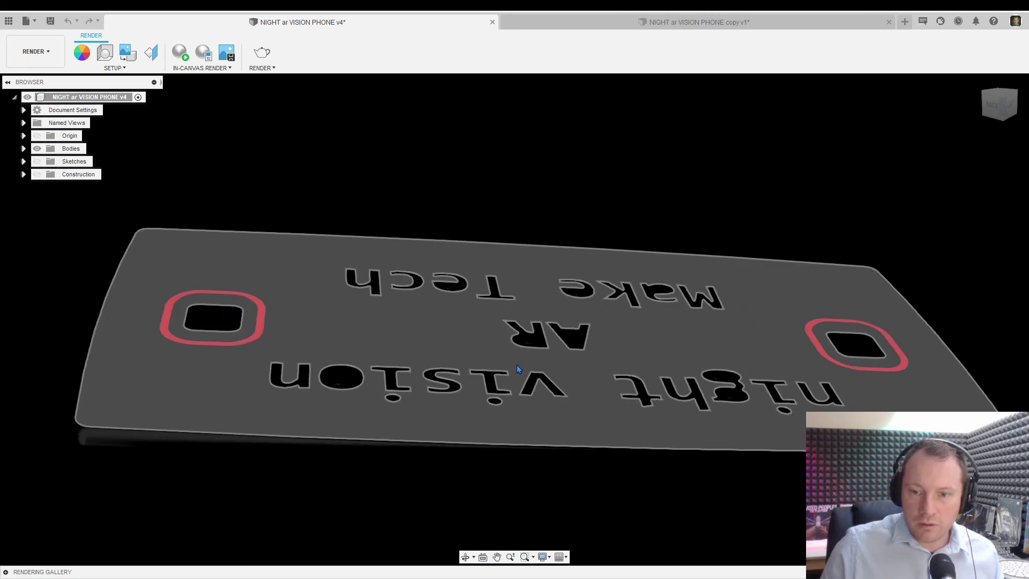
scroll(519, 372, "down", 1)
middle_click_drag(519, 372, 685, 313)
left_click(180, 52)
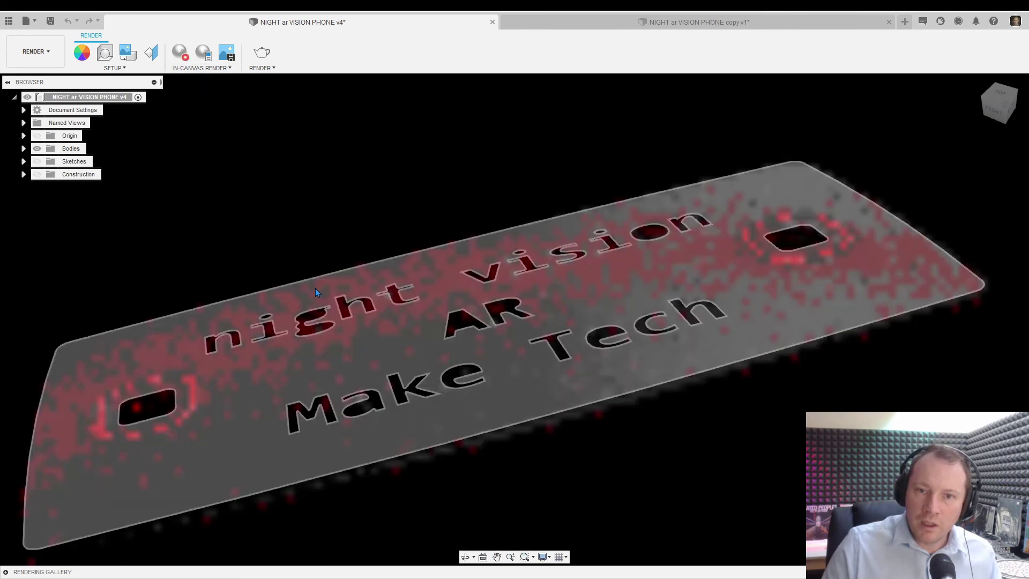
middle_click_drag(400, 345, 403, 360, "shift")
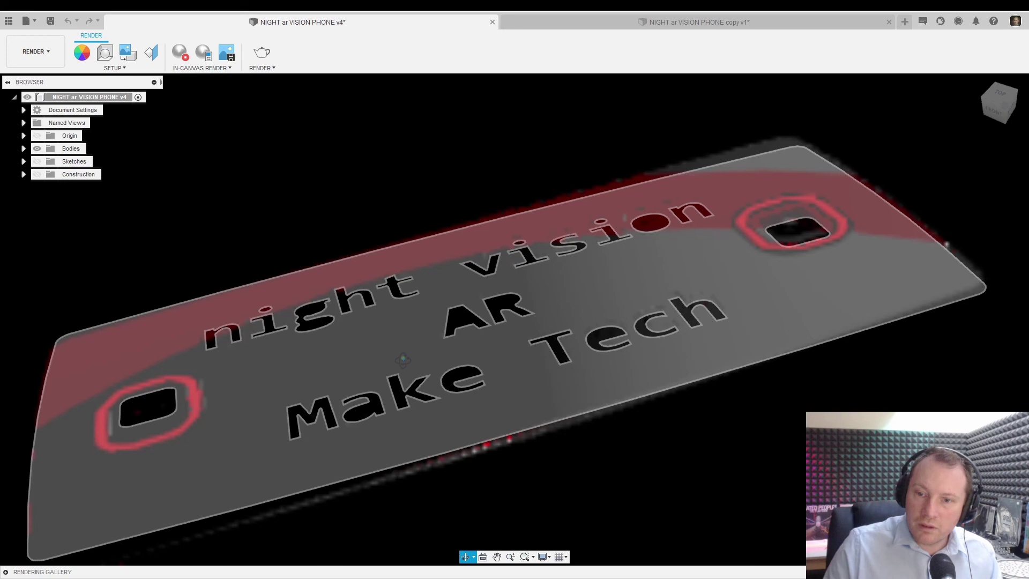
left_click(180, 52)
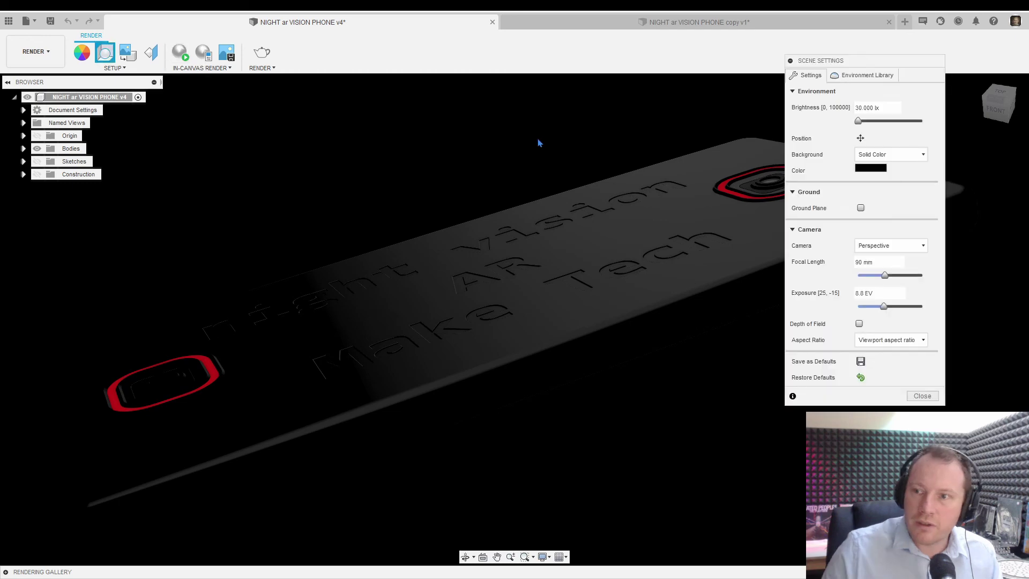
Rotate the scene's environment lighting to about -140 degrees in the scene settings and restart in-canvas rendering.
left_click(860, 138)
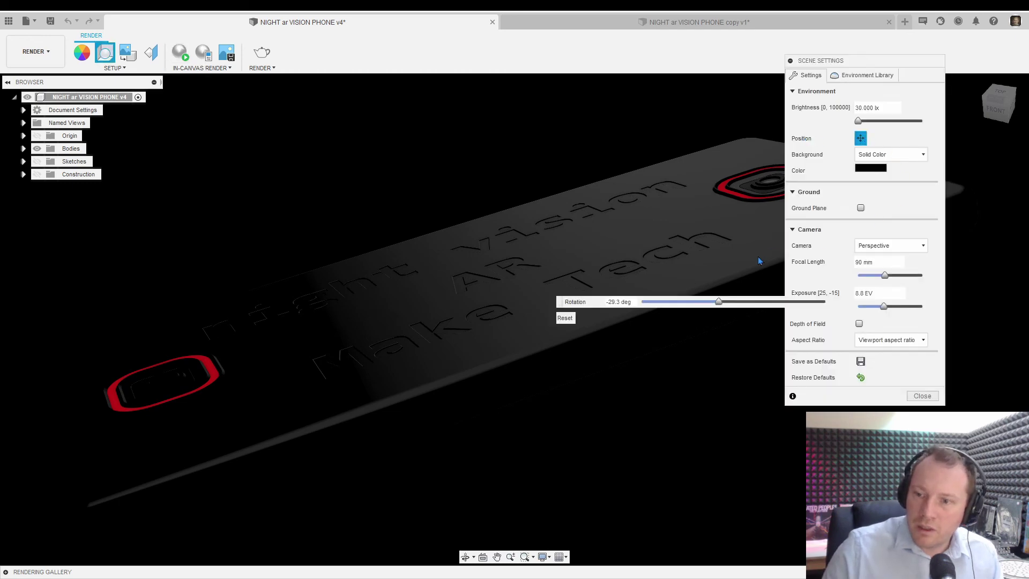
left_click_drag(718, 301, 720, 303)
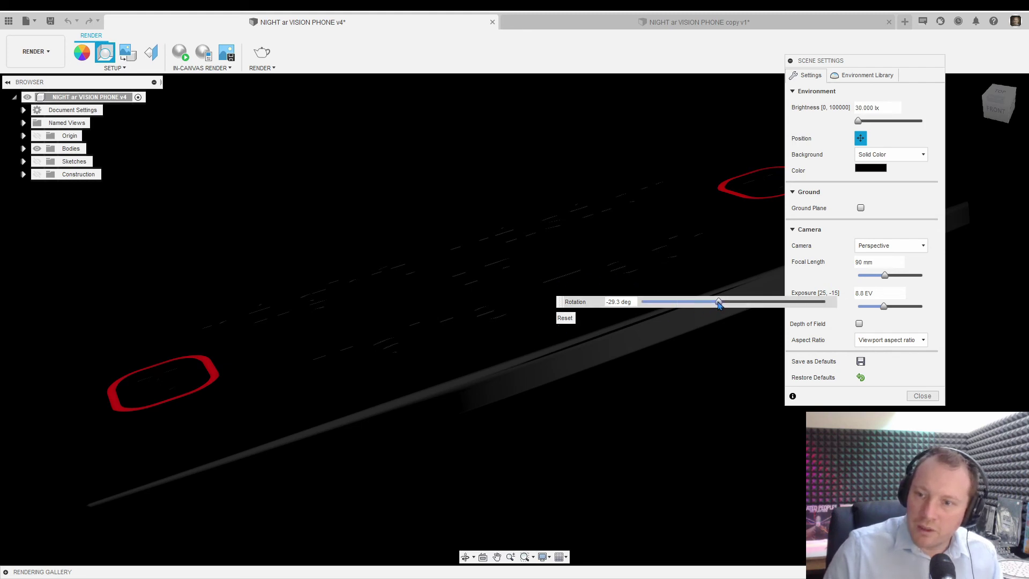
left_click_drag(719, 303, 663, 303)
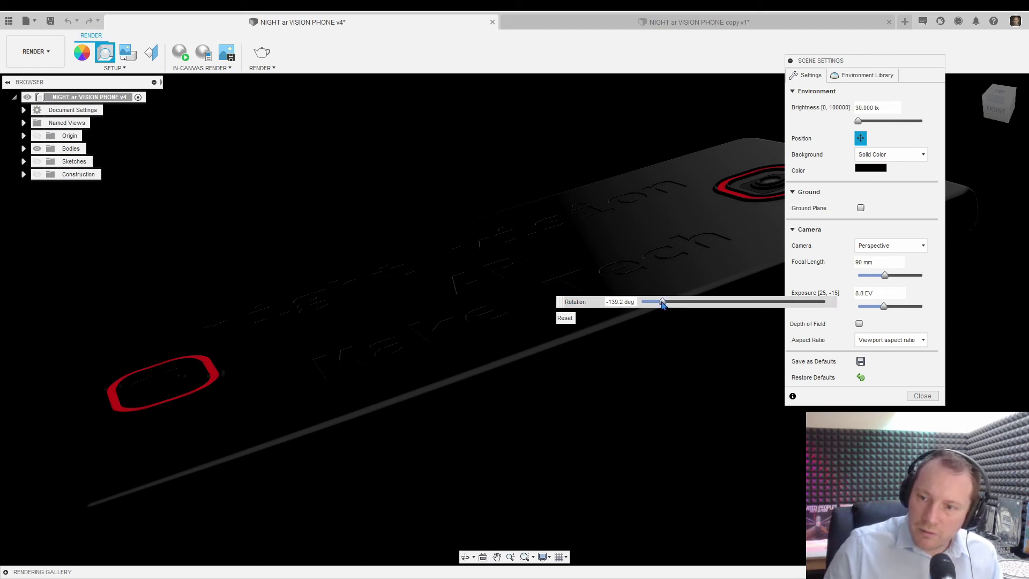
left_click_drag(663, 304, 661, 303)
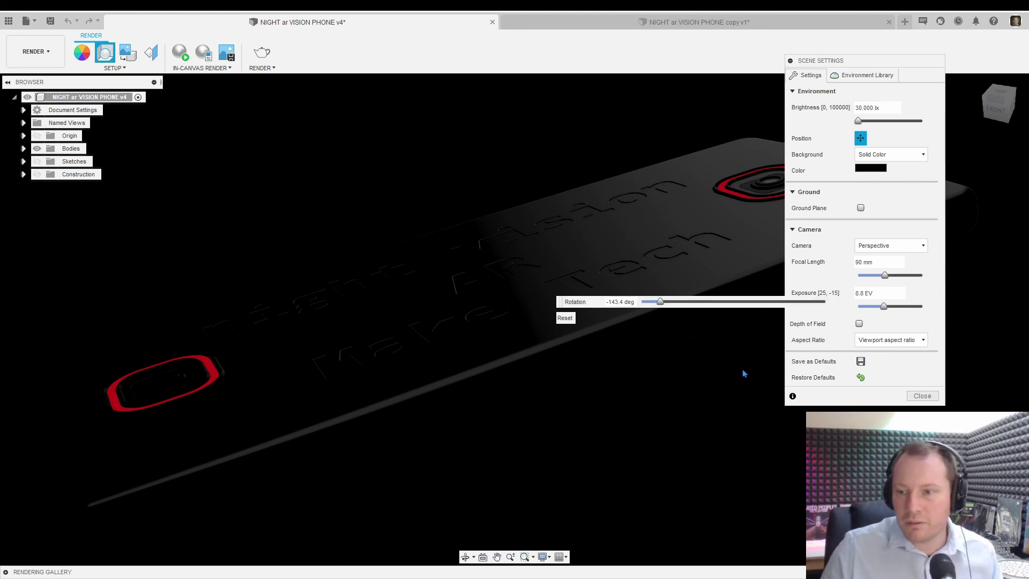
left_click(935, 399)
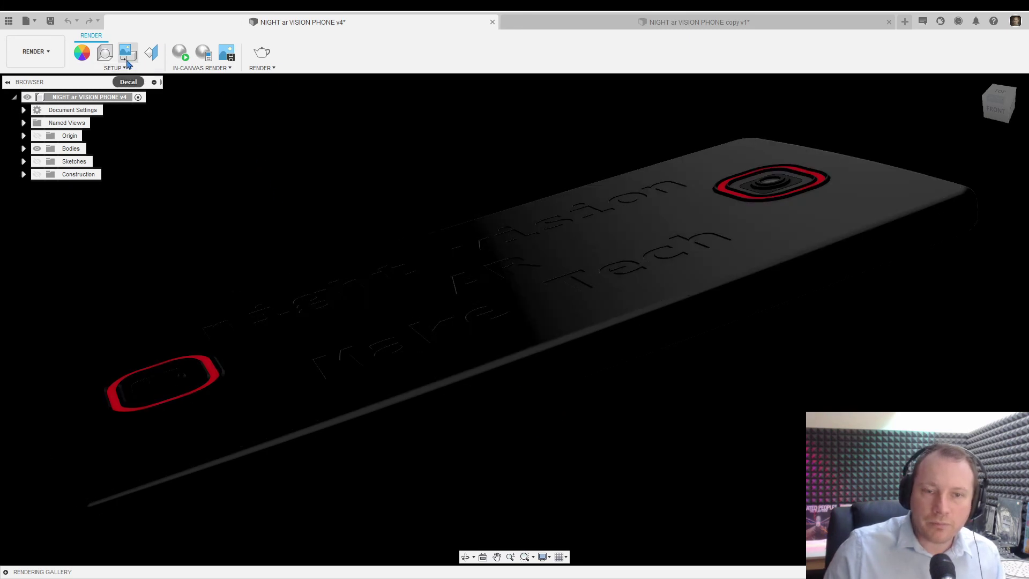
left_click(179, 54)
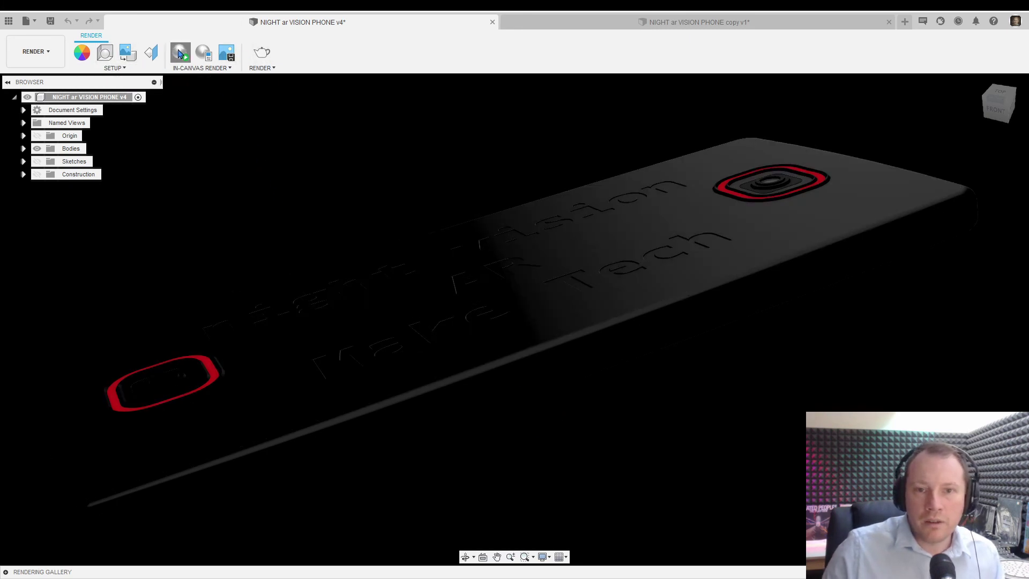